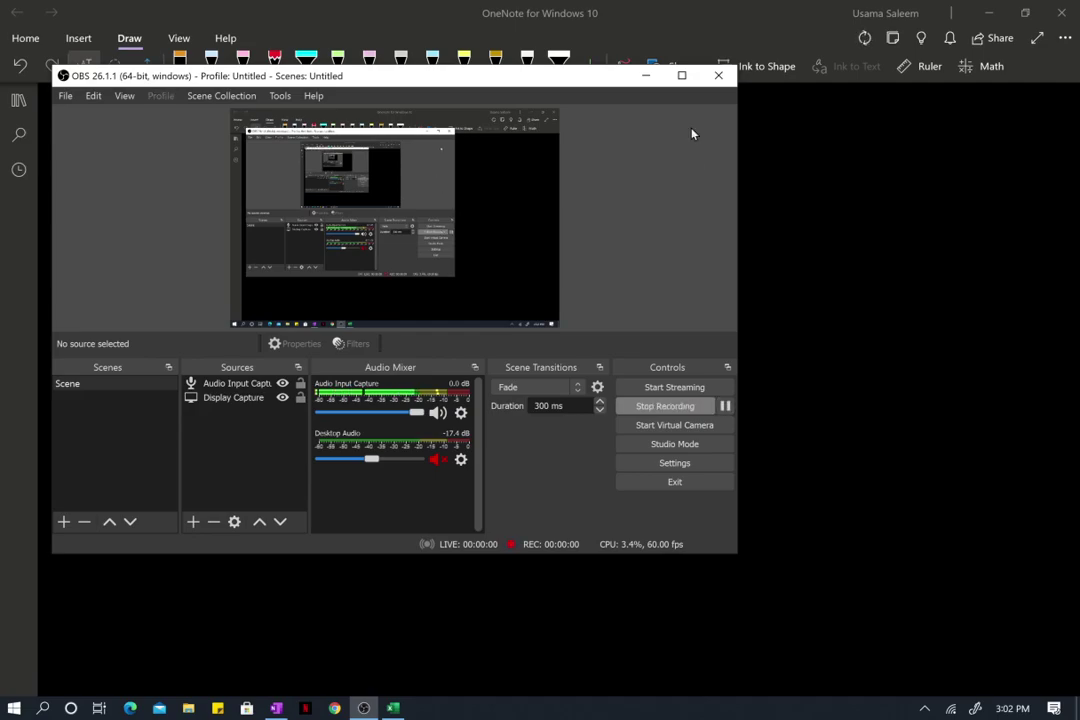
Switch to OneNote and mark the outlined F_A0/r_A equation with two green stars and a light-blue arrow
left_click(645, 75)
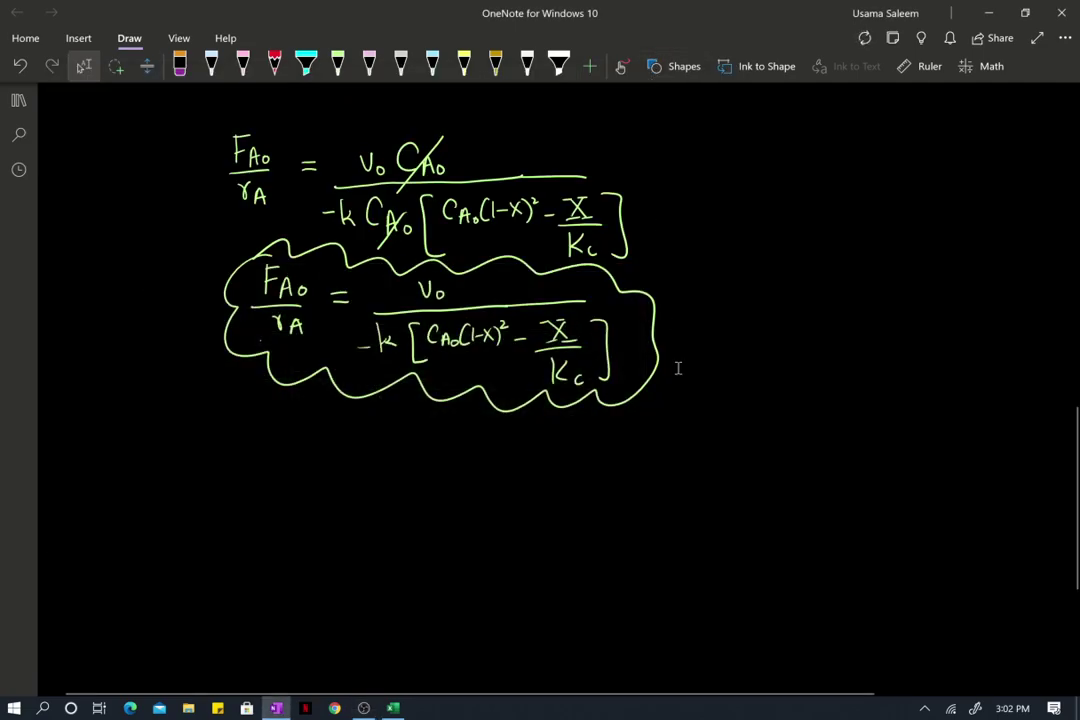
left_click(338, 65)
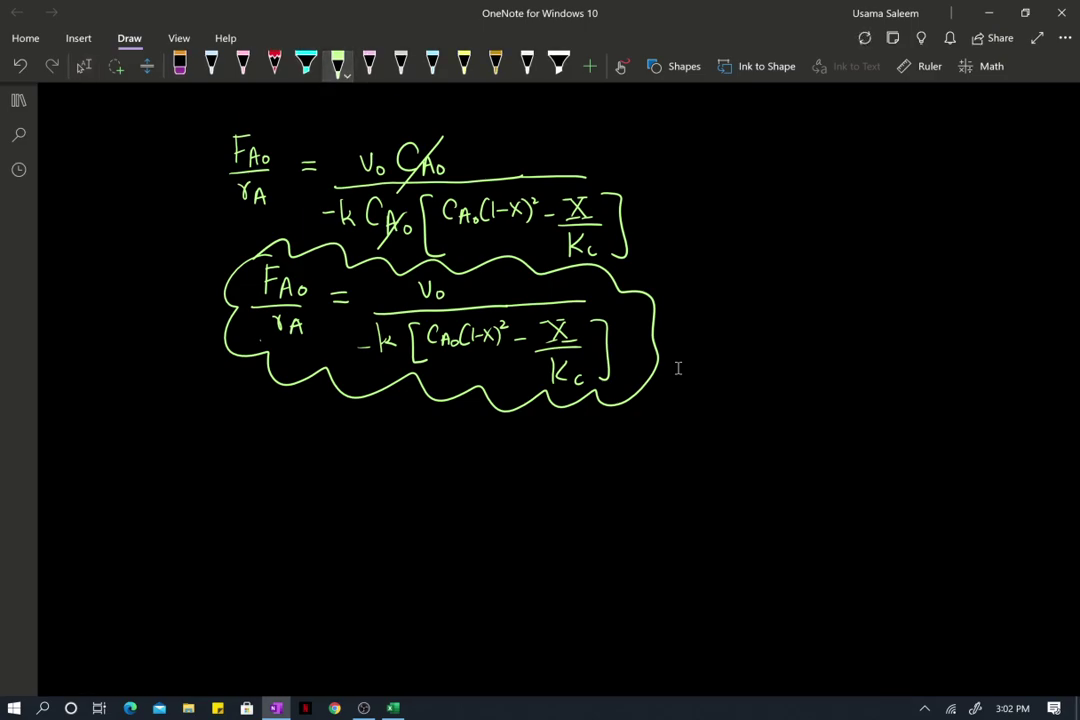
mouse_move(710, 350)
left_mouse_down()
mouse_move(755, 310)
mouse_move(743, 342)
mouse_move(772, 318)
left_mouse_up()
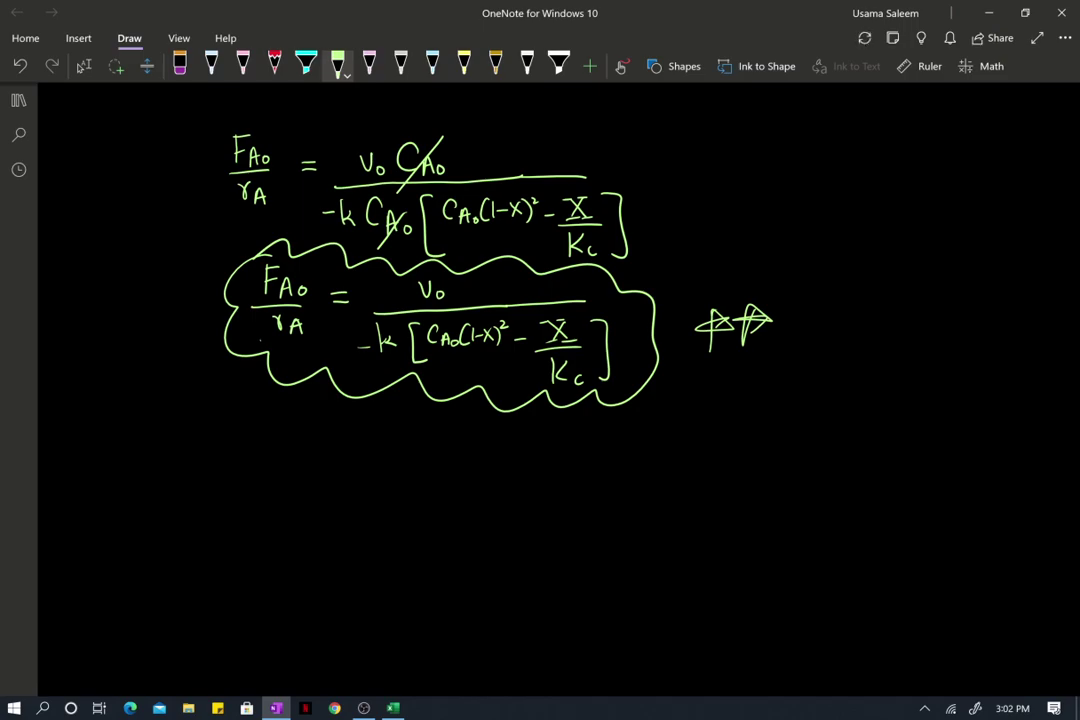
left_click(432, 65)
left_click_drag(229, 386, 266, 352)
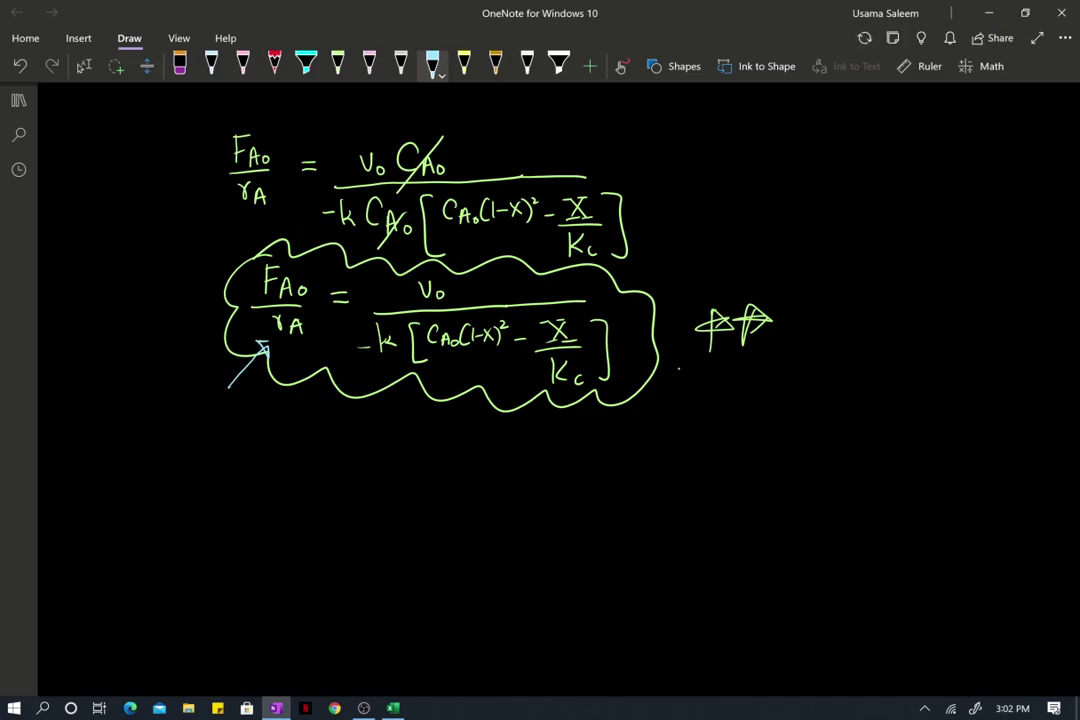
Handwrite "V_PFR = ∫" with lower limit 0 in white below the outlined equation
left_click(527, 65)
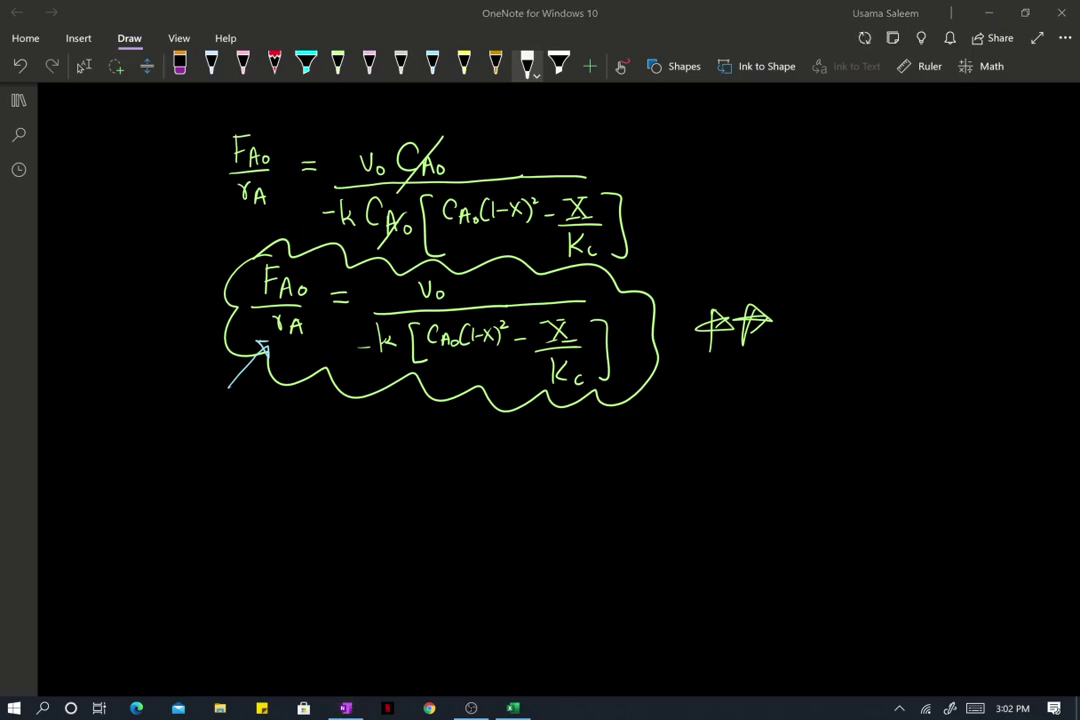
mouse_move(401, 483)
left_mouse_down()
mouse_move(430, 500)
mouse_move(432, 486)
mouse_move(449, 522)
left_mouse_up()
mouse_move(470, 508)
left_mouse_down()
mouse_move(470, 530)
mouse_move(484, 505)
left_mouse_up()
left_click_drag(470, 518, 489, 534)
left_click_drag(489, 510, 506, 534)
left_click_drag(519, 509, 537, 517)
mouse_move(603, 463)
left_mouse_down()
mouse_move(590, 520)
mouse_move(598, 557)
mouse_move(616, 546)
left_mouse_up()
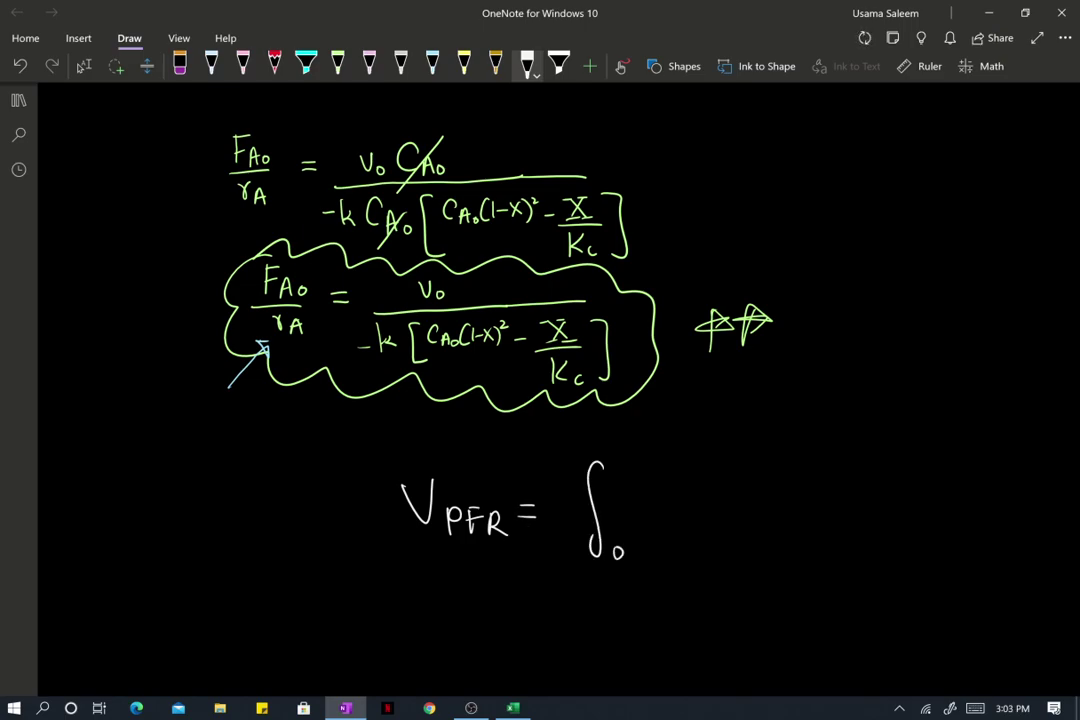
Complete the V_PFR integral with upper limit X and the integrand −F_A0/r_A dX
mouse_move(622, 445)
left_mouse_down()
mouse_move(610, 462)
mouse_move(632, 465)
mouse_move(668, 499)
left_mouse_up()
mouse_move(681, 476)
left_mouse_down()
mouse_move(681, 502)
mouse_move(697, 472)
mouse_move(694, 486)
left_mouse_up()
left_click_drag(699, 505, 716, 491)
mouse_move(678, 518)
left_mouse_down()
mouse_move(726, 518)
mouse_move(701, 557)
left_mouse_up()
mouse_move(699, 544)
left_mouse_down()
mouse_move(712, 539)
mouse_move(716, 563)
mouse_move(728, 562)
left_mouse_up()
left_click_drag(714, 555, 726, 554)
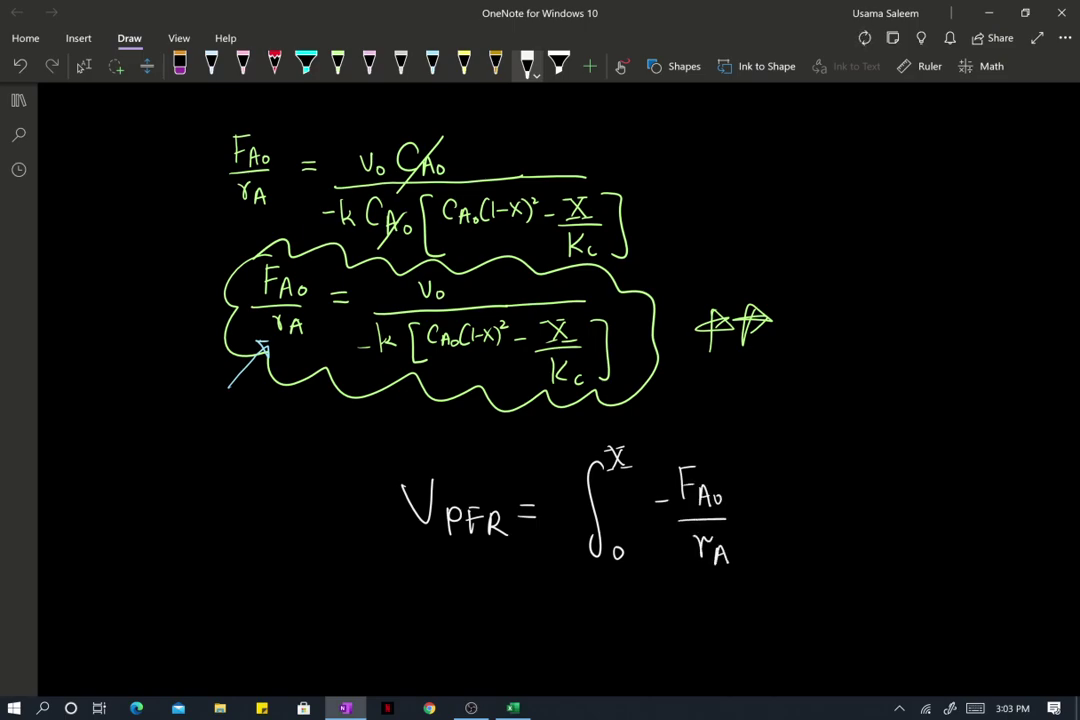
mouse_move(754, 496)
left_mouse_down()
mouse_move(760, 515)
mouse_move(797, 514)
mouse_move(770, 515)
mouse_move(783, 483)
mouse_move(800, 482)
mouse_move(808, 516)
left_mouse_up()
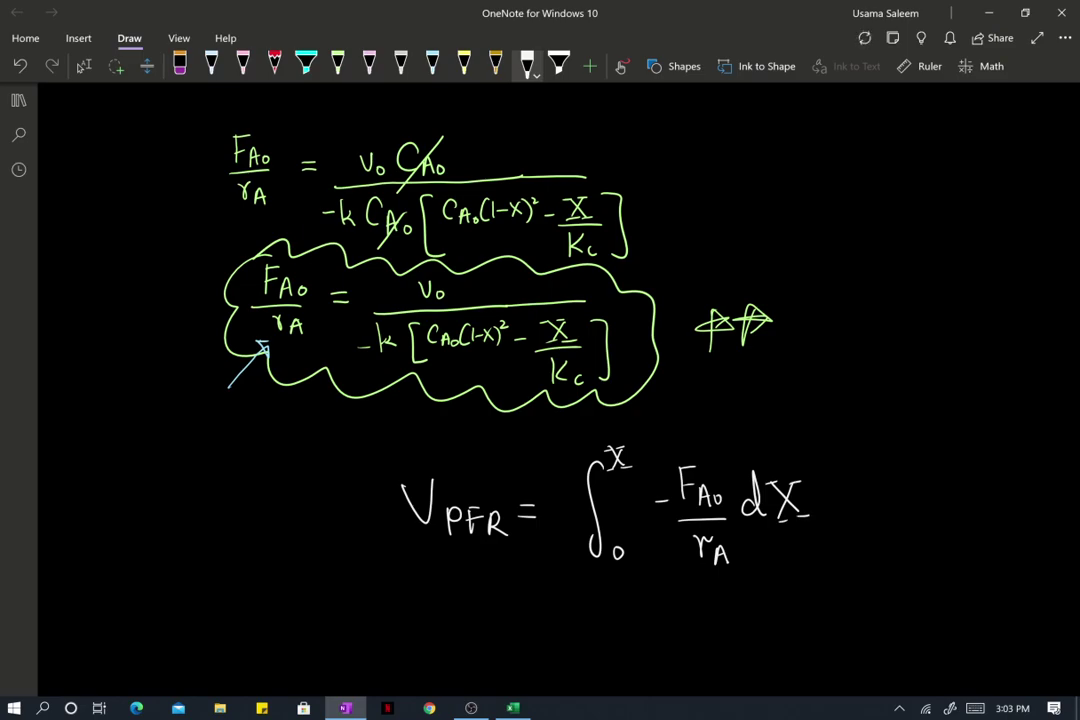
Circle and check F_A0/r_A in the integral in green, and underline the X terms of the outlined equation in light blue
left_click(338, 66)
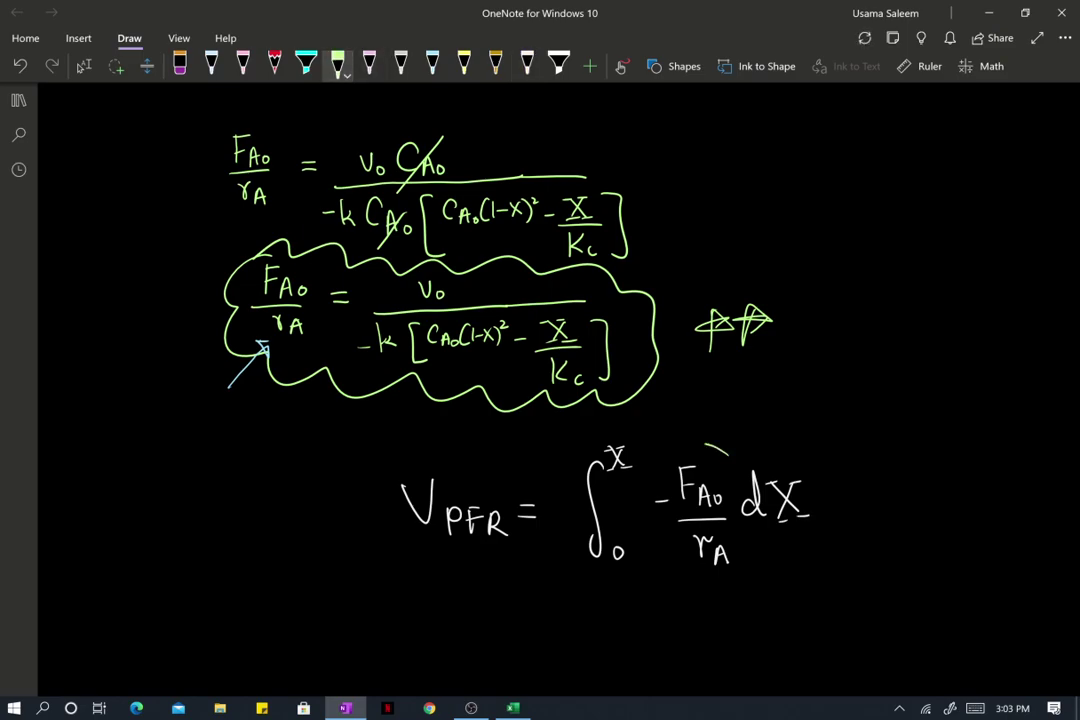
mouse_move(669, 502)
left_mouse_down()
mouse_move(728, 455)
mouse_move(712, 582)
mouse_move(740, 500)
mouse_move(730, 455)
mouse_move(712, 437)
mouse_move(758, 386)
left_mouse_up()
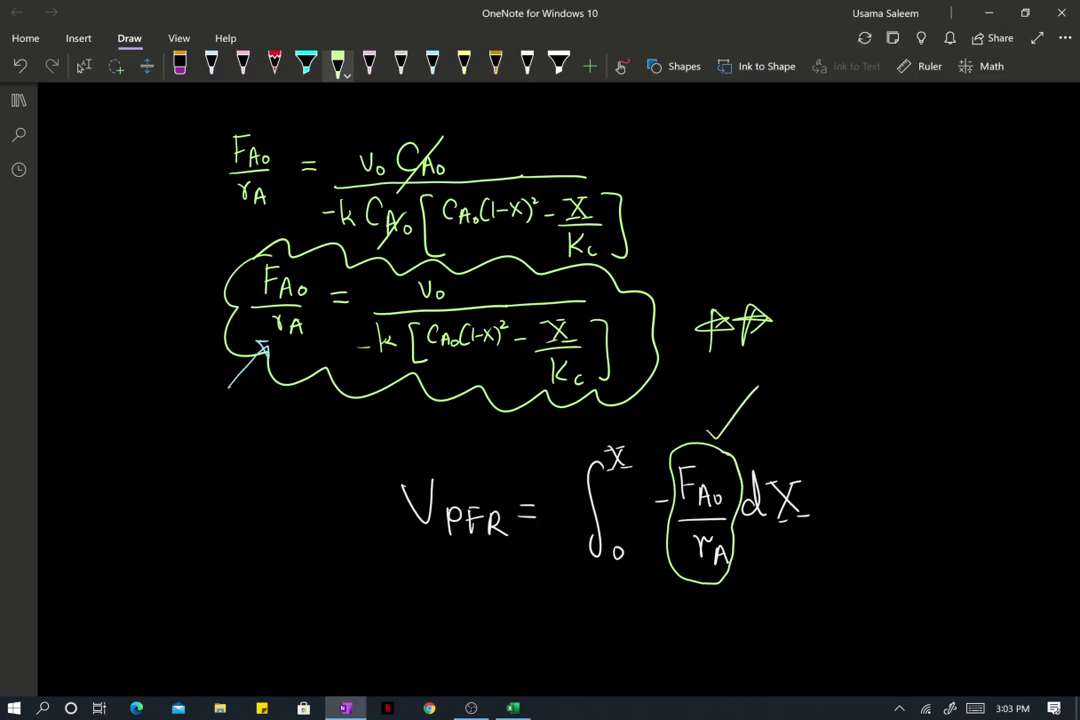
left_click(432, 66)
left_click_drag(477, 347, 585, 341)
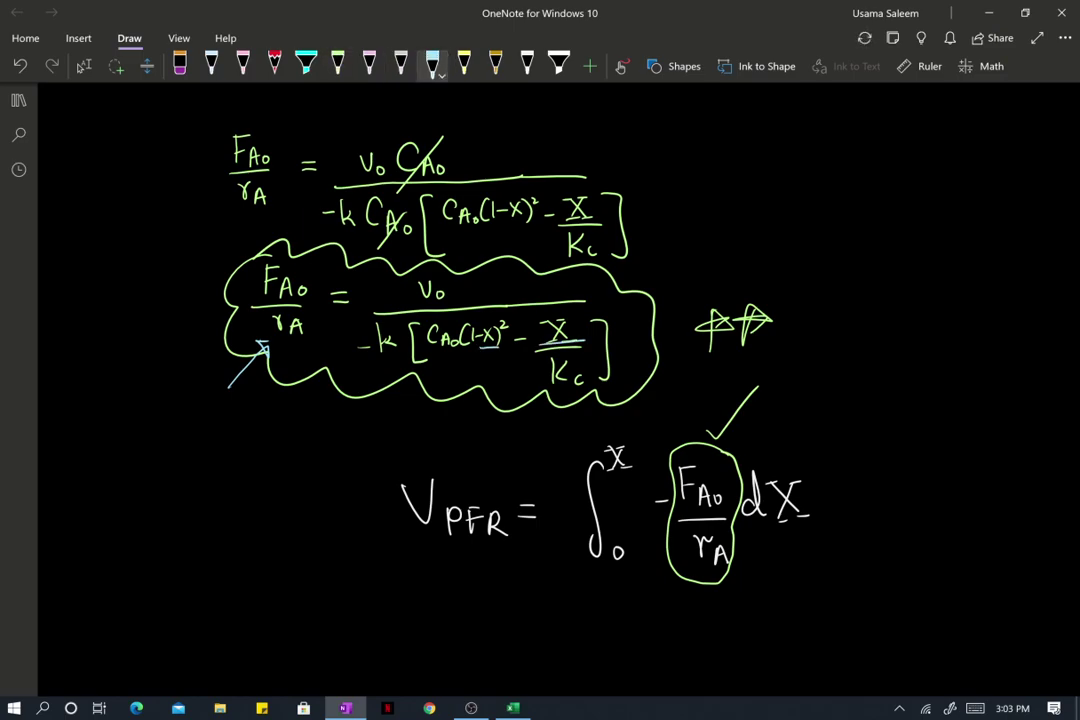
Underline v0, k, C_A0 and K_C in the outlined equation with the yellow pen
left_click(464, 66)
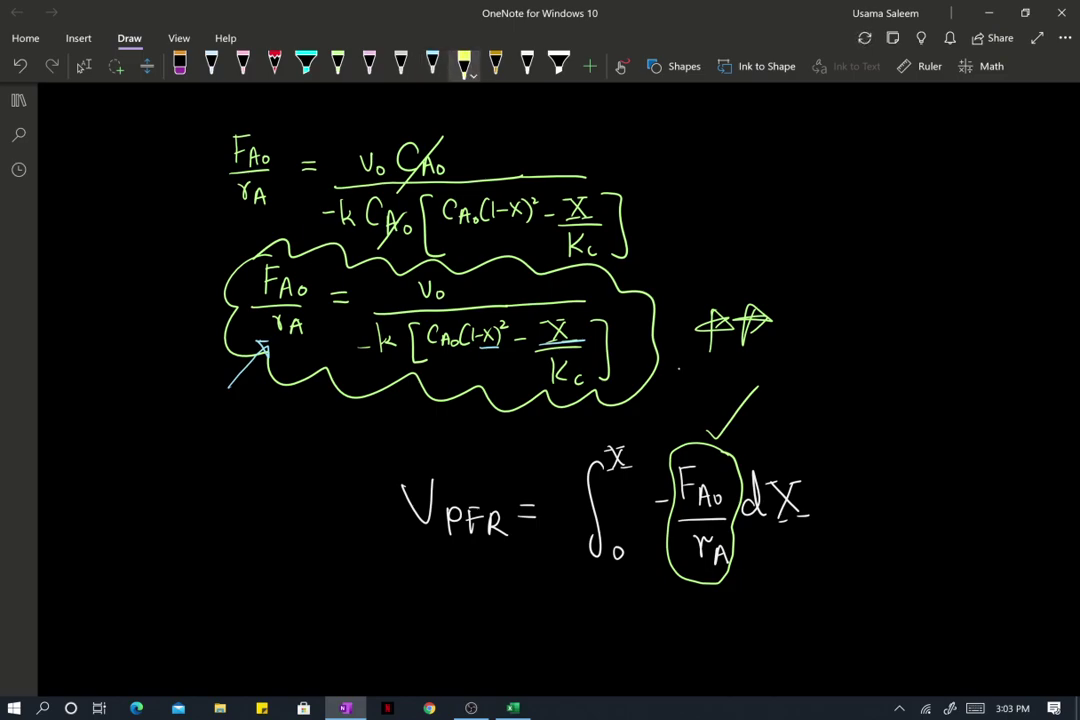
left_click_drag(375, 355, 397, 356)
left_click_drag(458, 332, 478, 334)
left_click_drag(367, 301, 385, 301)
Underline the minus signs before k and before the circled F_A0/r_A with the lavender pen
scroll(540, 330, "down", 1)
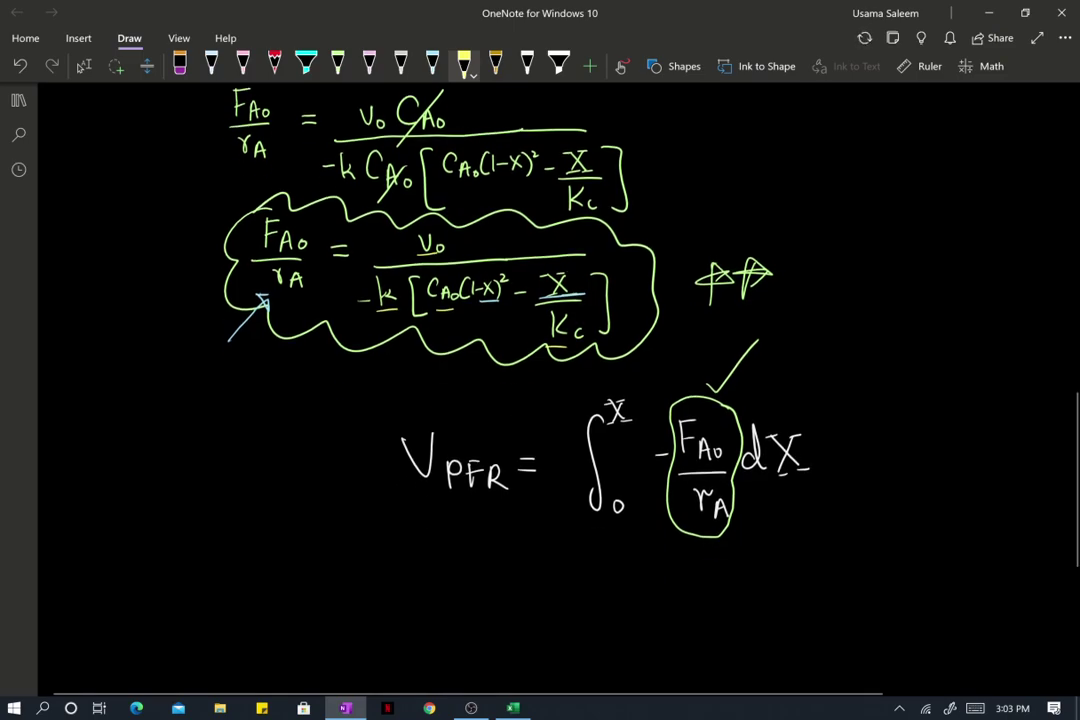
left_click(527, 65)
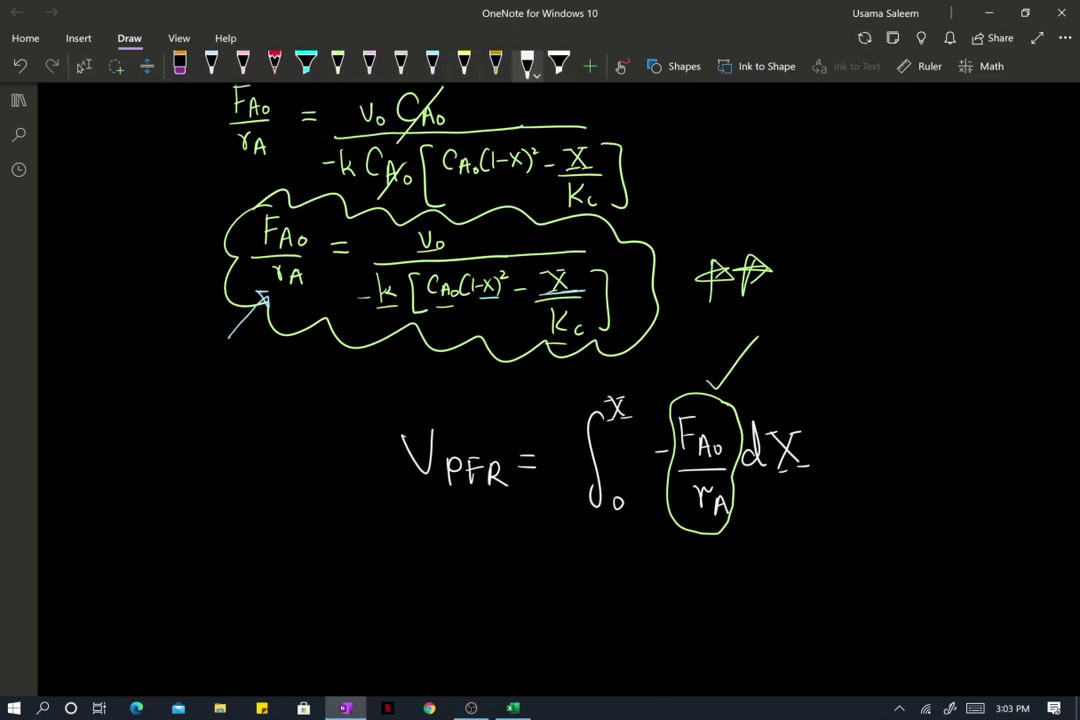
left_click(369, 63)
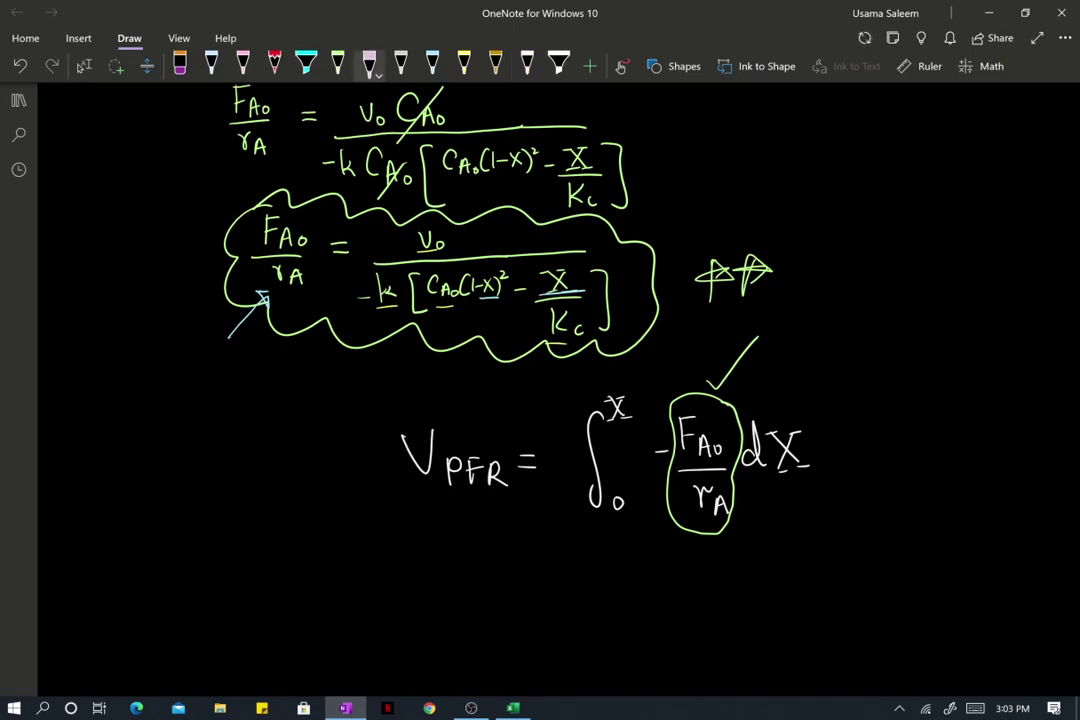
left_click_drag(355, 303, 375, 302)
left_click_drag(647, 459, 661, 457)
Handwrite a second "V_PFR = ∫" with limits 0 to X in white below the first integral
left_click(527, 63)
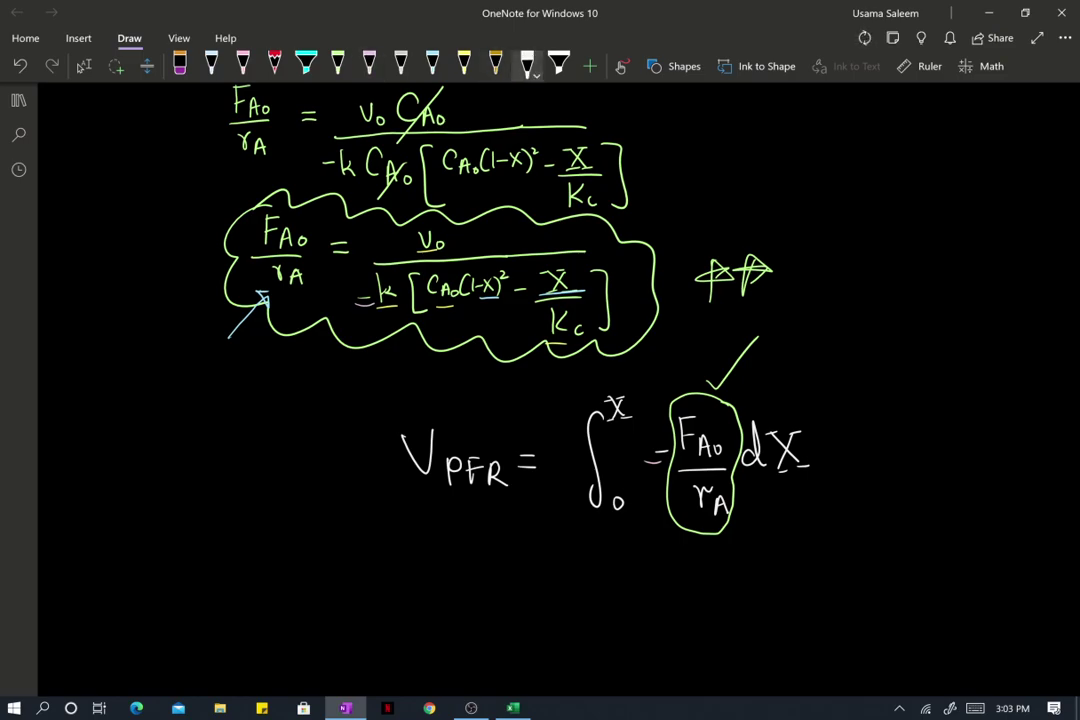
mouse_move(393, 572)
left_mouse_down()
mouse_move(404, 595)
mouse_move(421, 566)
left_mouse_up()
mouse_move(430, 628)
left_mouse_down()
mouse_move(440, 596)
mouse_move(467, 597)
mouse_move(463, 611)
left_mouse_up()
mouse_move(474, 633)
left_mouse_down()
mouse_move(485, 603)
mouse_move(495, 634)
left_mouse_up()
mouse_move(512, 608)
left_mouse_down()
mouse_move(530, 607)
mouse_move(531, 621)
left_mouse_up()
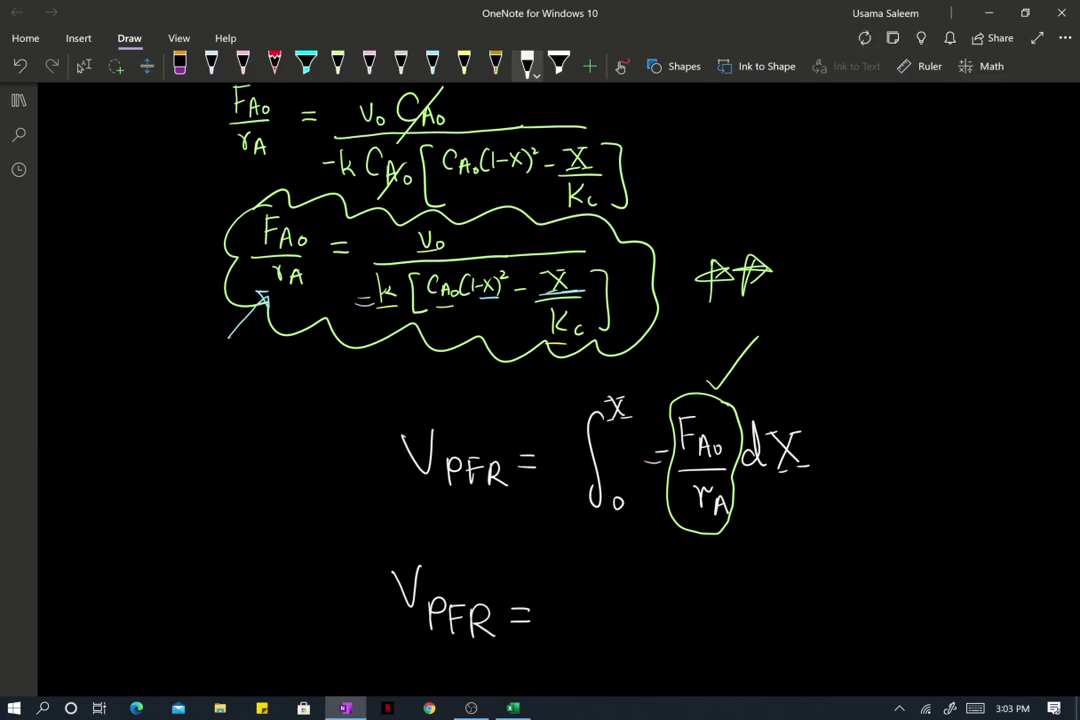
mouse_move(595, 563)
left_mouse_down()
mouse_move(565, 667)
mouse_move(605, 662)
left_mouse_up()
left_click_drag(616, 549, 631, 570)
left_click_drag(631, 548, 616, 570)
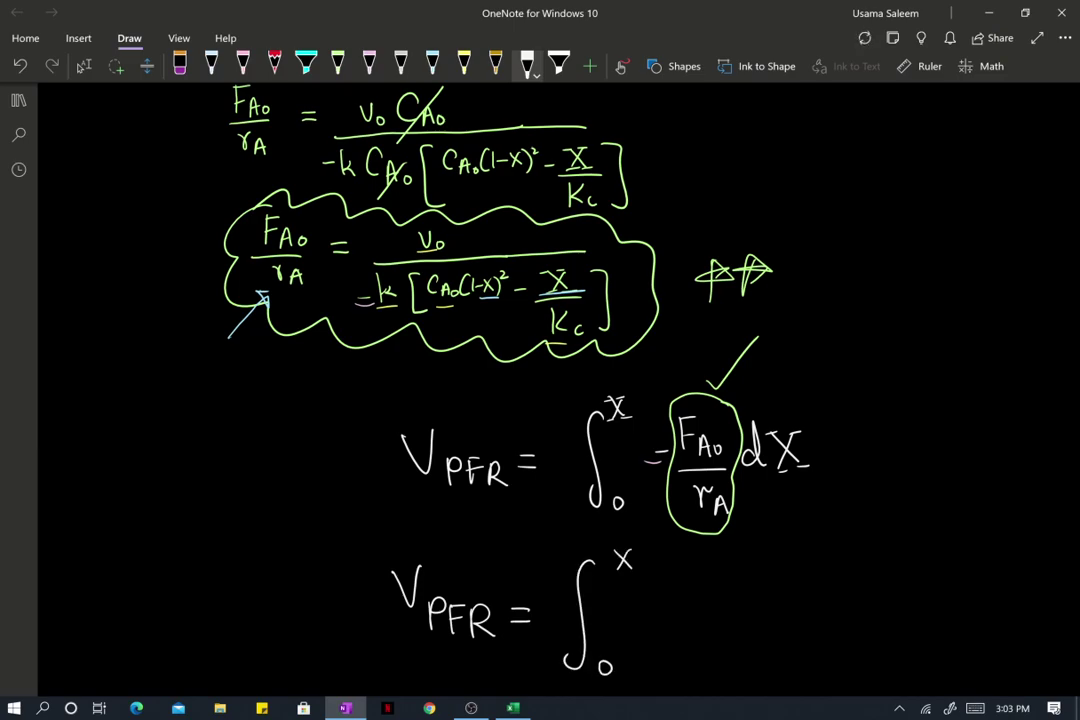
Begin the second integrand with v0 over a fraction line and k with an opening bracket beneath it
scroll(540, 380, "down", 2)
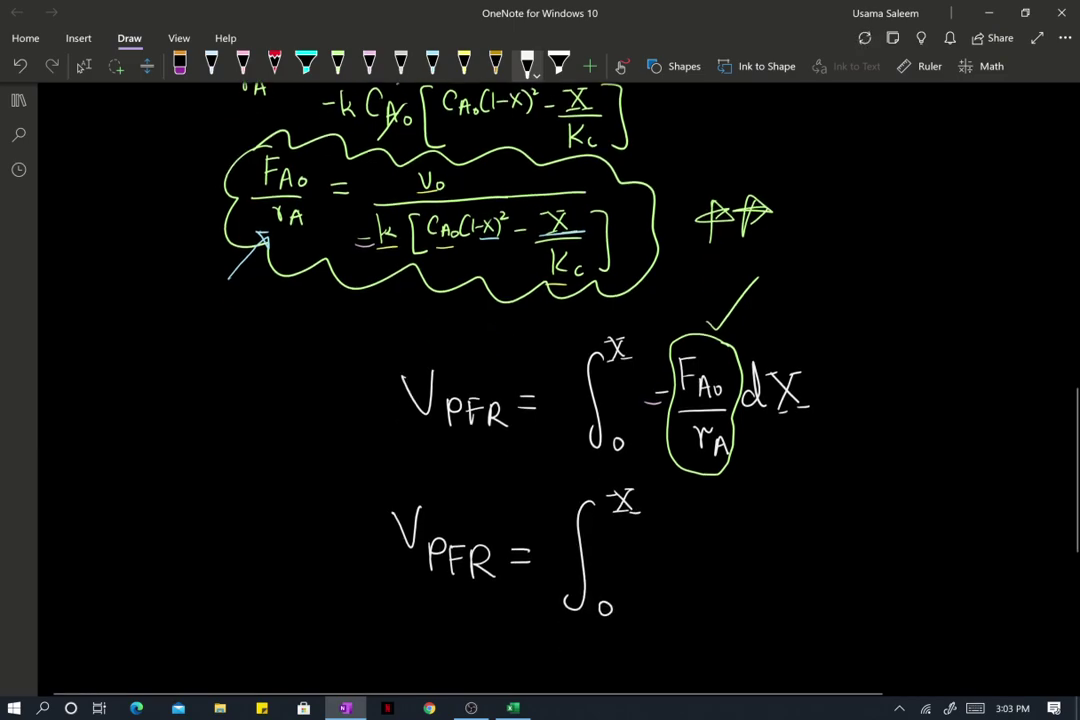
left_click(527, 66)
left_click_drag(753, 503, 777, 511)
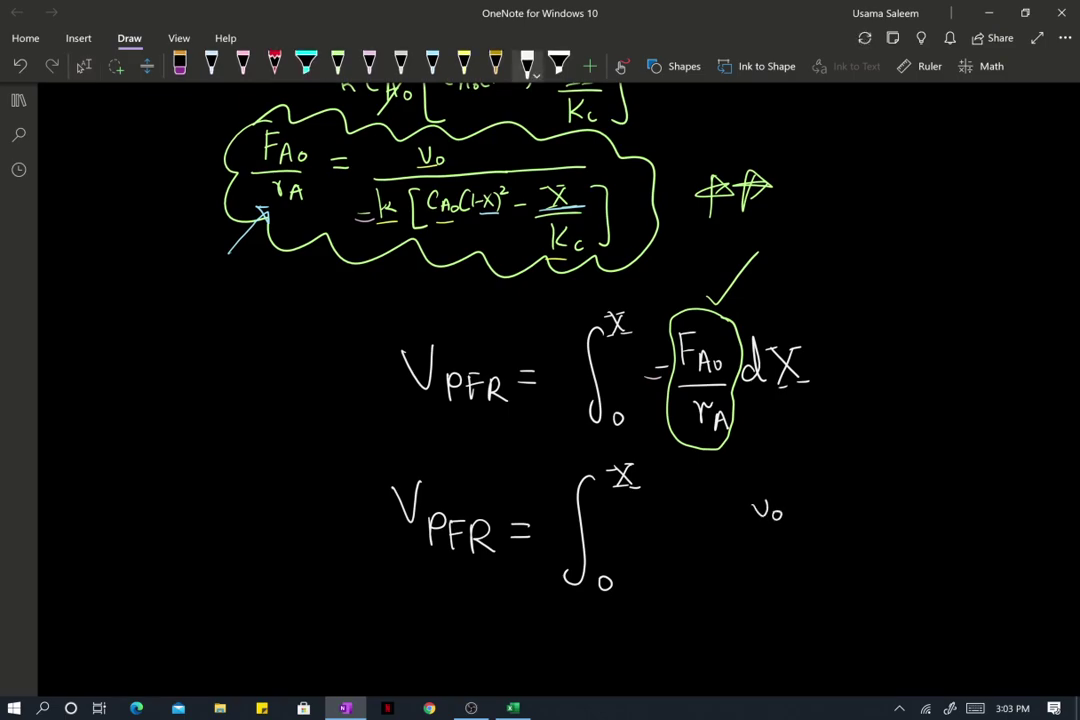
left_click_drag(670, 535, 858, 528)
mouse_move(667, 557)
left_mouse_down()
mouse_move(667, 582)
mouse_move(669, 572)
mouse_move(697, 605)
mouse_move(713, 604)
left_mouse_up()
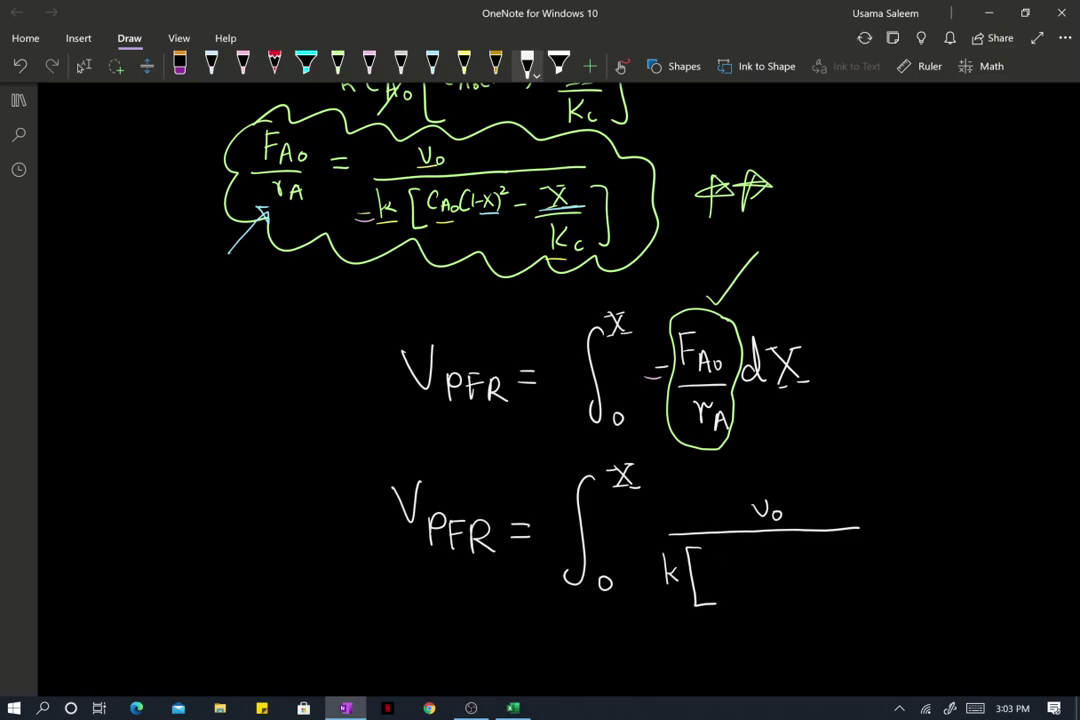
Complete the bracketed denominator with C_A0(1−X)² − X/K_C and add dX after the fraction
mouse_move(724, 558)
left_mouse_down()
mouse_move(722, 586)
mouse_move(749, 575)
mouse_move(779, 588)
mouse_move(801, 575)
left_mouse_up()
mouse_move(804, 558)
left_mouse_down()
mouse_move(825, 588)
mouse_move(806, 588)
left_mouse_up()
mouse_move(823, 557)
left_mouse_down()
mouse_move(826, 590)
mouse_move(840, 558)
mouse_move(862, 576)
mouse_move(905, 577)
mouse_move(885, 577)
mouse_move(882, 548)
mouse_move(922, 582)
mouse_move(882, 626)
mouse_move(900, 627)
left_mouse_up()
left_click_drag(920, 611, 921, 625)
left_click_drag(925, 541, 933, 607)
left_click_drag(958, 505, 962, 526)
mouse_move(972, 492)
left_mouse_down()
mouse_move(1006, 524)
mouse_move(991, 526)
mouse_move(994, 489)
left_mouse_up()
left_click_drag(1003, 532, 1016, 533)
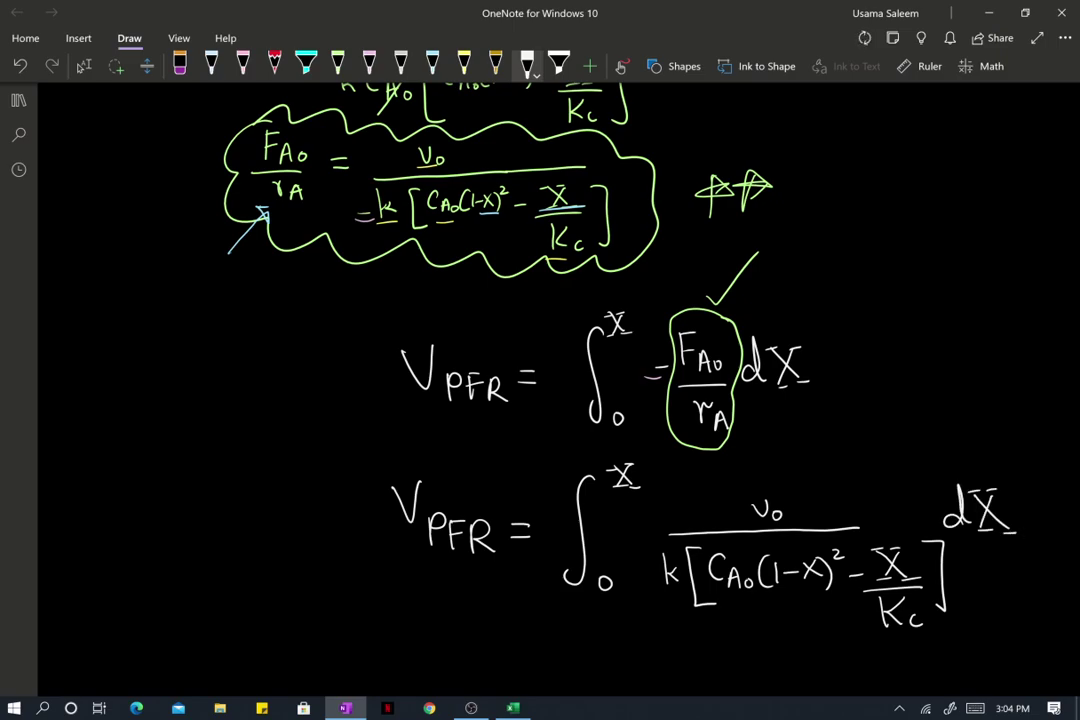
Outline the second V_PFR equation in pink and place a pink check mark beside it
scroll(560, 380, "down", 2)
left_click(84, 66)
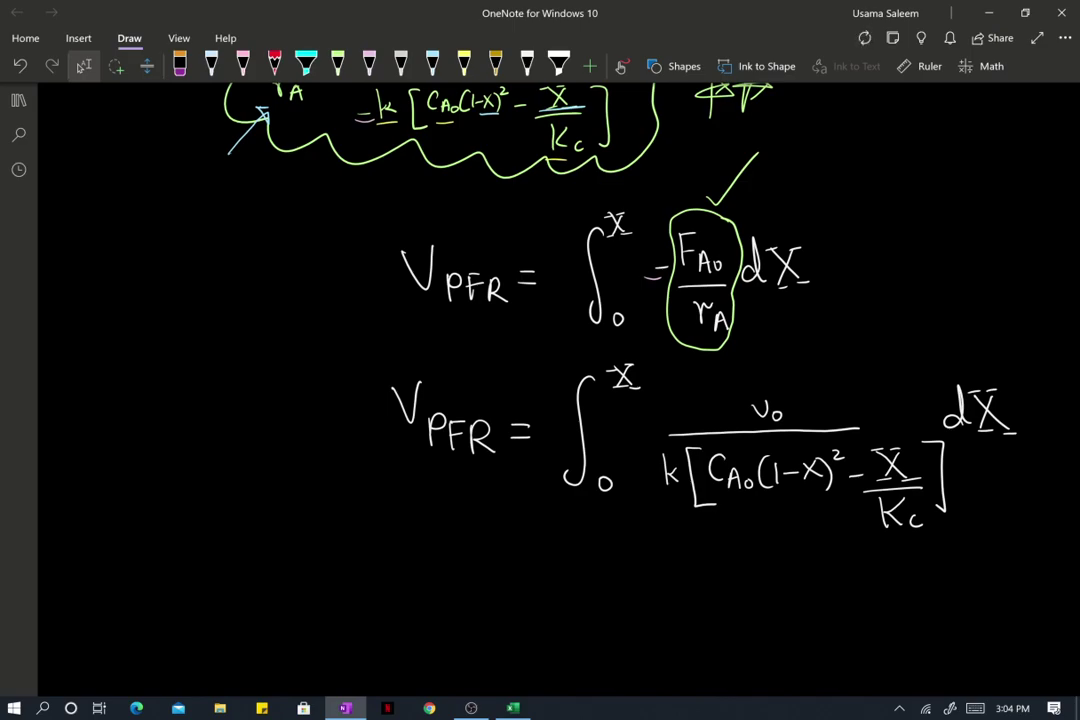
left_click(243, 66)
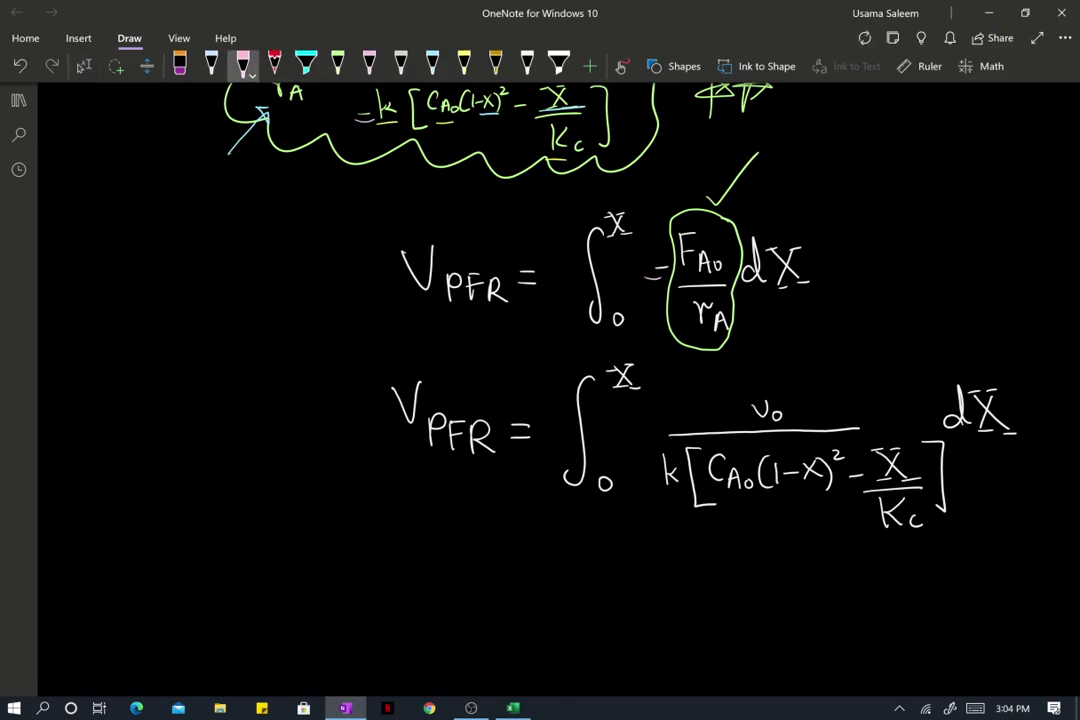
mouse_move(268, 433)
left_mouse_down()
mouse_move(316, 368)
mouse_move(373, 351)
mouse_move(349, 406)
mouse_move(398, 506)
mouse_move(485, 532)
mouse_move(744, 535)
mouse_move(868, 550)
mouse_move(1000, 543)
mouse_move(1074, 456)
mouse_move(983, 357)
mouse_move(811, 346)
mouse_move(492, 350)
mouse_move(404, 337)
mouse_move(348, 360)
left_mouse_up()
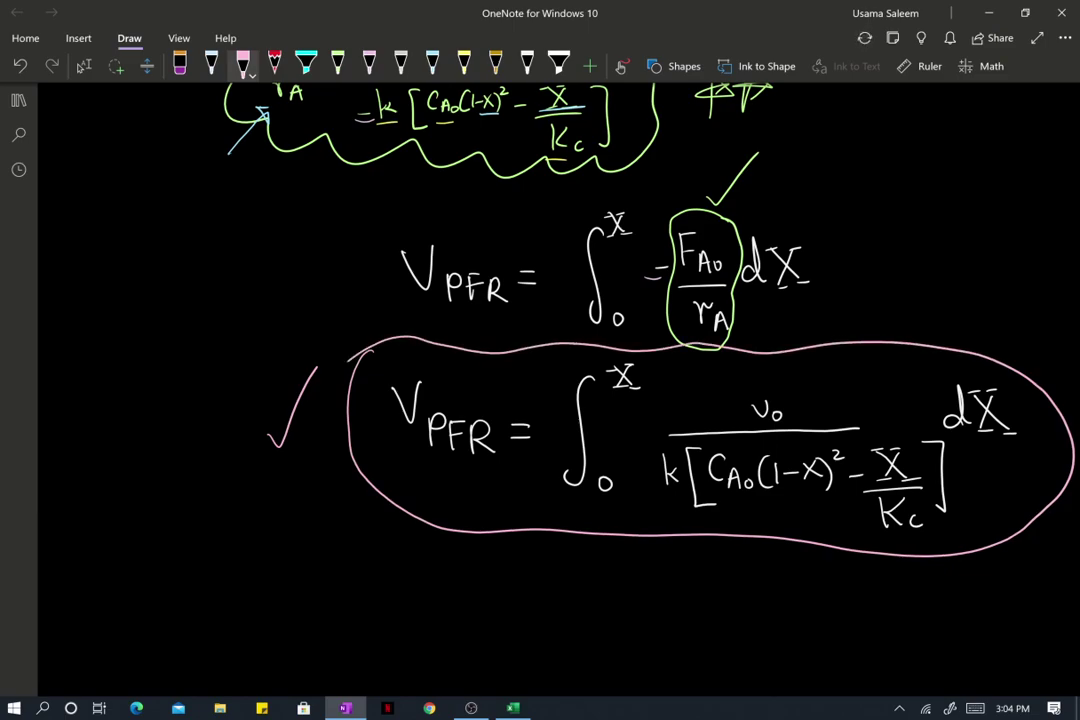
Handwrite the underlined heading "Evaluate integral" in pink below the outlined V_PFR equation
scroll(560, 400, "down", 1)
mouse_move(313, 522)
left_mouse_down()
mouse_move(326, 497)
mouse_move(326, 522)
mouse_move(368, 498)
mouse_move(379, 518)
mouse_move(420, 500)
mouse_move(440, 520)
left_mouse_up()
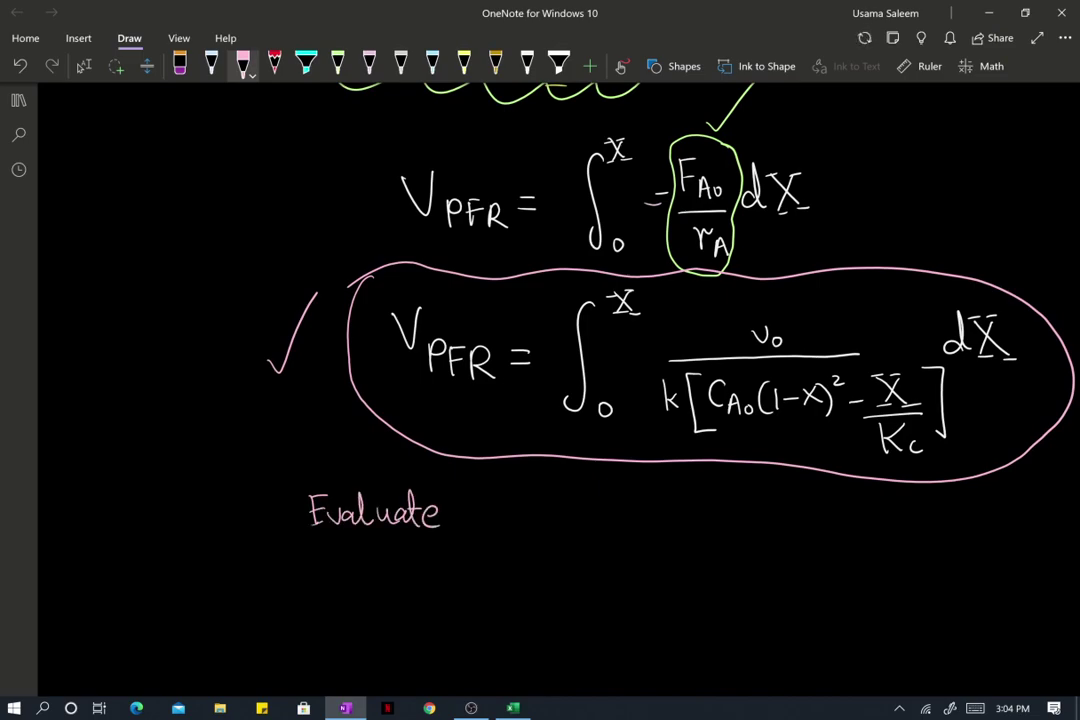
mouse_move(498, 500)
left_mouse_down()
mouse_move(499, 524)
mouse_move(553, 508)
mouse_move(566, 532)
mouse_move(585, 507)
mouse_move(606, 520)
left_mouse_up()
left_click_drag(607, 486, 614, 518)
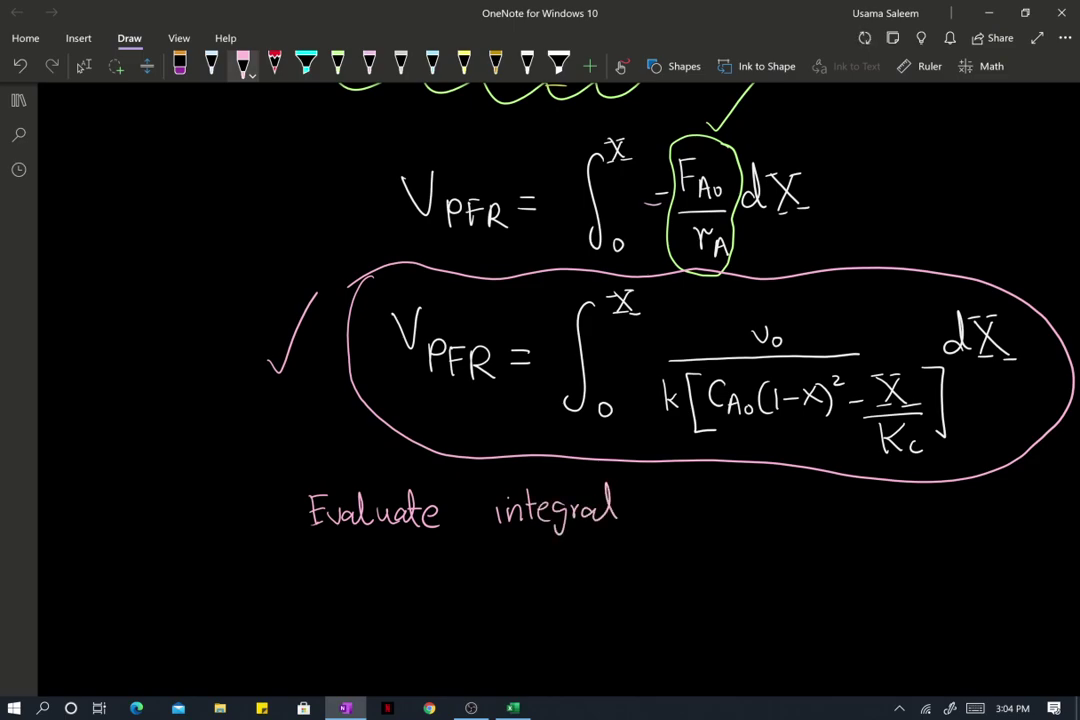
left_click_drag(308, 543, 632, 542)
Draw a pink branch arrow down and to the left from "Evaluate integral" and label it "TI, Casio"
scroll(540, 380, "down", 1)
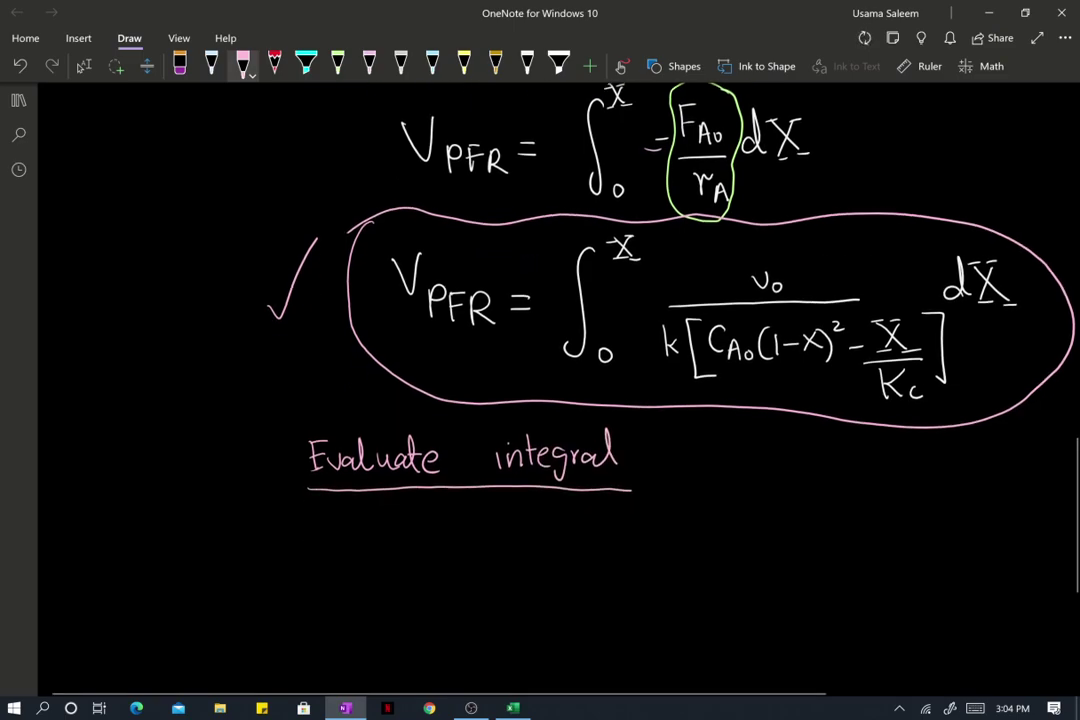
left_click(84, 66)
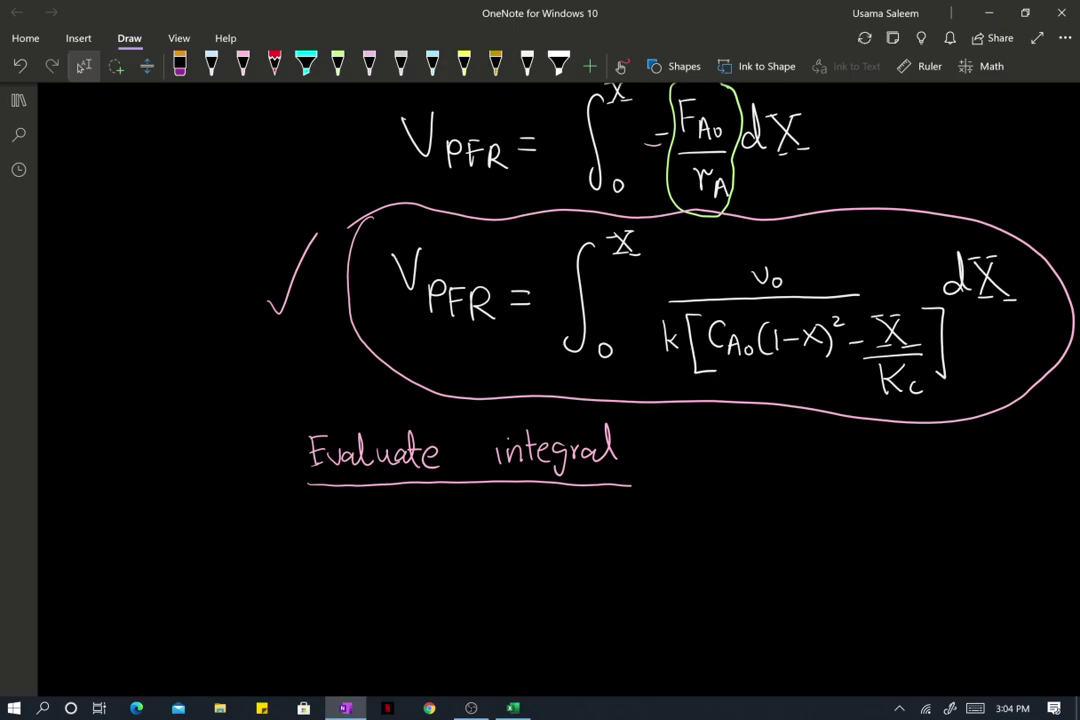
left_click(242, 66)
mouse_move(405, 487)
left_mouse_down()
mouse_move(325, 565)
mouse_move(346, 561)
left_mouse_up()
left_click_drag(221, 593, 252, 590)
mouse_move(238, 592)
left_mouse_down()
mouse_move(241, 620)
mouse_move(289, 628)
left_mouse_up()
mouse_move(316, 598)
left_mouse_down()
mouse_move(303, 620)
mouse_move(352, 618)
left_mouse_up()
left_click_drag(357, 598, 358, 620)
left_click_drag(371, 599, 369, 600)
Handwrite "Calculator" in pink beneath "TI, Casio"
mouse_move(244, 643)
left_mouse_down()
mouse_move(244, 664)
mouse_move(270, 662)
left_mouse_up()
left_click_drag(273, 652, 286, 661)
mouse_move(294, 648)
left_mouse_down()
mouse_move(303, 662)
mouse_move(326, 662)
left_mouse_up()
mouse_move(332, 640)
left_mouse_down()
mouse_move(330, 662)
mouse_move(338, 648)
left_mouse_up()
left_click_drag(341, 650, 352, 651)
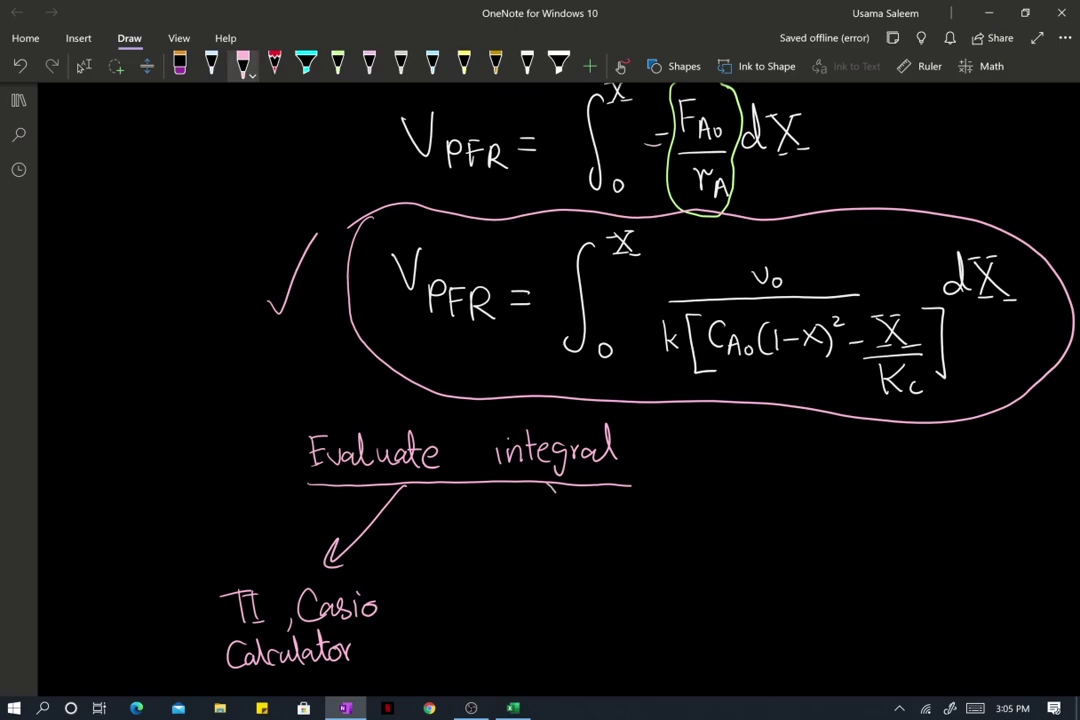
Draw a second pink branch arrow down and to the right from the heading, ending at the underlined label "Software"
left_click_drag(550, 486, 616, 573)
mouse_move(593, 556)
left_mouse_down()
mouse_move(618, 553)
mouse_move(646, 597)
mouse_move(668, 587)
mouse_move(703, 603)
left_mouse_up()
mouse_move(676, 581)
left_mouse_down()
mouse_move(712, 580)
mouse_move(734, 600)
mouse_move(796, 596)
left_mouse_up()
left_click_drag(632, 619, 796, 620)
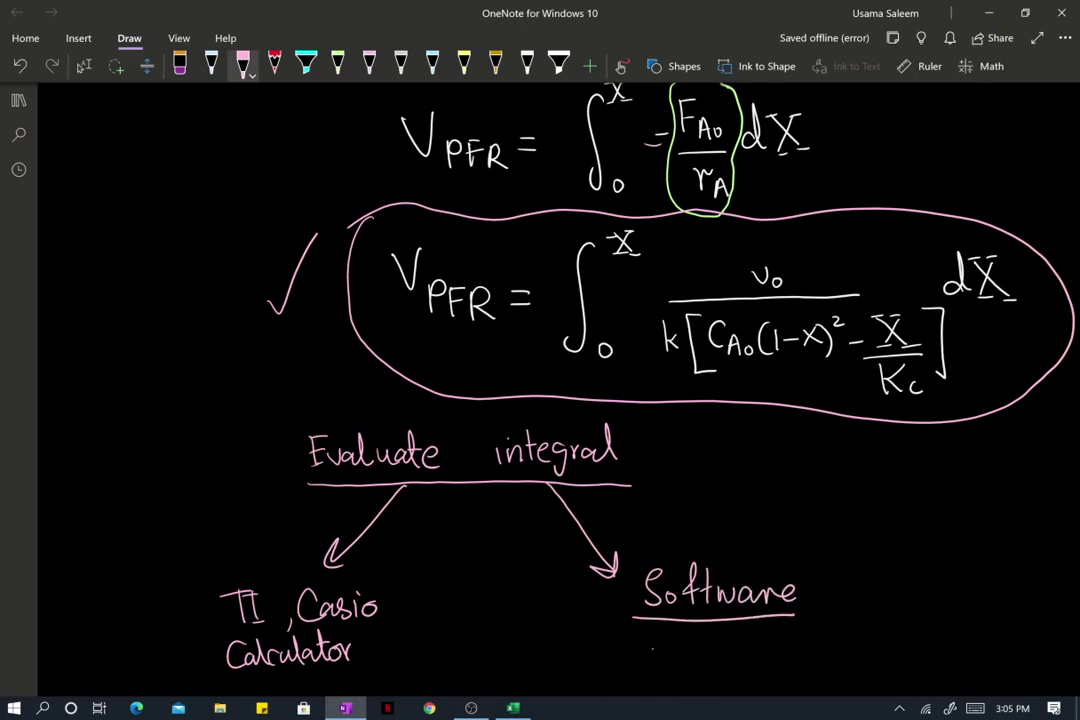
Add the arrowed list item "Wolfram Alpha" in pink under "Software"
mouse_move(648, 652)
left_mouse_down()
mouse_move(684, 652)
mouse_move(676, 660)
left_mouse_up()
mouse_move(698, 645)
left_mouse_down()
mouse_move(712, 660)
mouse_move(726, 645)
left_mouse_up()
mouse_move(735, 648)
left_mouse_down()
mouse_move(765, 662)
mouse_move(786, 648)
mouse_move(815, 660)
left_mouse_up()
mouse_move(838, 637)
left_mouse_down()
mouse_move(828, 662)
mouse_move(918, 667)
left_mouse_up()
Add the arrowed list item "MATLAB" in pink below "Wolfram Alpha"
scroll(560, 380, "down", 3)
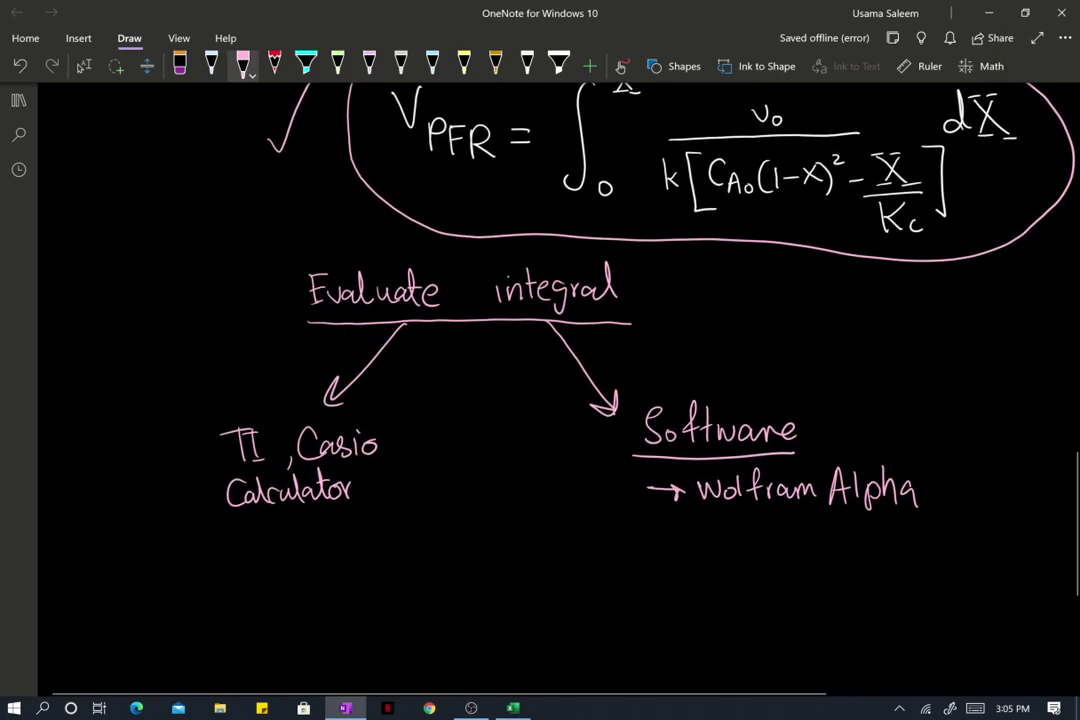
left_click_drag(646, 533, 724, 546)
mouse_move(736, 521)
left_mouse_down()
mouse_move(727, 546)
mouse_move(744, 546)
left_mouse_up()
left_click_drag(731, 537, 741, 537)
mouse_move(757, 522)
left_mouse_down()
mouse_move(757, 546)
mouse_move(766, 522)
left_mouse_up()
mouse_move(771, 521)
left_mouse_down()
mouse_move(786, 545)
mouse_move(815, 546)
left_mouse_up()
left_click_drag(800, 537, 812, 536)
left_click_drag(831, 522, 833, 546)
Add the arrowed list item "Excel" in pink below "MATLAB"
left_click_drag(636, 590, 678, 590)
mouse_move(666, 582)
left_mouse_down()
mouse_move(668, 599)
mouse_move(738, 602)
left_mouse_up()
mouse_move(738, 582)
left_mouse_down()
mouse_move(722, 602)
mouse_move(753, 601)
left_mouse_up()
left_click_drag(764, 593, 790, 601)
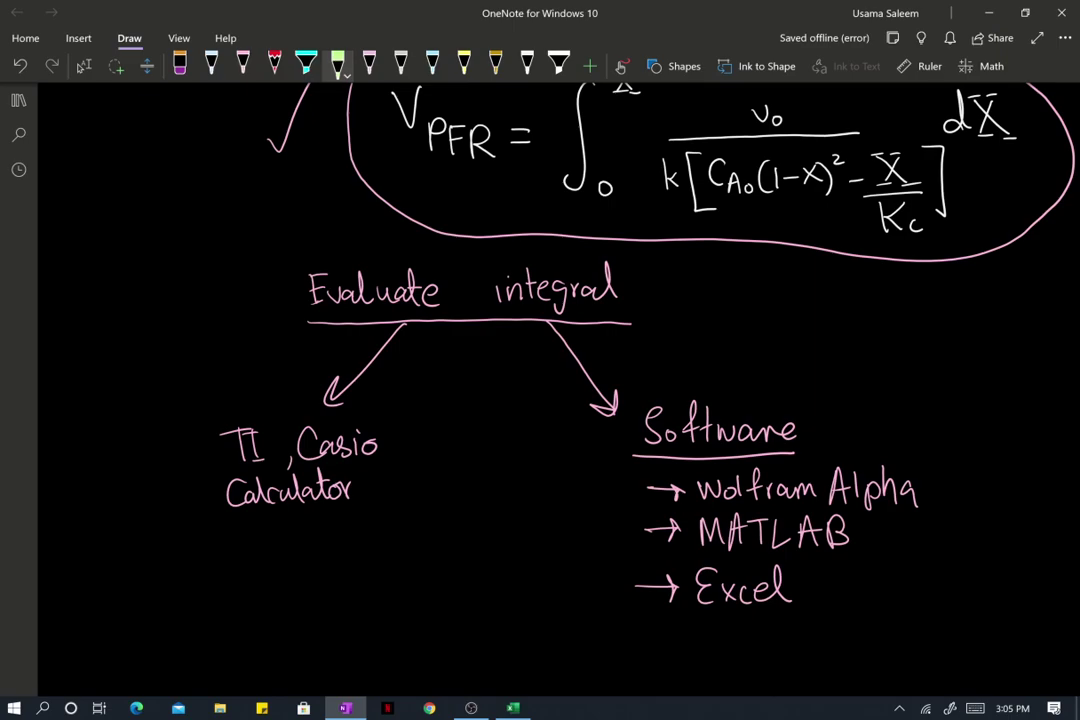
Place green check marks beside "Wolfram Alpha", "MATLAB", "Casio" and "Calculator"
left_click(338, 65)
left_click_drag(938, 484, 967, 470)
left_click_drag(867, 542, 908, 523)
left_click_drag(389, 437, 419, 418)
left_click_drag(377, 502, 401, 484)
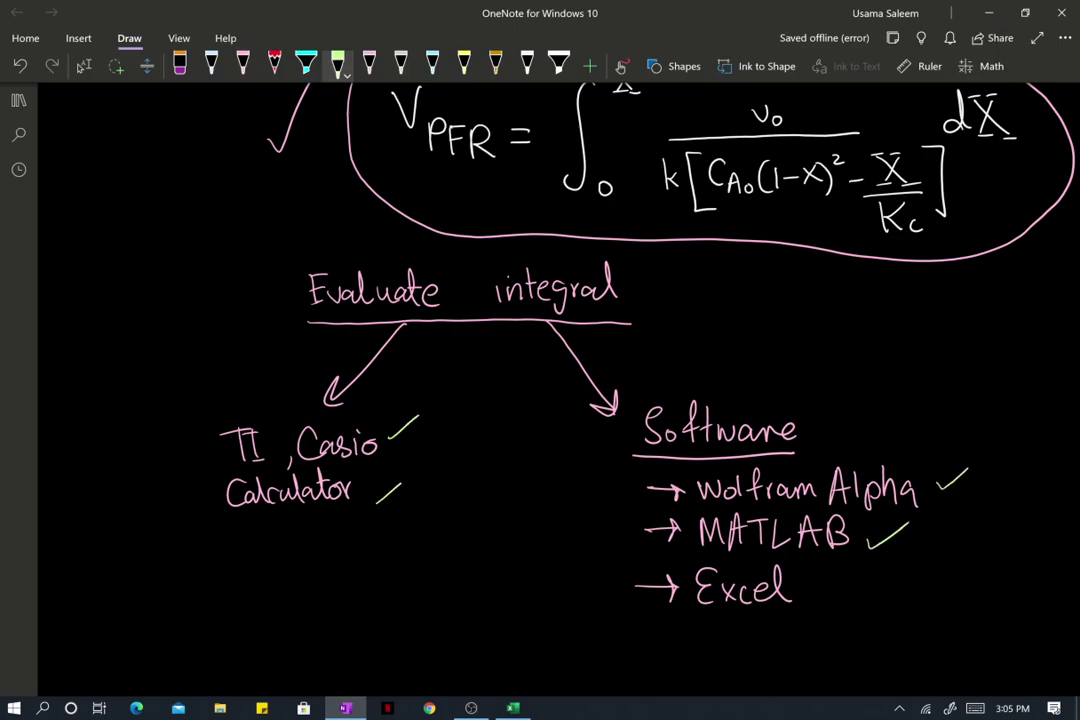
Add the arrowed list item "Symbolab" in green below "Excel"
mouse_move(634, 648)
left_mouse_down()
mouse_move(668, 648)
mouse_move(656, 658)
left_mouse_up()
left_click_drag(702, 627, 686, 662)
mouse_move(708, 642)
left_mouse_down()
mouse_move(756, 662)
mouse_move(798, 650)
left_mouse_up()
mouse_move(812, 630)
left_mouse_down()
mouse_move(814, 662)
mouse_move(852, 664)
left_mouse_up()
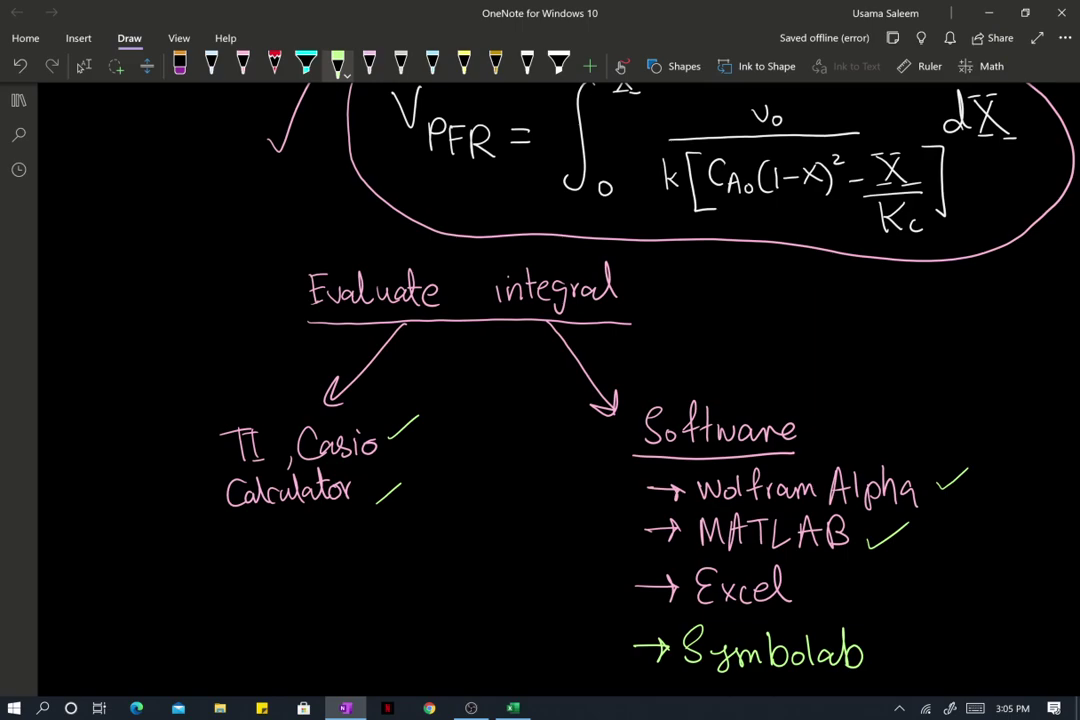
Circle "Excel" in light blue and draw an arrow from it to the handwritten note "Trapezoid Rule" in quotation marks
scroll(560, 380, "down", 1)
left_click(84, 66)
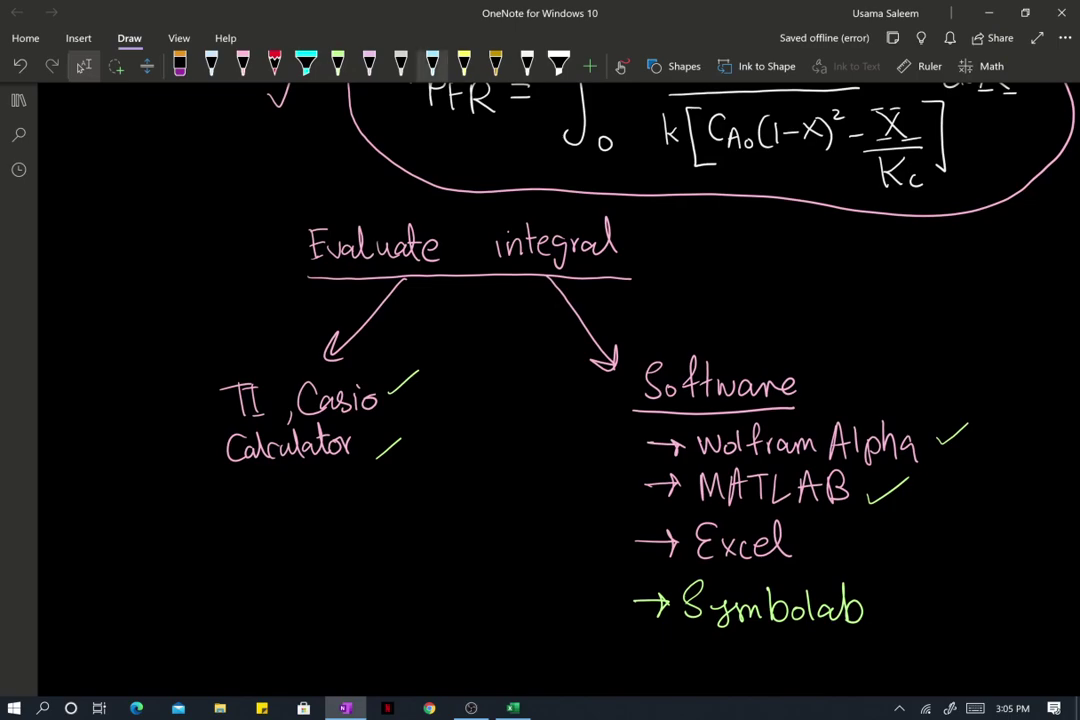
left_click(432, 66)
mouse_move(797, 565)
left_mouse_down()
mouse_move(823, 528)
mouse_move(870, 545)
mouse_move(866, 553)
left_mouse_up()
left_click_drag(904, 516, 902, 524)
mouse_move(933, 527)
left_mouse_down()
mouse_move(933, 553)
mouse_move(948, 525)
mouse_move(962, 555)
left_mouse_up()
mouse_move(975, 542)
left_mouse_down()
mouse_move(983, 565)
mouse_move(1029, 543)
left_mouse_up()
mouse_move(1036, 542)
left_mouse_down()
mouse_move(1037, 556)
mouse_move(1038, 531)
left_mouse_up()
left_click_drag(1050, 545, 1054, 524)
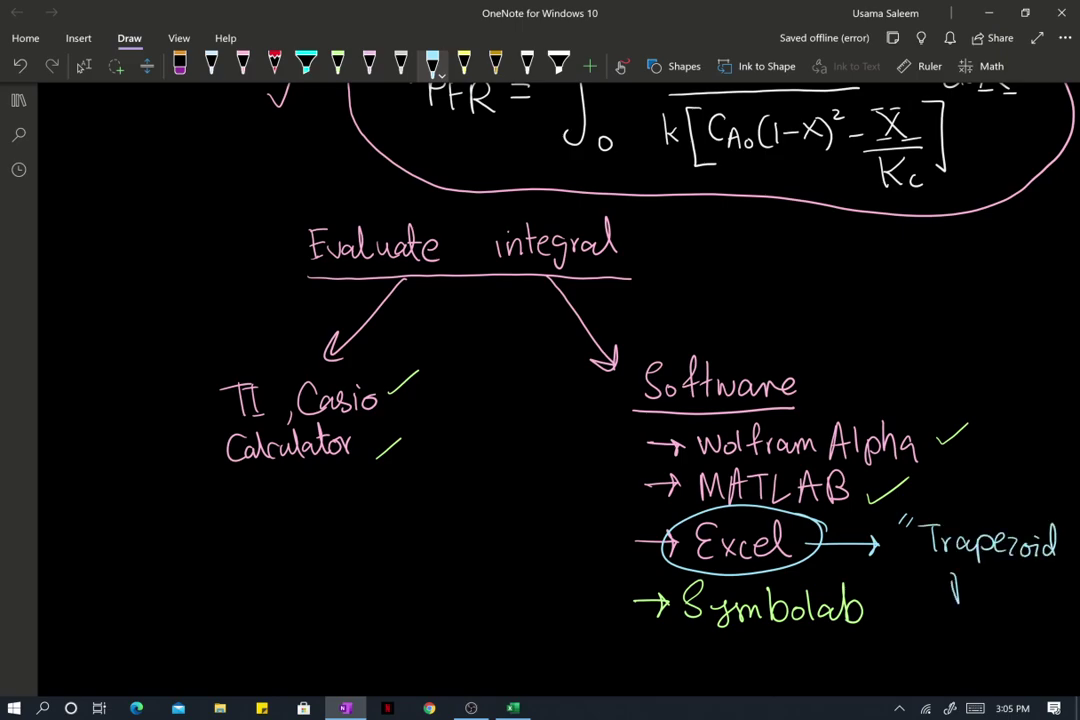
left_click_drag(955, 572, 953, 606)
mouse_move(956, 574)
left_mouse_down()
mouse_move(970, 603)
mouse_move(1005, 603)
left_mouse_up()
mouse_move(1018, 570)
left_mouse_down()
mouse_move(1019, 604)
mouse_move(1040, 602)
left_mouse_up()
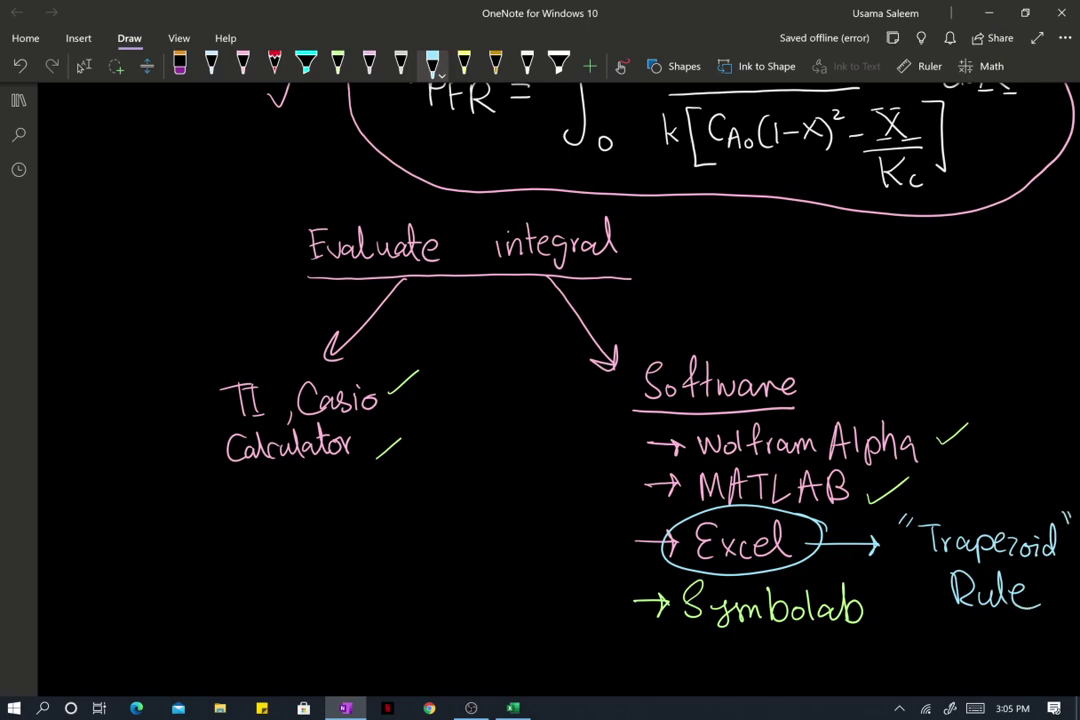
Underline the integral's lower limit in yellow and draw a long rightward arrow beneath the V_PFR integrand
scroll(540, 380, "up", 2)
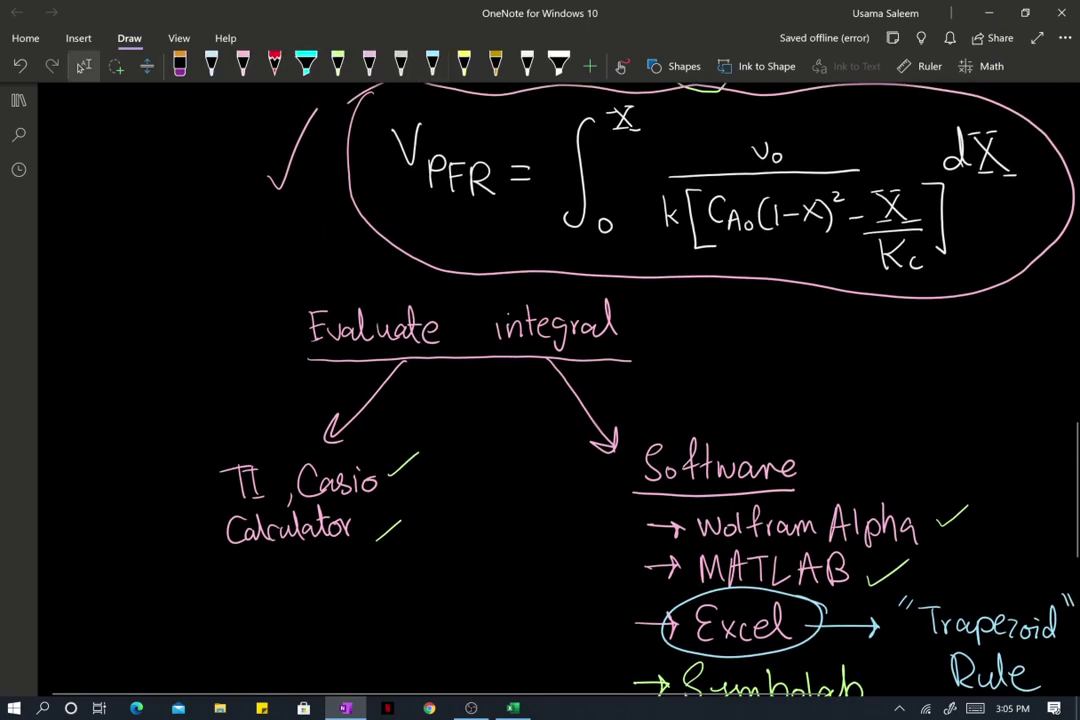
left_click(464, 63)
mouse_move(570, 248)
left_mouse_down()
mouse_move(723, 286)
mouse_move(966, 291)
mouse_move(958, 298)
left_mouse_up()
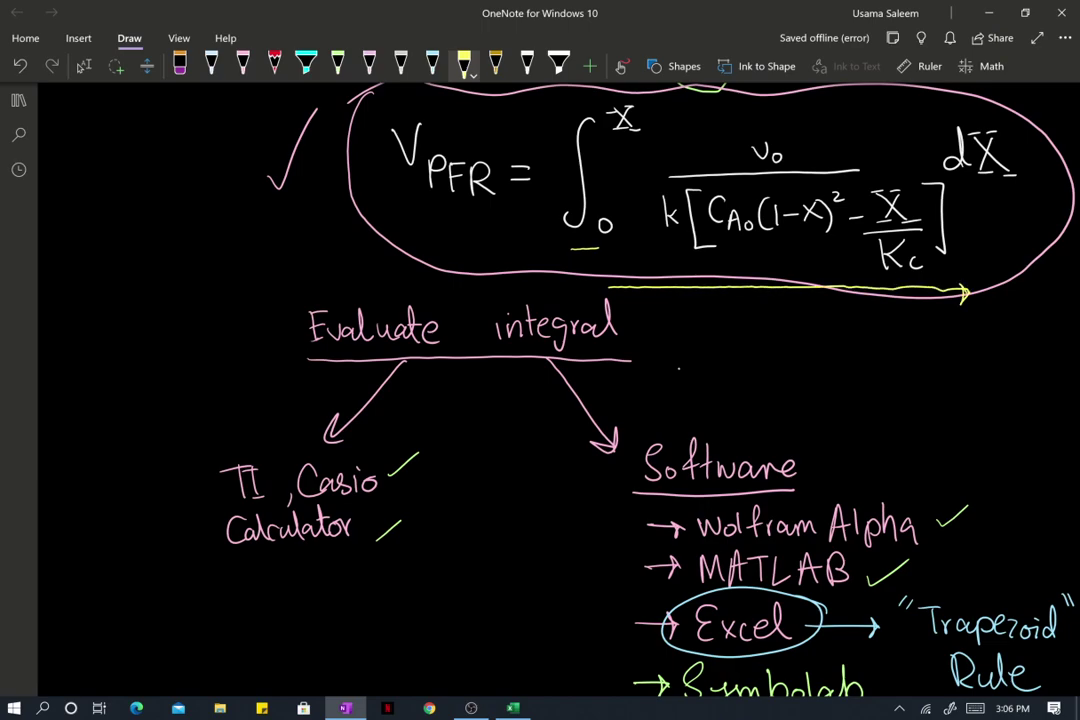
Write the underlined heading "Reversible Rxn" in white below the calculator and software lists
scroll(679, 368, "down", 6)
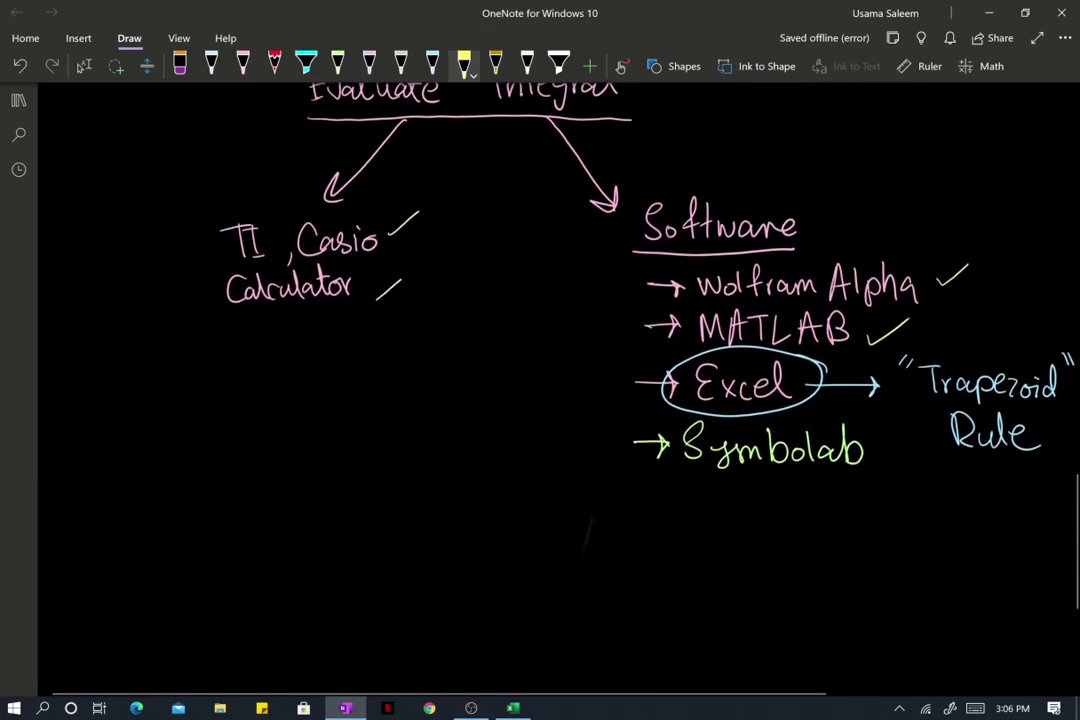
left_click(84, 66)
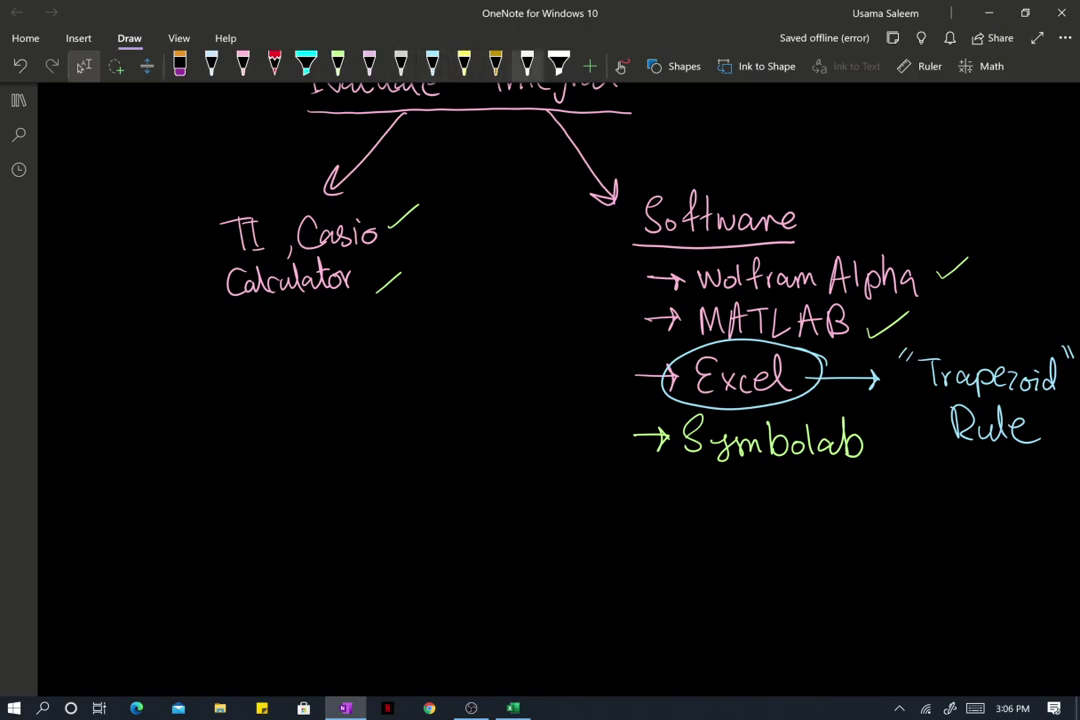
left_click(527, 63)
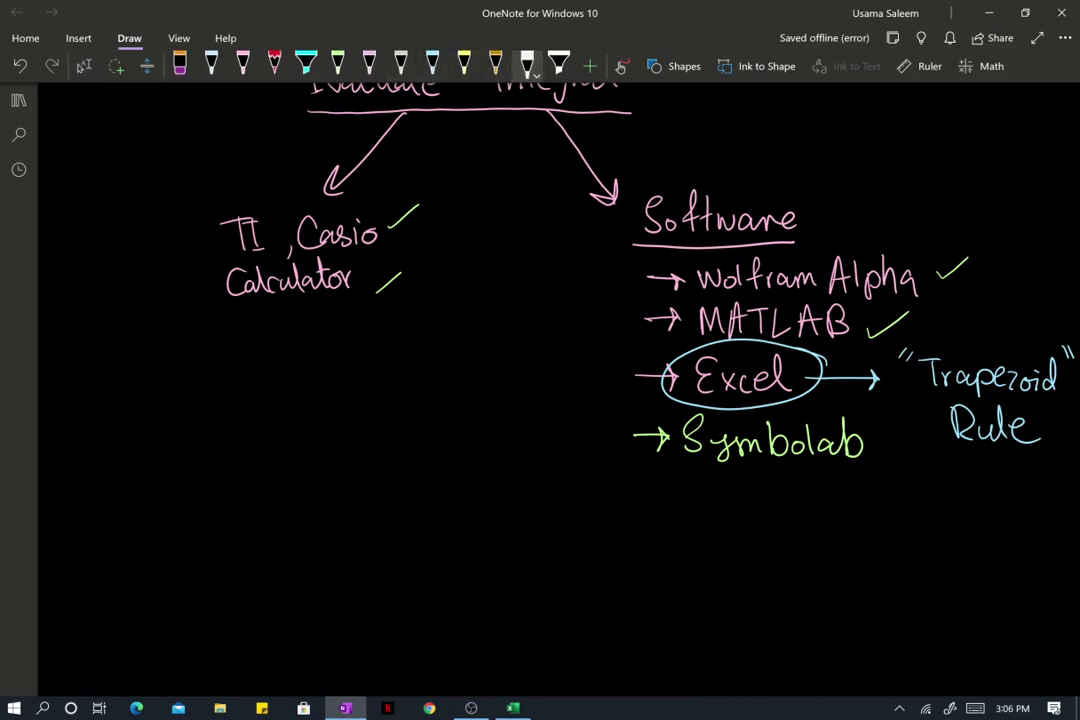
mouse_move(207, 516)
left_mouse_down()
mouse_move(207, 556)
mouse_move(286, 542)
mouse_move(286, 556)
mouse_move(318, 550)
left_mouse_up()
mouse_move(328, 517)
left_mouse_down()
mouse_move(331, 556)
mouse_move(364, 552)
left_mouse_up()
mouse_move(393, 520)
left_mouse_down()
mouse_move(389, 556)
mouse_move(430, 553)
left_mouse_up()
left_click_drag(430, 538, 418, 553)
left_click_drag(434, 540, 454, 554)
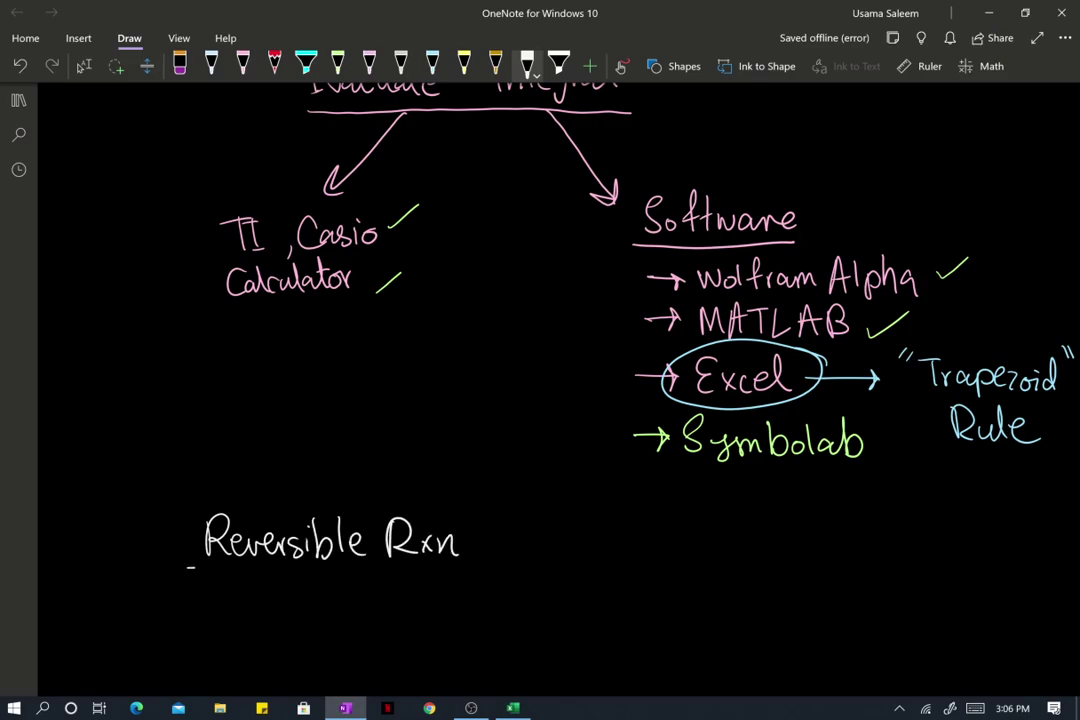
left_click_drag(188, 567, 457, 570)
Write the arrowed item "Xeq = ?" in white below the "Reversible Rxn" heading
scroll(540, 380, "down", 2)
left_click(236, 524)
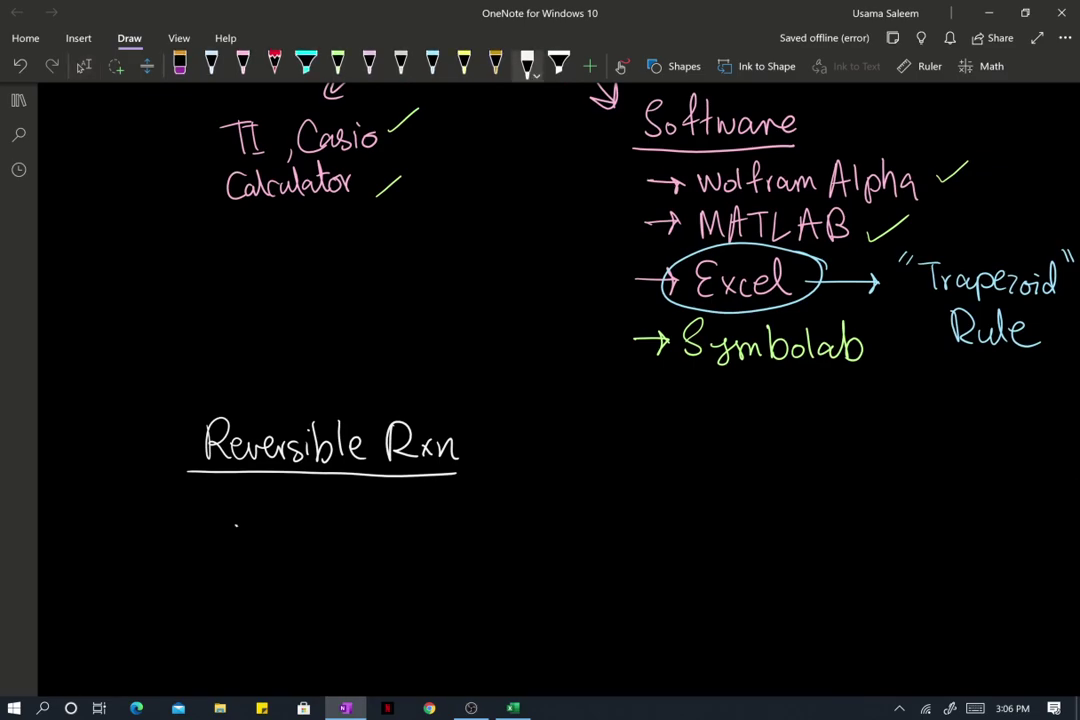
left_click_drag(236, 524, 291, 525)
mouse_move(278, 514)
left_mouse_down()
mouse_move(279, 537)
mouse_move(347, 549)
mouse_move(322, 551)
mouse_move(375, 546)
mouse_move(387, 572)
left_mouse_up()
left_click(386, 536)
left_click_drag(424, 534, 448, 531)
left_click_drag(424, 547, 479, 540)
left_click(481, 550)
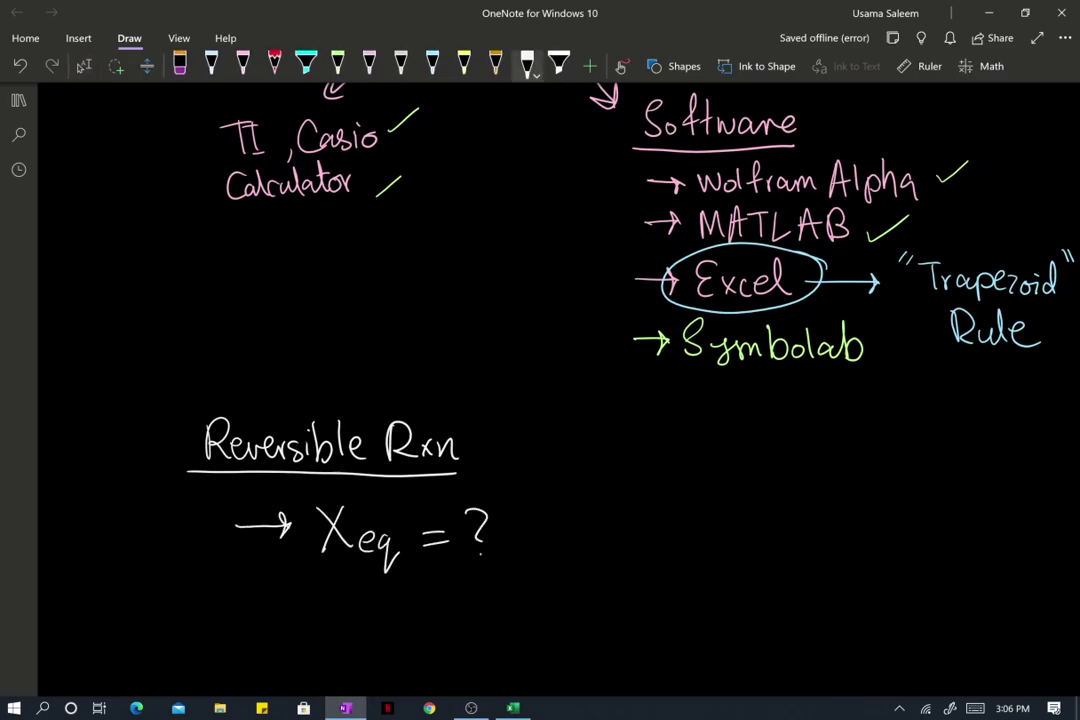
Circle "Xeq = ?" in green and annotate it with an arrow to "upper limit" and "V_PFR / V_CSTR → ∞" beneath
left_click(338, 66)
mouse_move(512, 499)
left_mouse_down()
mouse_move(396, 480)
mouse_move(514, 578)
mouse_move(480, 500)
mouse_move(588, 530)
mouse_move(575, 540)
left_mouse_up()
left_click_drag(613, 520, 629, 520)
left_click_drag(637, 527, 652, 546)
left_click_drag(652, 525, 673, 536)
mouse_move(677, 540)
left_mouse_down()
mouse_move(689, 527)
mouse_move(774, 542)
left_mouse_up()
left_click_drag(779, 528, 787, 543)
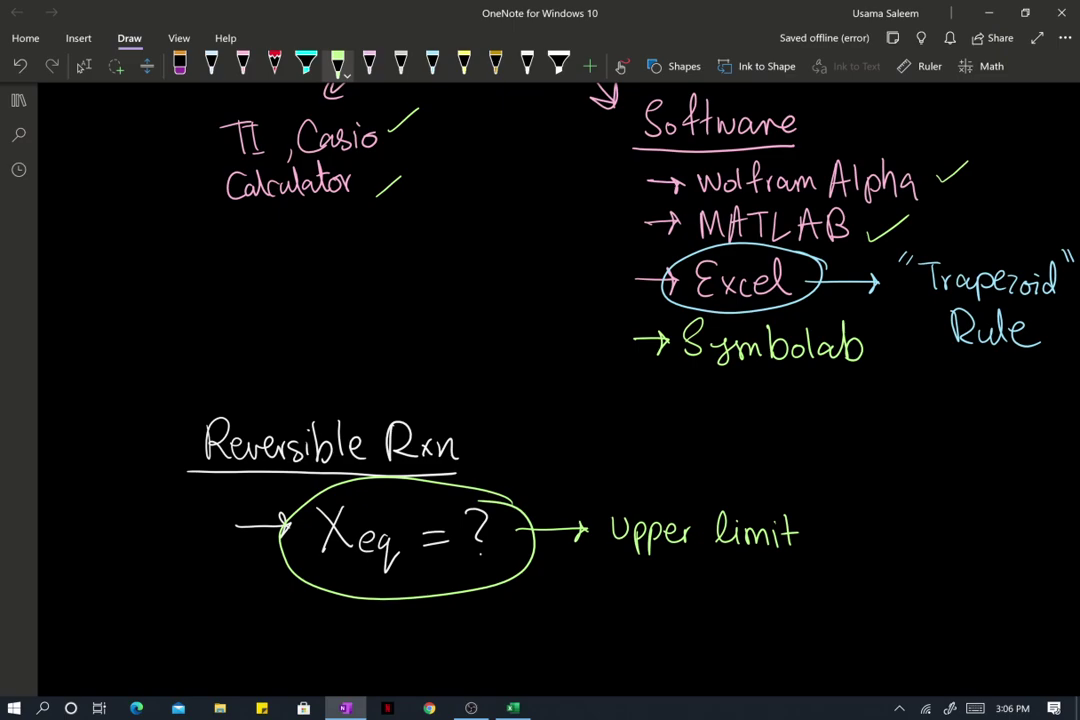
mouse_move(594, 568)
left_mouse_down()
mouse_move(630, 567)
mouse_move(628, 630)
mouse_move(634, 620)
mouse_move(644, 632)
mouse_move(658, 608)
mouse_move(679, 632)
left_mouse_up()
mouse_move(716, 582)
left_mouse_down()
mouse_move(706, 628)
mouse_move(752, 584)
mouse_move(770, 632)
mouse_move(816, 634)
mouse_move(904, 593)
mouse_move(892, 603)
mouse_move(942, 592)
left_mouse_up()
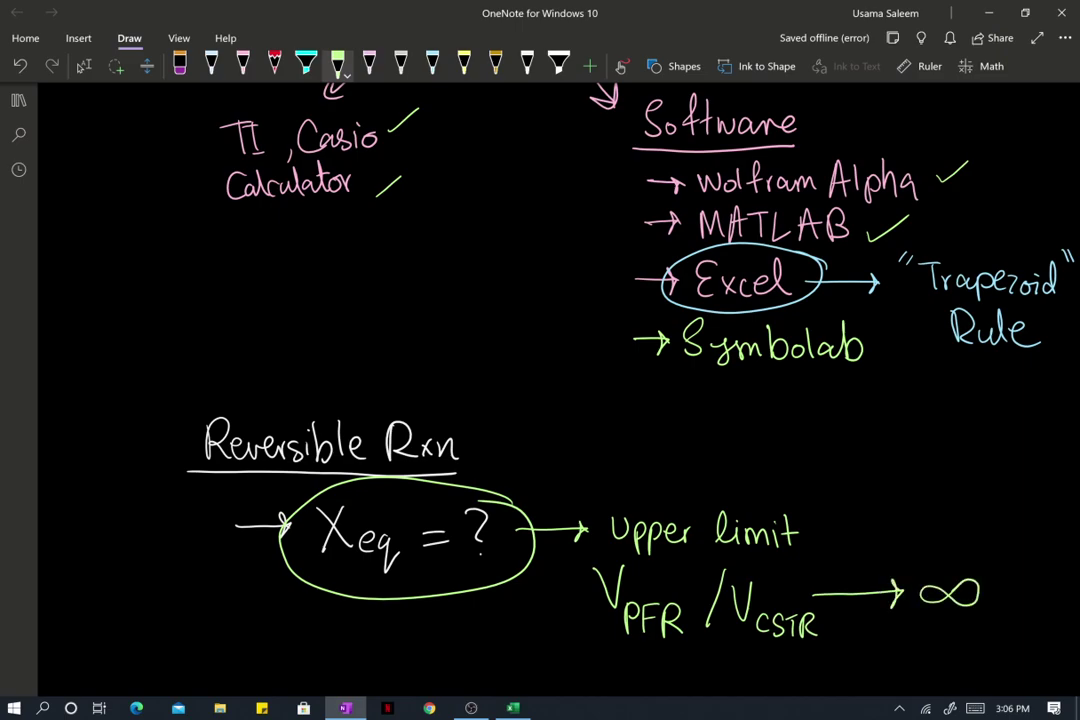
Underline "upper limit" in yellow and write the starred note "No voilations of Thermo!!" beside it
scroll(540, 380, "down", 3)
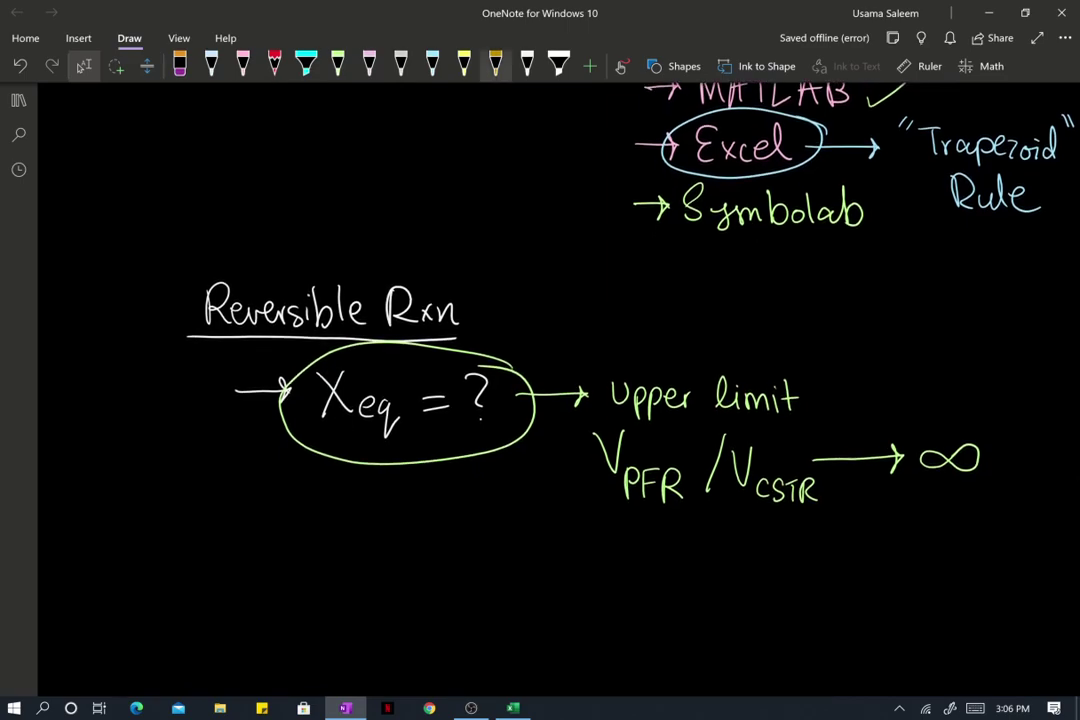
left_click(464, 64)
left_click_drag(610, 427, 808, 425)
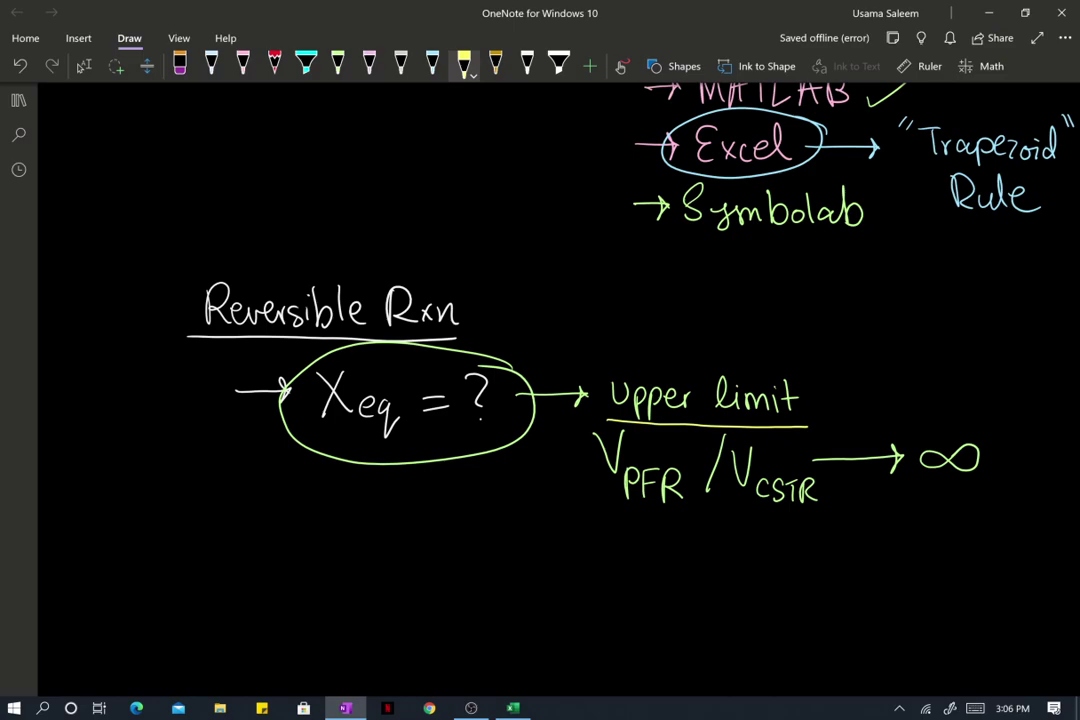
mouse_move(845, 350)
left_mouse_down()
mouse_move(918, 320)
mouse_move(970, 334)
left_mouse_up()
mouse_move(980, 344)
left_mouse_down()
mouse_move(1050, 329)
mouse_move(1071, 340)
left_mouse_up()
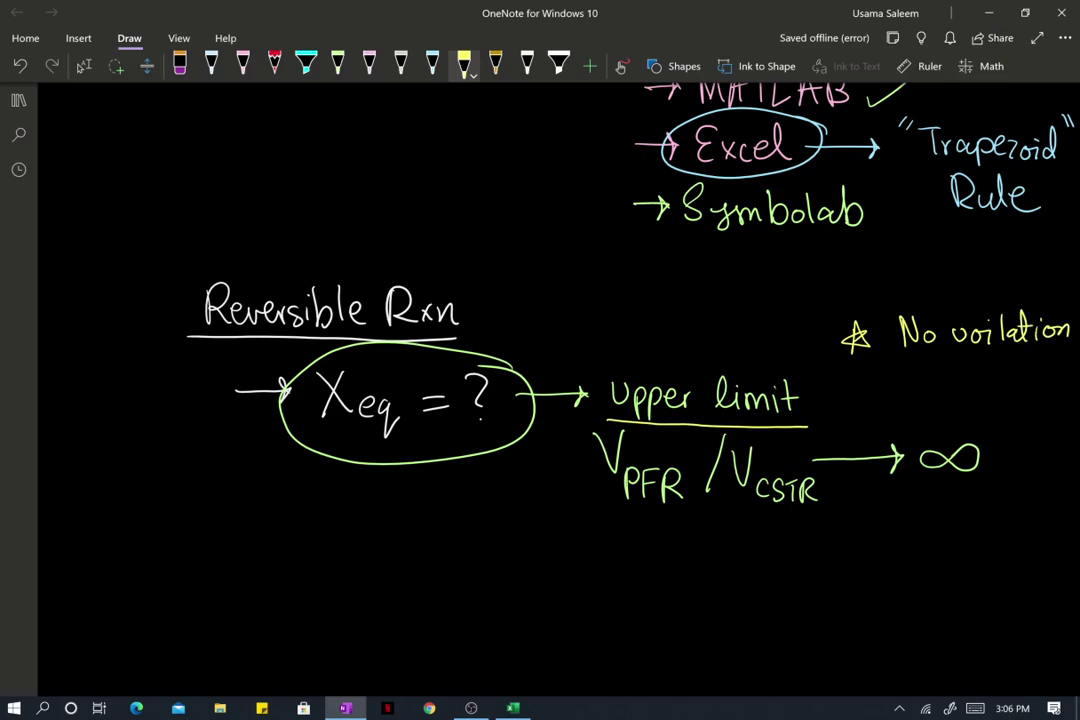
mouse_move(897, 378)
left_mouse_down()
mouse_move(906, 372)
mouse_move(933, 393)
mouse_move(950, 368)
mouse_move(1020, 395)
mouse_move(1025, 381)
left_mouse_up()
mouse_move(1037, 370)
left_mouse_down()
mouse_move(1036, 390)
mouse_move(1056, 380)
left_mouse_up()
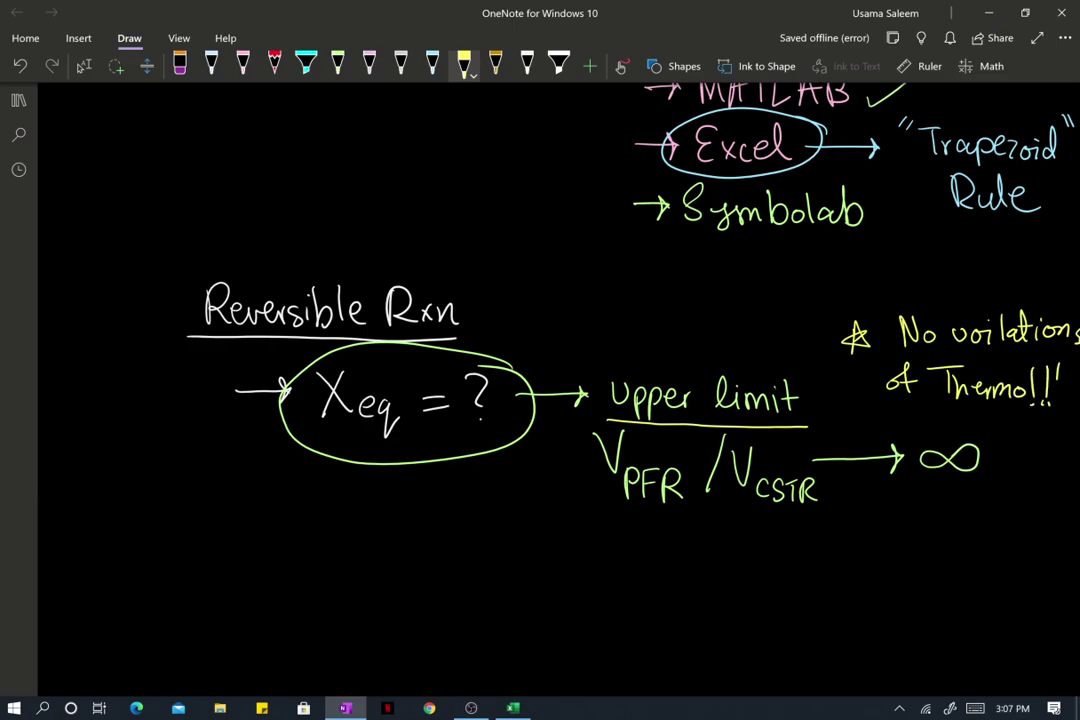
left_click(464, 64)
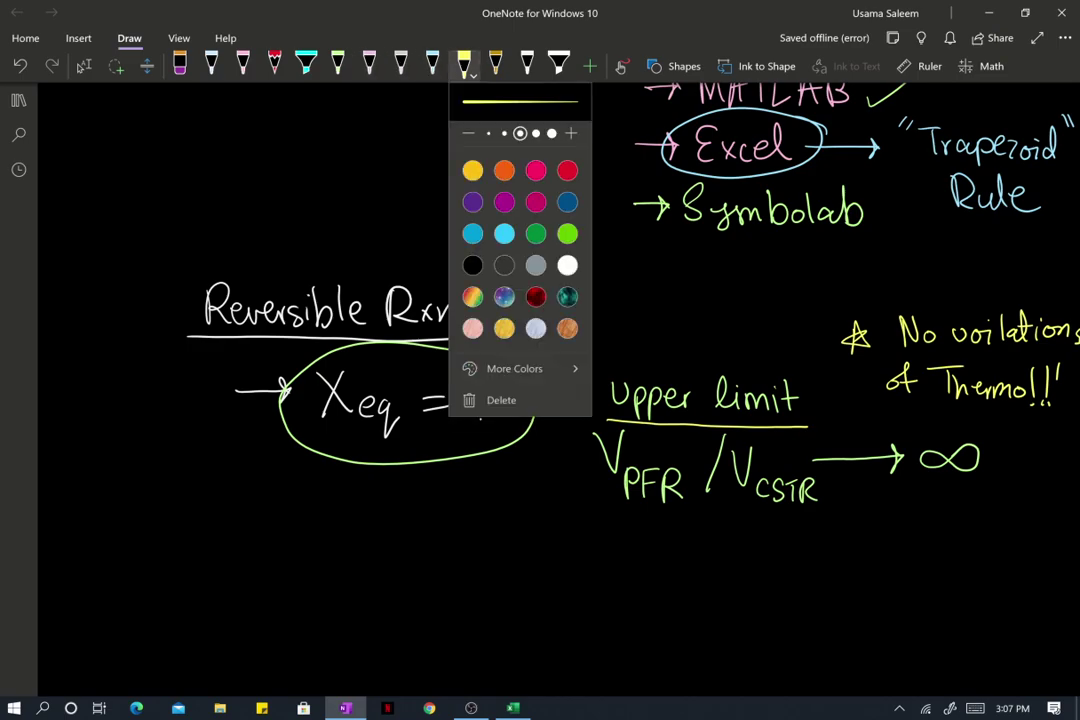
key("Escape")
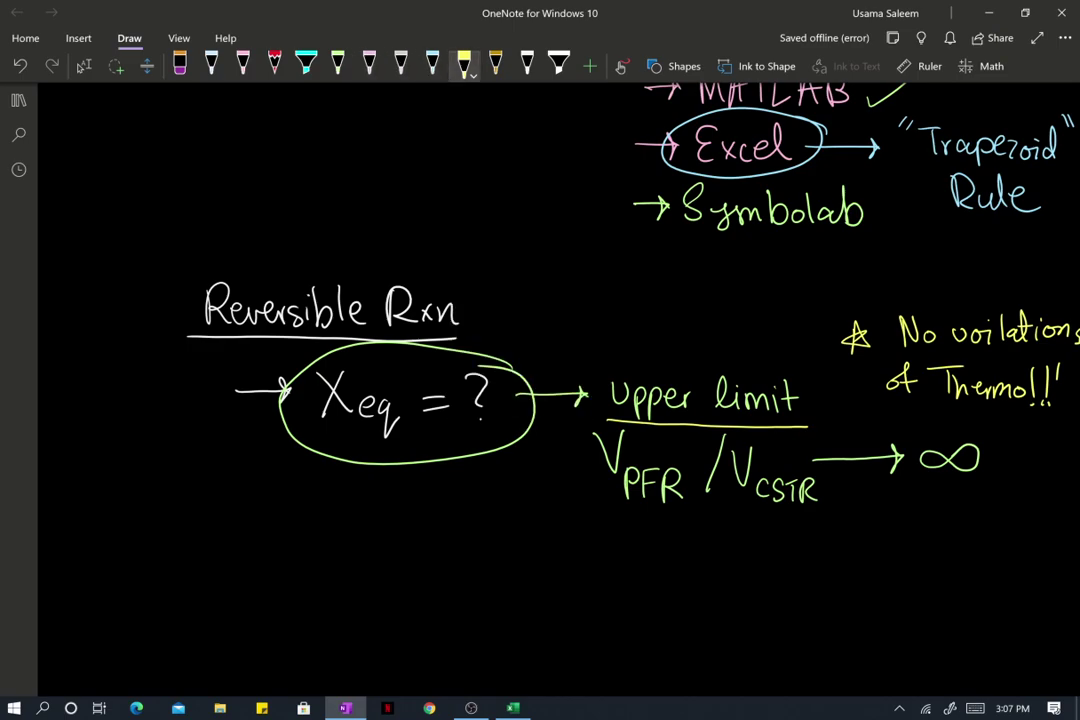
Write the rate law -rA = k[CA0(1-X) - X/Kc] in yellow below the Xeq notes
mouse_move(340, 612)
left_mouse_down()
mouse_move(386, 606)
mouse_move(403, 632)
mouse_move(453, 618)
left_mouse_up()
left_click_drag(486, 570, 485, 614)
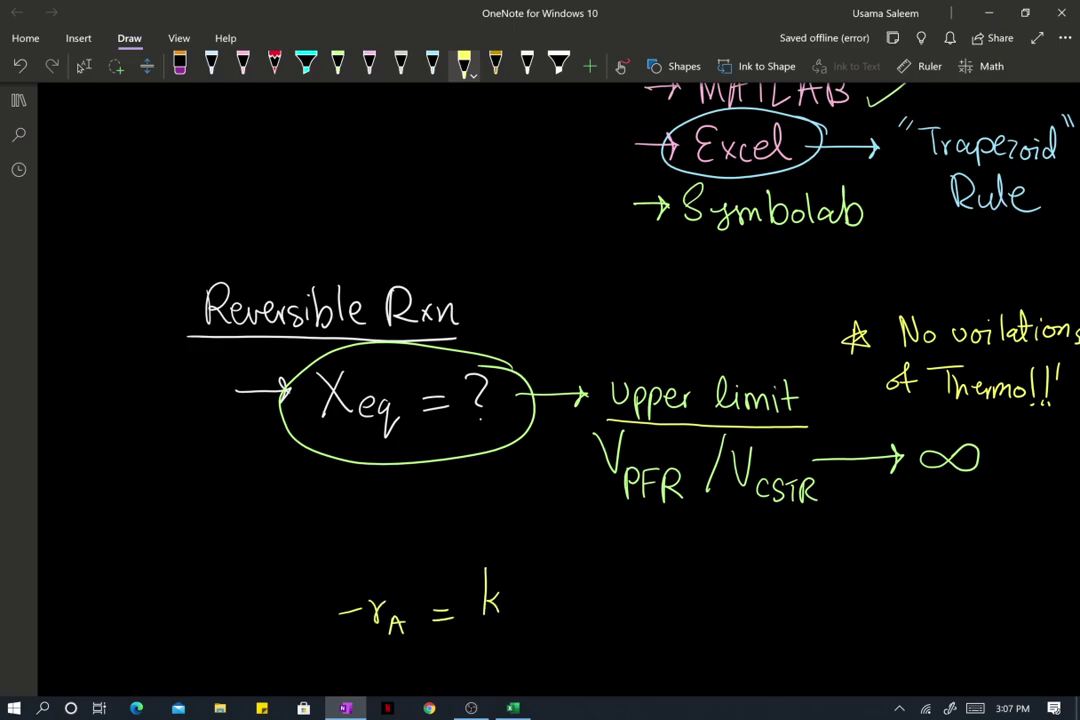
left_click_drag(536, 568, 537, 640)
mouse_move(570, 590)
left_mouse_down()
mouse_move(550, 596)
mouse_move(569, 622)
left_mouse_up()
mouse_move(577, 625)
left_mouse_down()
mouse_move(585, 605)
mouse_move(594, 625)
left_mouse_up()
left_click_drag(603, 614, 631, 618)
mouse_move(636, 583)
left_mouse_down()
mouse_move(642, 616)
mouse_move(665, 600)
left_mouse_up()
mouse_move(668, 579)
left_mouse_down()
mouse_move(694, 616)
mouse_move(667, 617)
left_mouse_up()
left_click_drag(708, 575, 709, 618)
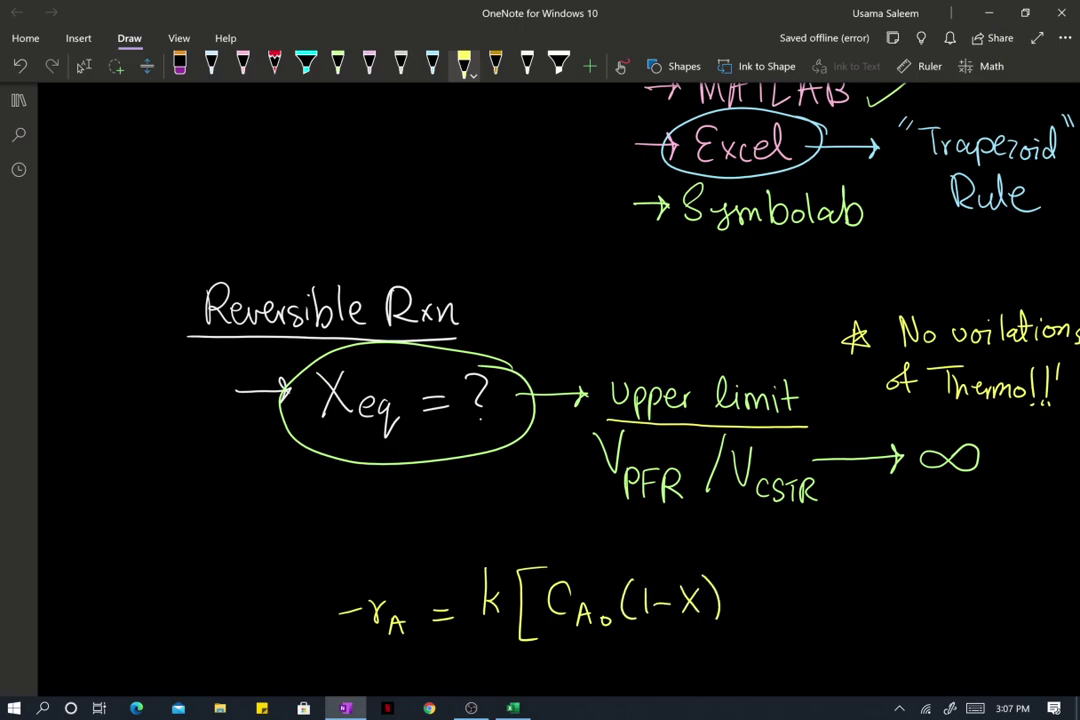
mouse_move(772, 584)
left_mouse_down()
mouse_move(798, 606)
mouse_move(771, 606)
left_mouse_up()
left_click_drag(758, 614, 822, 615)
left_click_drag(727, 603, 738, 603)
mouse_move(777, 633)
left_mouse_down()
mouse_move(776, 657)
mouse_move(812, 656)
left_mouse_up()
mouse_move(832, 584)
left_mouse_down()
mouse_move(852, 583)
mouse_move(842, 657)
left_mouse_up()
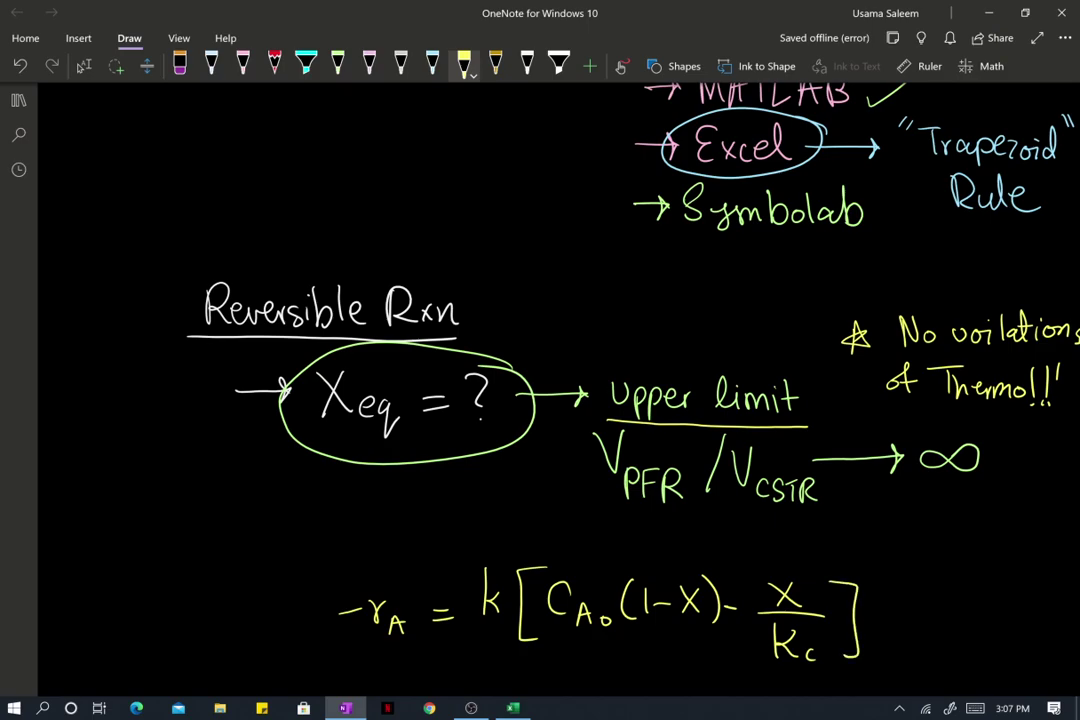
Write "@ equilibrium : -rA = 0" in pink below the rate law, and pick the white pen
scroll(540, 380, "down", 5)
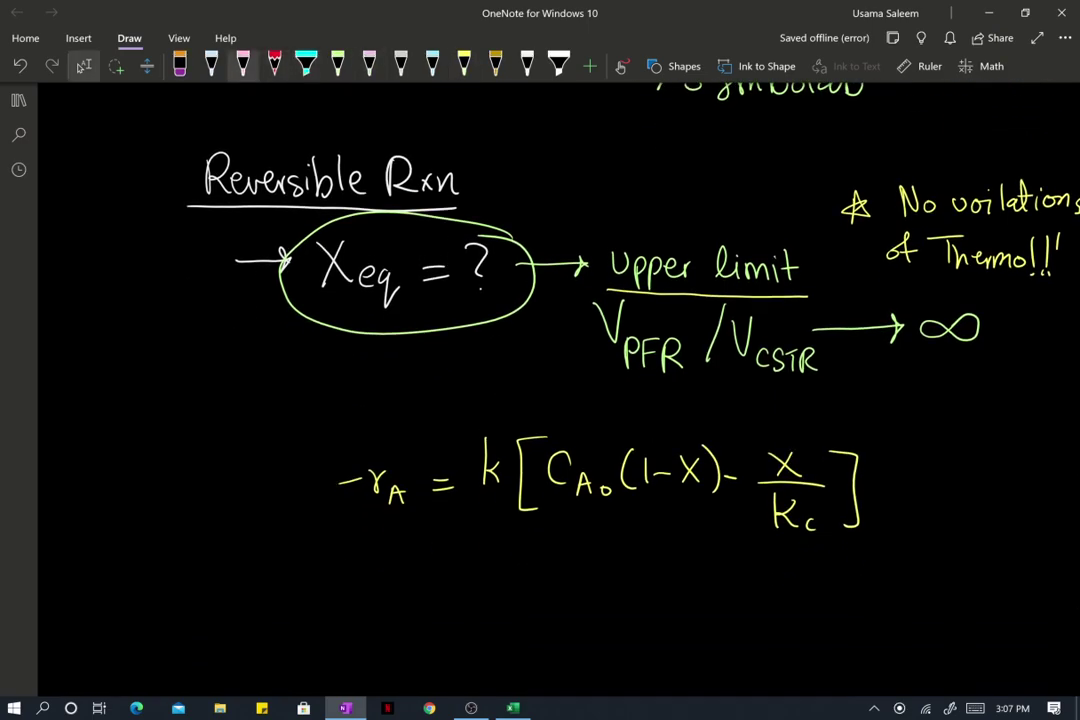
left_click(243, 66)
mouse_move(181, 584)
left_mouse_down()
mouse_move(184, 601)
mouse_move(190, 577)
mouse_move(246, 605)
mouse_move(333, 600)
left_mouse_up()
left_click(288, 588)
left_click_drag(335, 590, 383, 604)
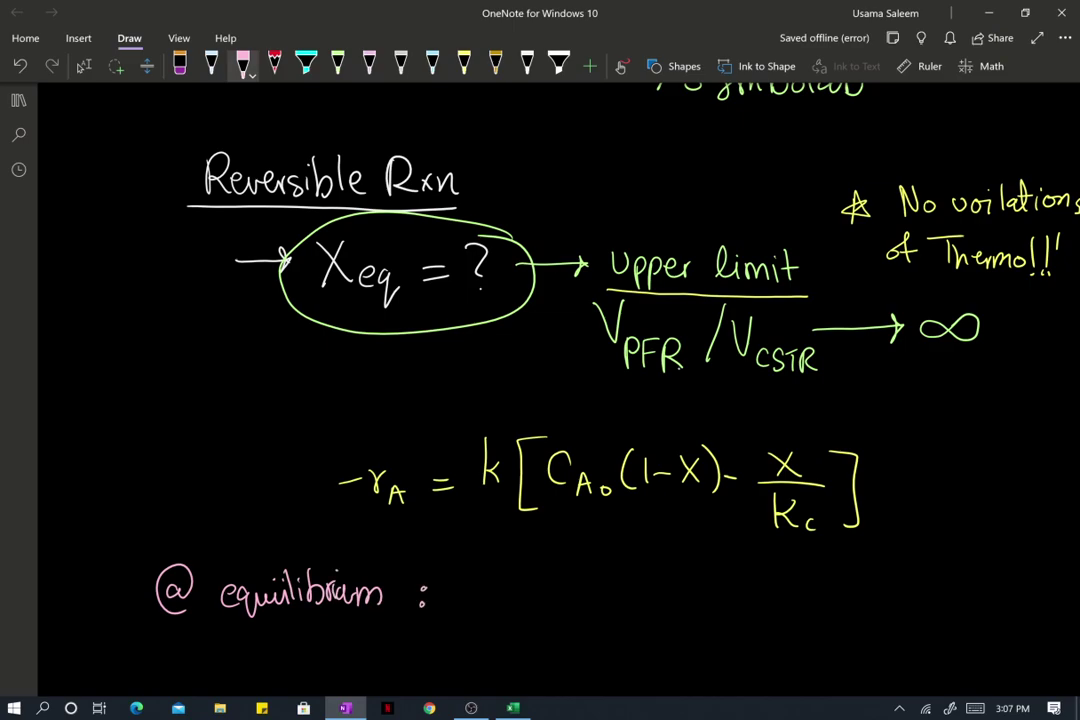
mouse_move(462, 585)
left_mouse_down()
mouse_move(481, 583)
mouse_move(506, 620)
left_mouse_up()
left_click_drag(492, 611, 503, 610)
left_click_drag(568, 584, 570, 587)
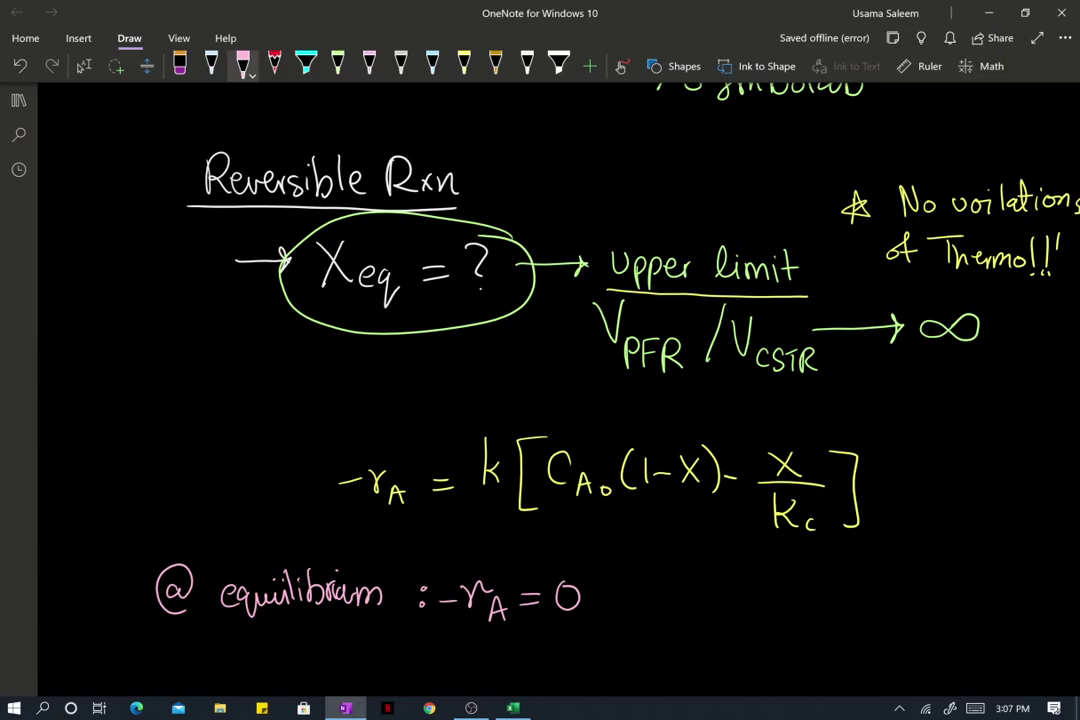
scroll(540, 380, "down", 3)
left_click(527, 62)
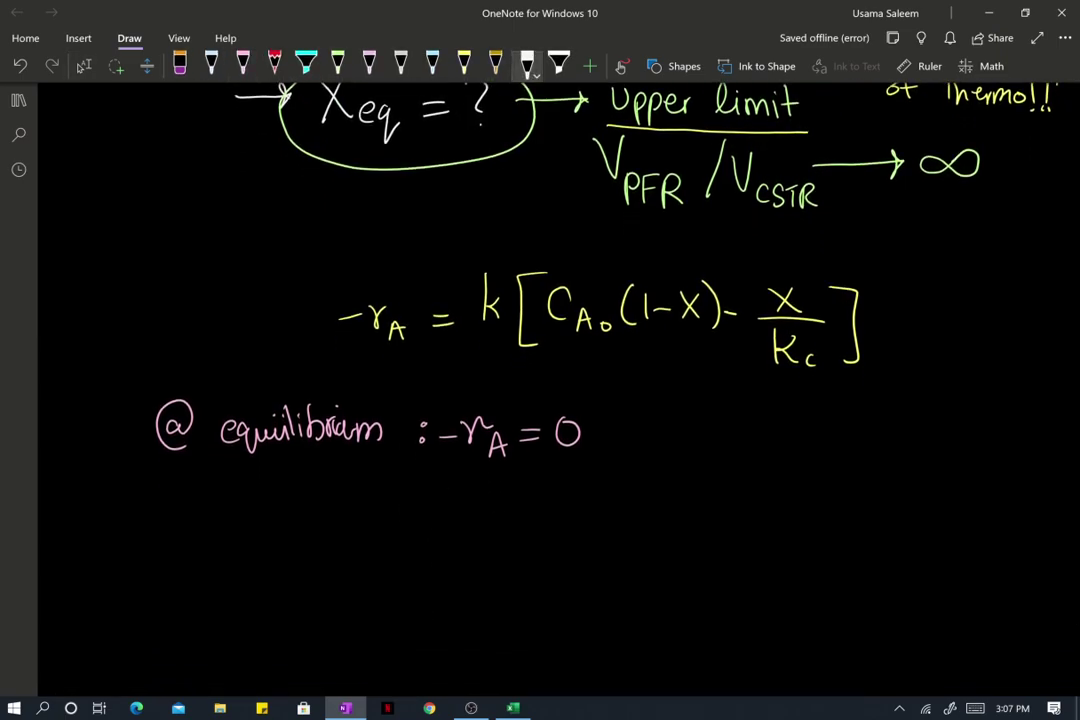
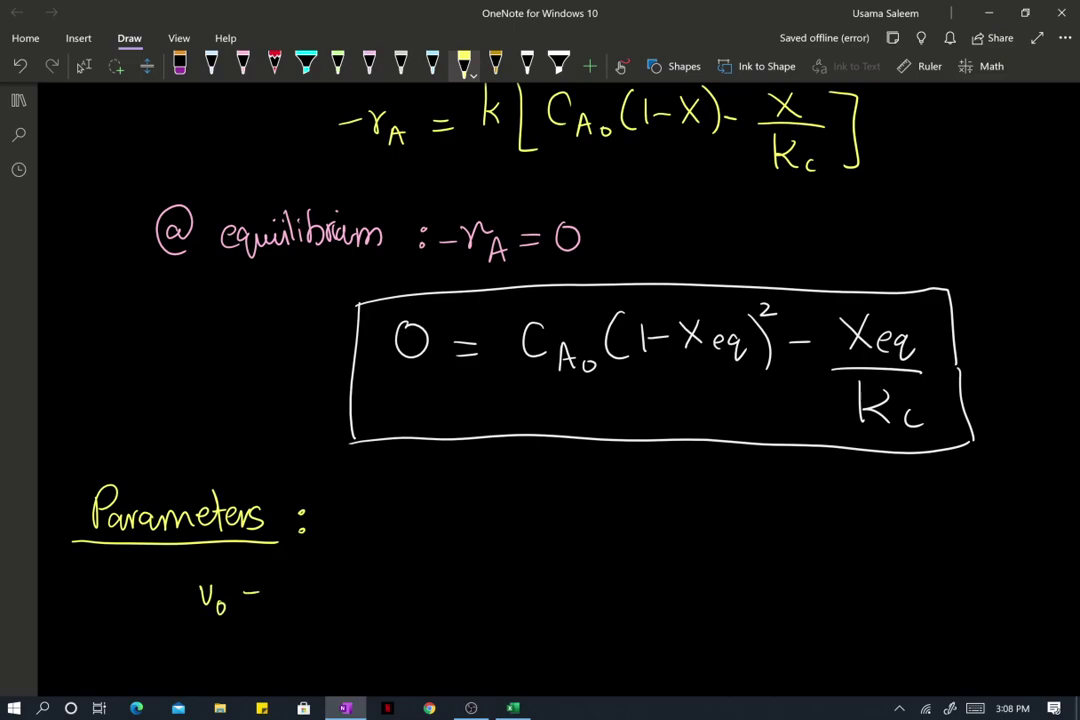
Write the parameters v0 = 2 m³/s and CA0 = 10 mol/m³ in yellow under "Parameters"
mouse_move(306, 594)
left_mouse_down()
mouse_move(334, 608)
mouse_move(338, 593)
left_mouse_up()
mouse_move(359, 585)
left_mouse_down()
mouse_move(352, 612)
mouse_move(364, 603)
left_mouse_up()
mouse_move(191, 628)
left_mouse_down()
mouse_move(189, 654)
mouse_move(214, 667)
mouse_move(223, 651)
left_mouse_up()
mouse_move(249, 647)
left_mouse_down()
mouse_move(299, 642)
mouse_move(347, 660)
mouse_move(355, 650)
left_mouse_up()
left_click_drag(369, 636, 376, 662)
left_click_drag(391, 648, 412, 662)
left_click_drag(411, 636, 411, 651)
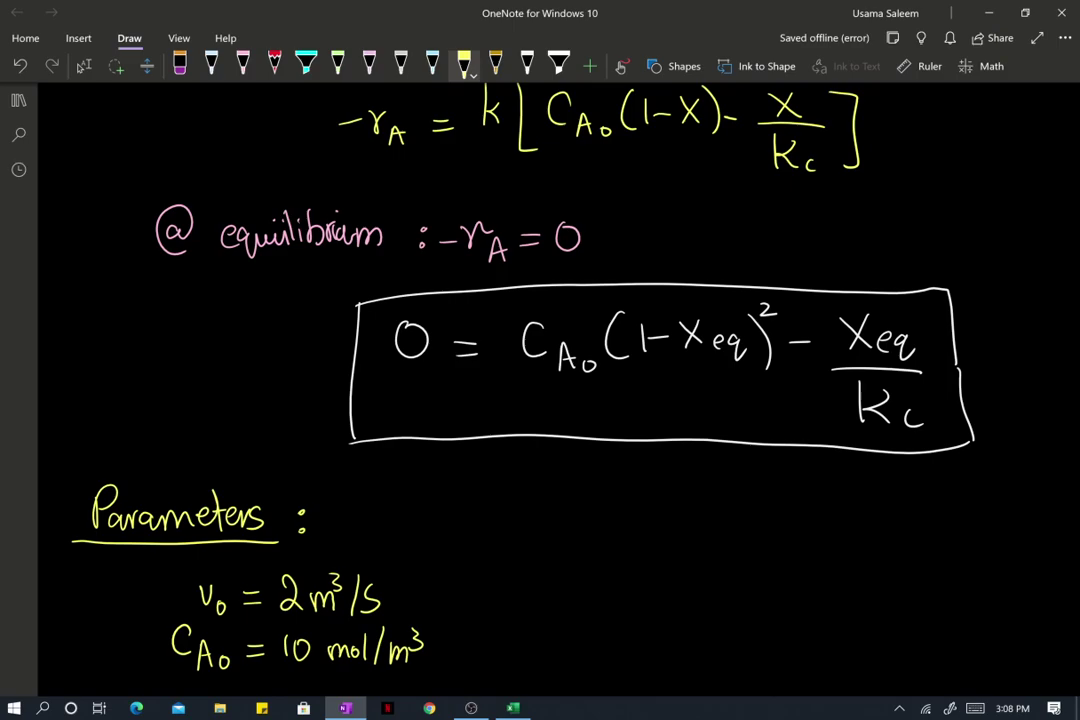
Add the rate constant k = 0.025 m³/(mol·s) in yellow below CA0
scroll(540, 380, "down", 2)
left_click_drag(180, 590, 181, 621)
left_click_drag(189, 603, 190, 621)
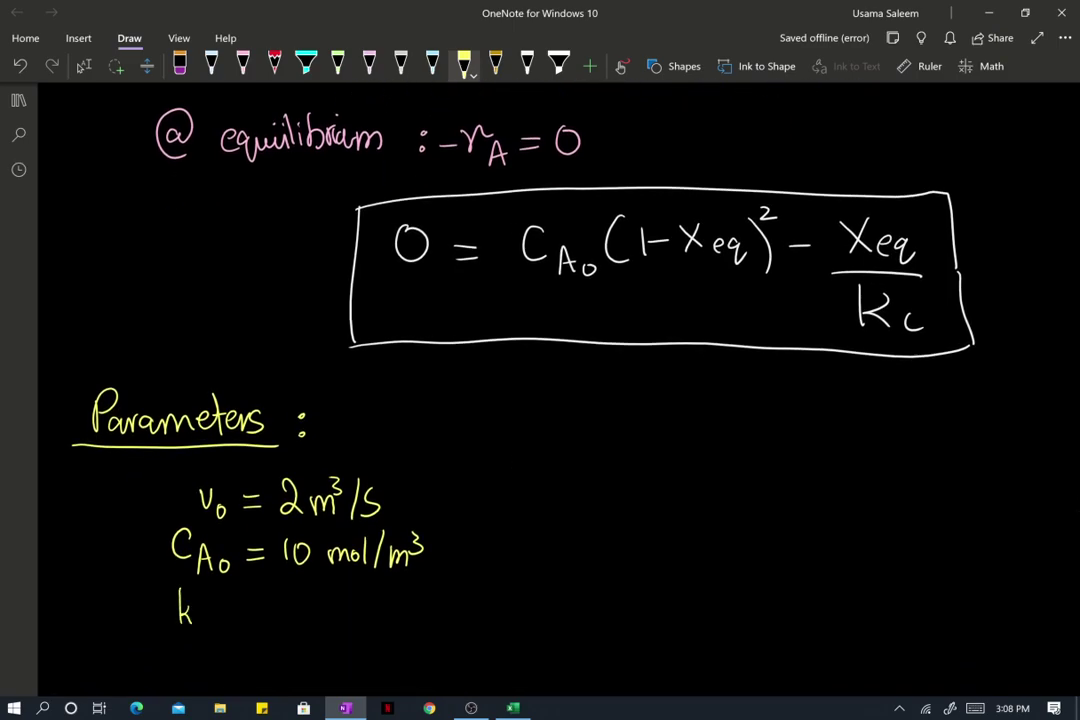
left_click_drag(272, 600, 291, 623)
left_click_drag(308, 600, 341, 627)
left_click_drag(345, 600, 428, 622)
left_click_drag(428, 593, 455, 626)
left_click_drag(386, 646, 402, 662)
left_click_drag(410, 651, 438, 665)
Add the equilibrium constant Kc = 2.25 m³/mol in yellow below k
scroll(540, 380, "down", 1)
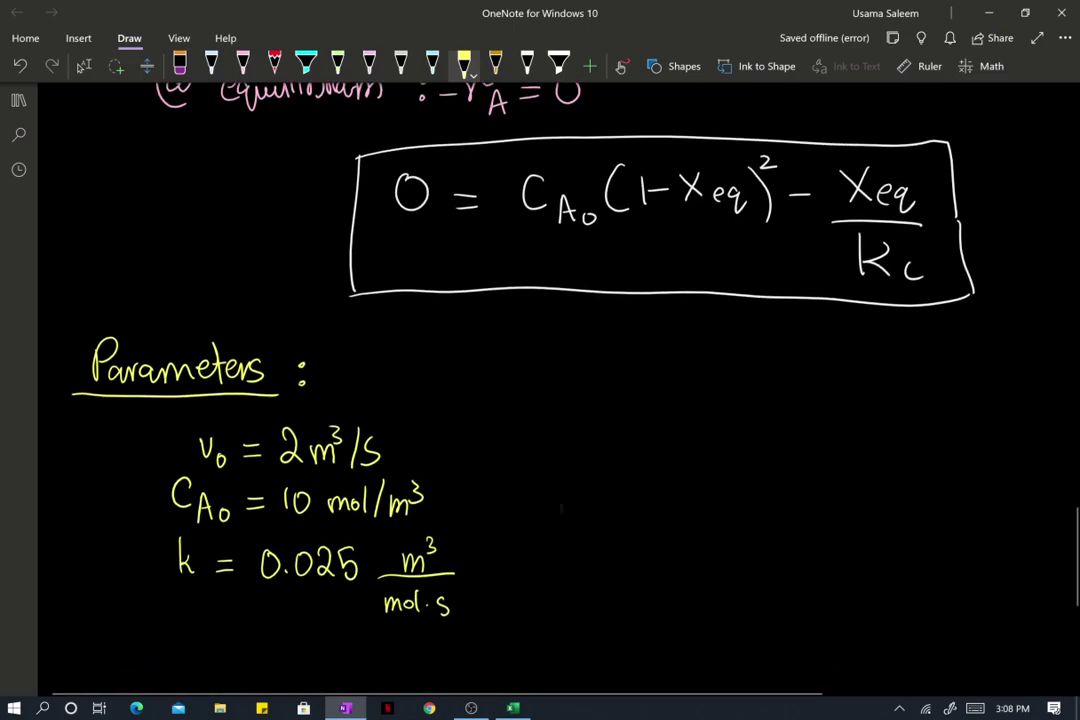
mouse_move(178, 632)
left_mouse_down()
mouse_move(177, 669)
mouse_move(199, 669)
left_mouse_up()
left_click_drag(213, 660, 211, 675)
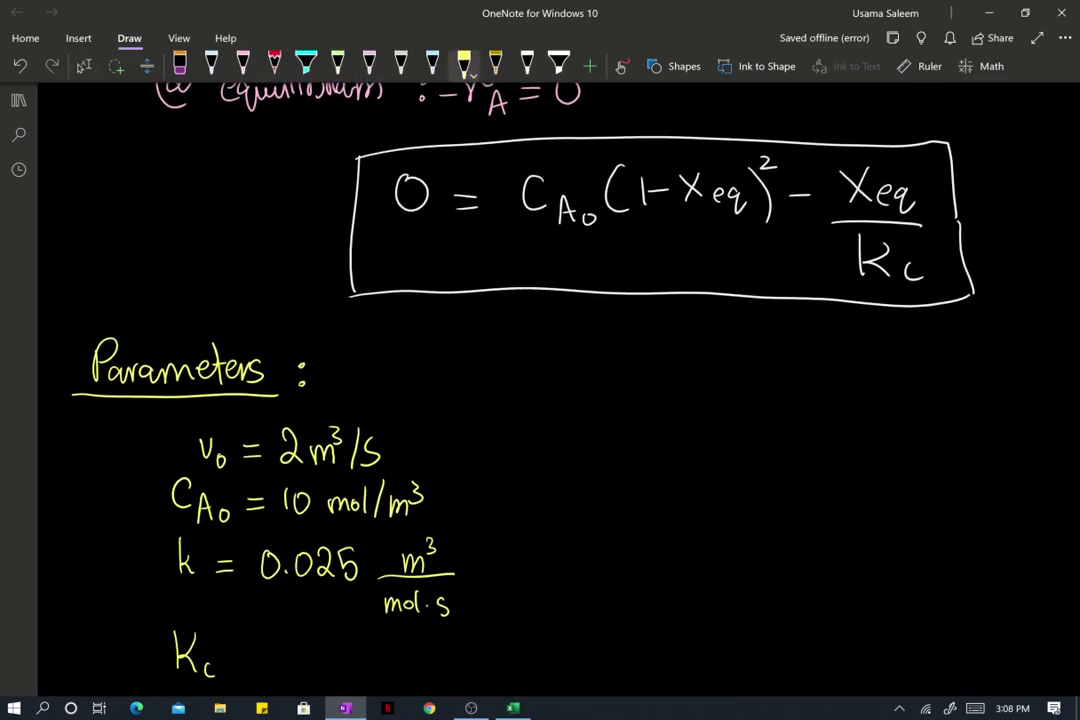
mouse_move(282, 643)
left_mouse_down()
mouse_move(322, 651)
mouse_move(350, 666)
left_mouse_up()
left_click(309, 661)
scroll(540, 380, "down", 1)
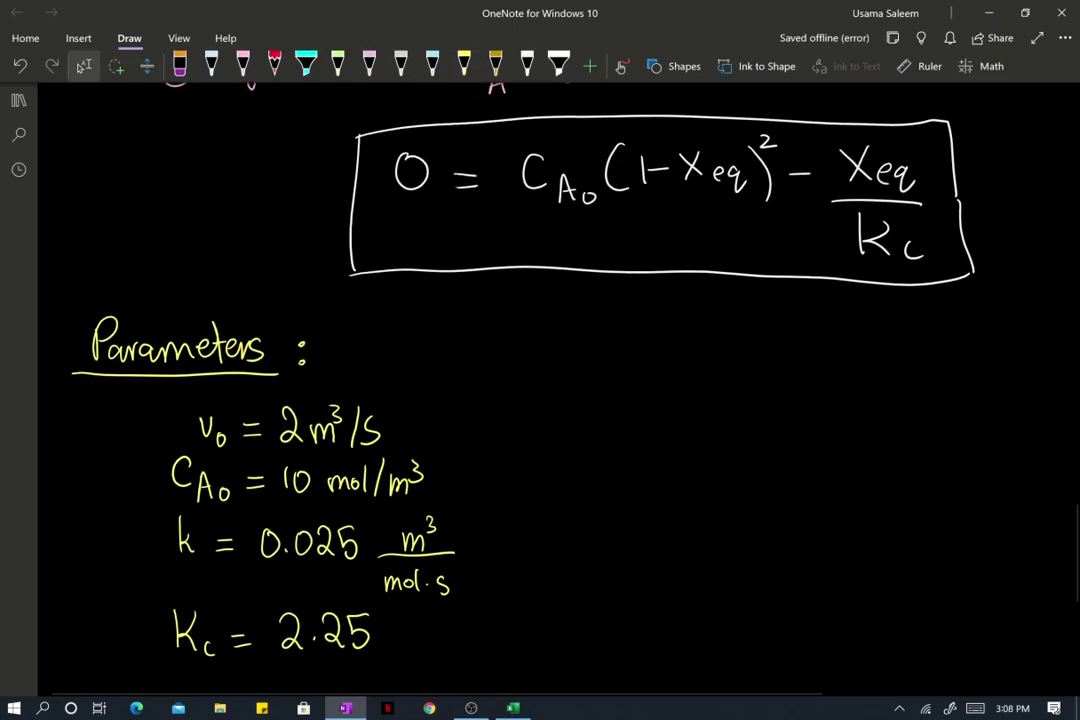
mouse_move(420, 636)
left_mouse_down()
mouse_move(452, 621)
mouse_move(404, 646)
mouse_move(474, 645)
left_mouse_up()
mouse_move(419, 672)
left_mouse_down()
mouse_move(428, 660)
mouse_move(438, 673)
left_mouse_up()
left_click_drag(446, 664, 454, 680)
Draw a white downward arrow from the boxed equilibrium equation to the empty space beneath it
scroll(555, 400, "up", 2)
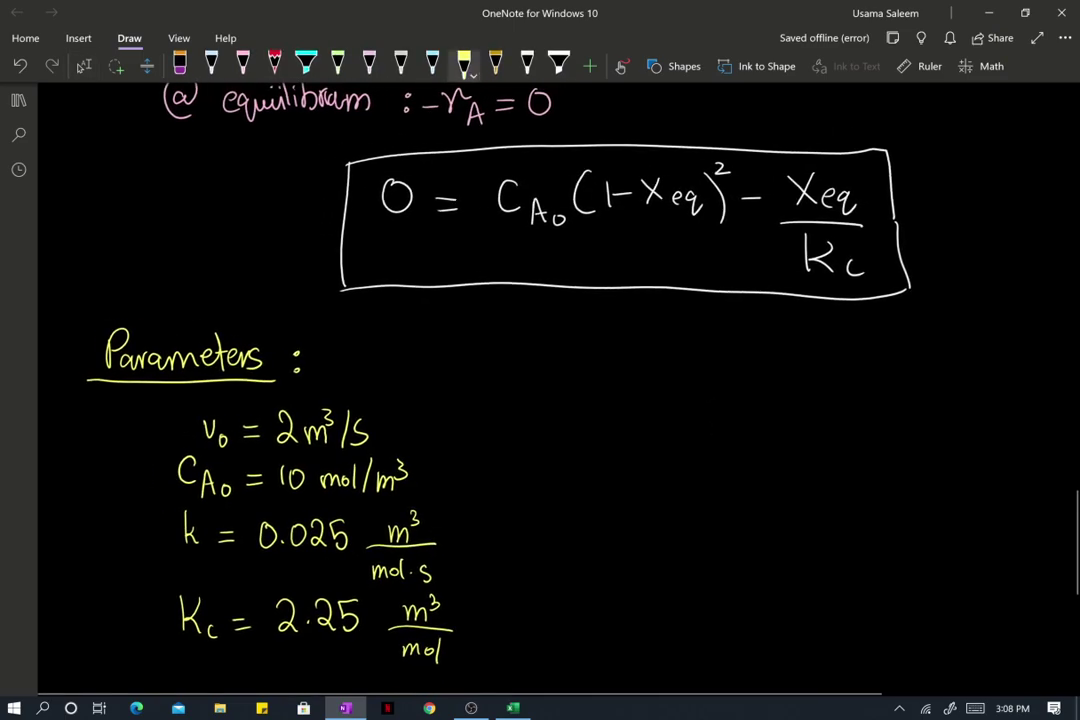
left_click(527, 62)
left_click_drag(682, 300, 682, 378)
left_click_drag(667, 360, 693, 357)
Write the substituted equation 0 = 10(1 − Xeq)² − Xeq/2.25 in white below the arrow
left_click_drag(589, 436, 586, 438)
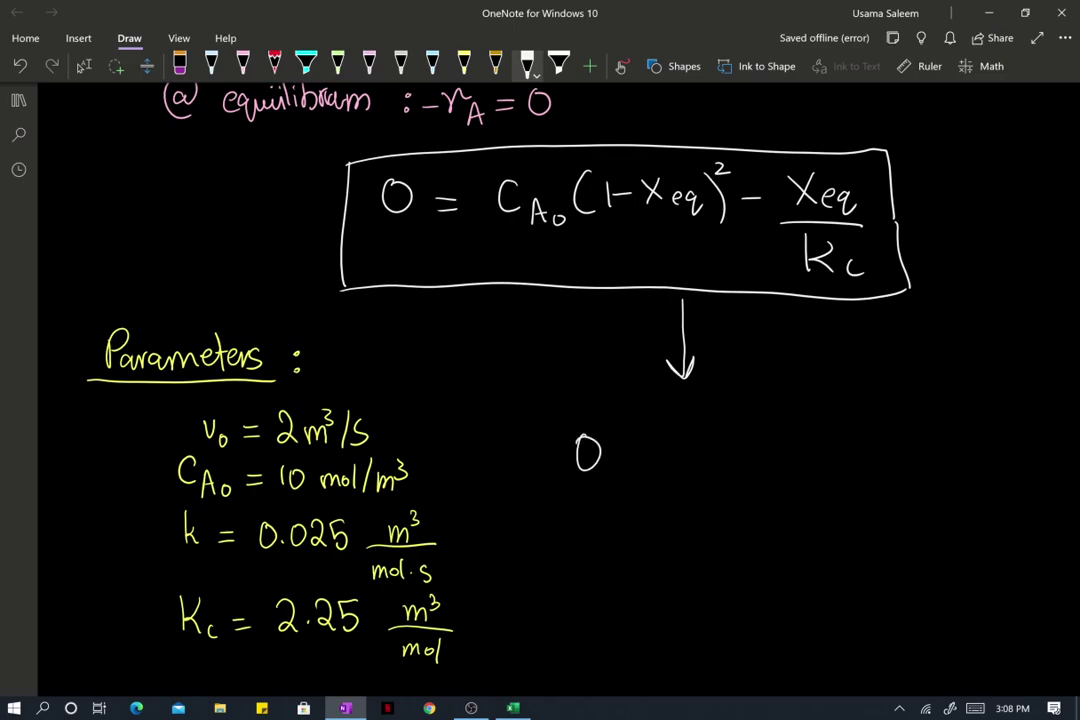
mouse_move(685, 446)
left_mouse_down()
mouse_move(684, 471)
mouse_move(703, 448)
mouse_move(738, 480)
left_mouse_up()
left_click_drag(755, 452, 772, 466)
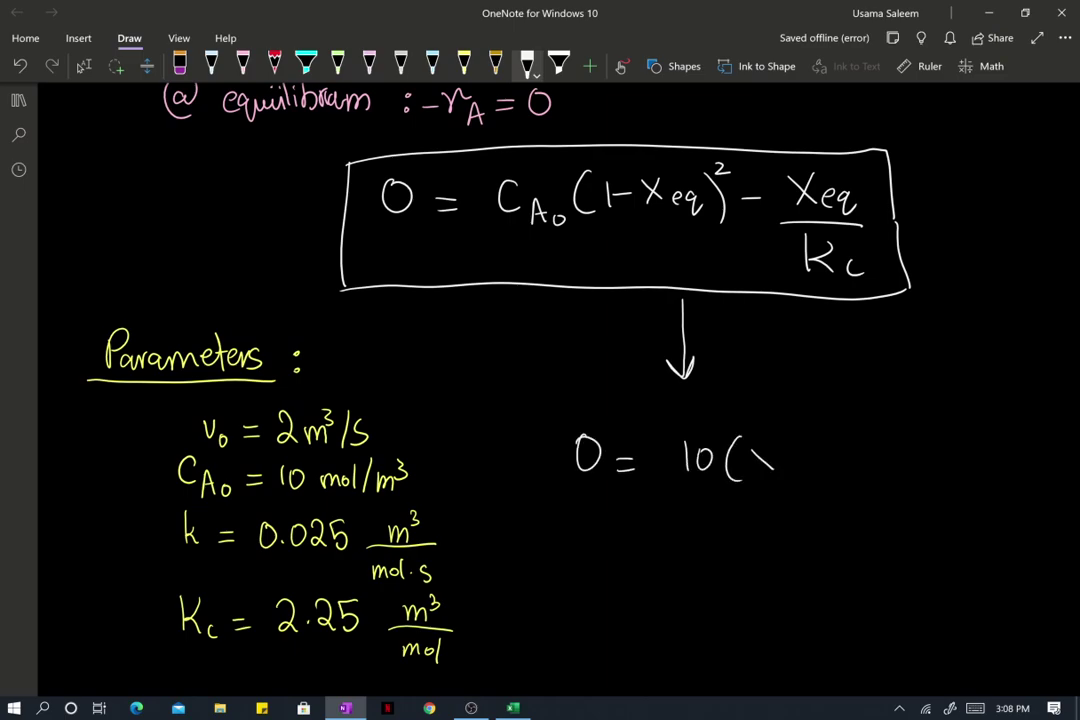
key("ctrl+z")
left_click_drag(763, 448, 762, 478)
left_click_drag(774, 463, 821, 476)
mouse_move(820, 452)
left_mouse_down()
mouse_move(801, 476)
mouse_move(856, 485)
left_mouse_up()
mouse_move(866, 446)
left_mouse_down()
mouse_move(870, 482)
mouse_move(884, 456)
mouse_move(958, 479)
left_mouse_up()
mouse_move(957, 452)
left_mouse_down()
mouse_move(937, 480)
mouse_move(992, 484)
left_mouse_up()
left_click_drag(926, 497, 1006, 496)
mouse_move(942, 522)
left_mouse_down()
mouse_move(962, 544)
mouse_move(1000, 541)
left_mouse_up()
left_click(969, 536)
mouse_move(1005, 519)
left_mouse_down()
mouse_move(1018, 519)
mouse_move(1006, 548)
left_mouse_up()
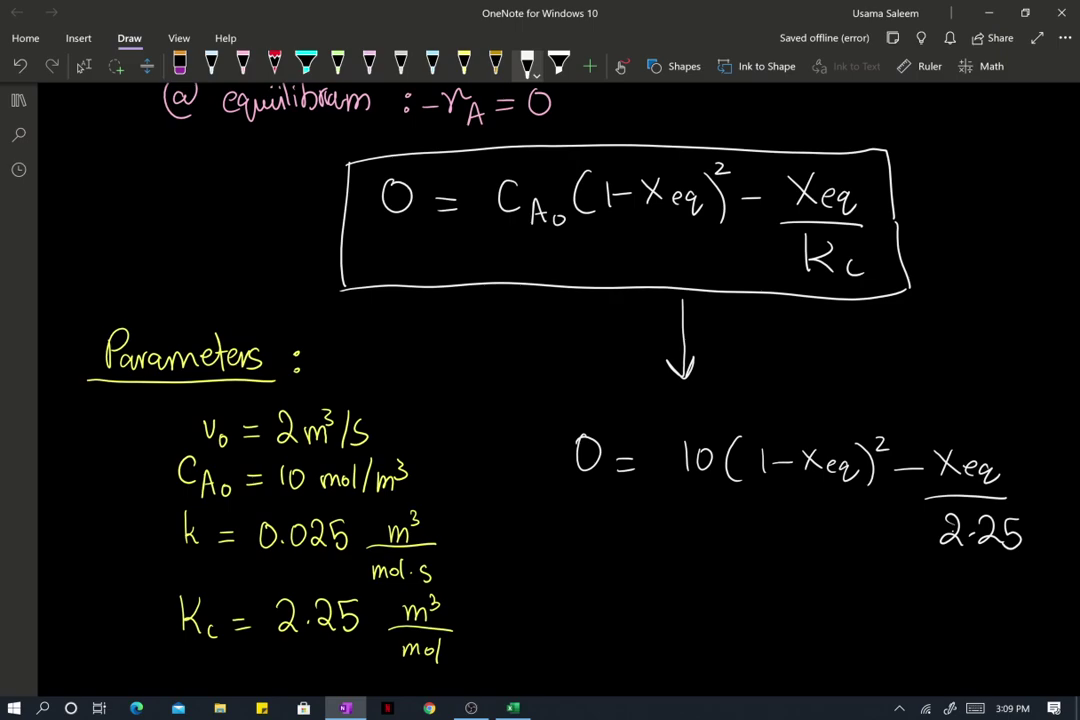
Write the result Xeq = 0.81 in white beneath the substituted equation
left_click_drag(687, 598, 716, 642)
mouse_move(715, 599)
left_mouse_down()
mouse_move(717, 639)
mouse_move(692, 640)
mouse_move(742, 639)
mouse_move(751, 627)
mouse_move(754, 663)
mouse_move(807, 632)
mouse_move(805, 645)
mouse_move(833, 616)
mouse_move(908, 648)
left_mouse_up()
left_click(862, 646)
Box the result Xeq = 0.81 in yellow and draw a curved yellow arrow to it from the equation above
left_click(464, 64)
mouse_move(660, 588)
left_mouse_down()
mouse_move(660, 678)
mouse_move(860, 582)
mouse_move(930, 665)
left_mouse_up()
left_click_drag(670, 676, 885, 674)
mouse_move(590, 515)
left_mouse_down()
mouse_move(530, 560)
mouse_move(598, 604)
left_mouse_up()
left_click_drag(585, 592, 588, 612)
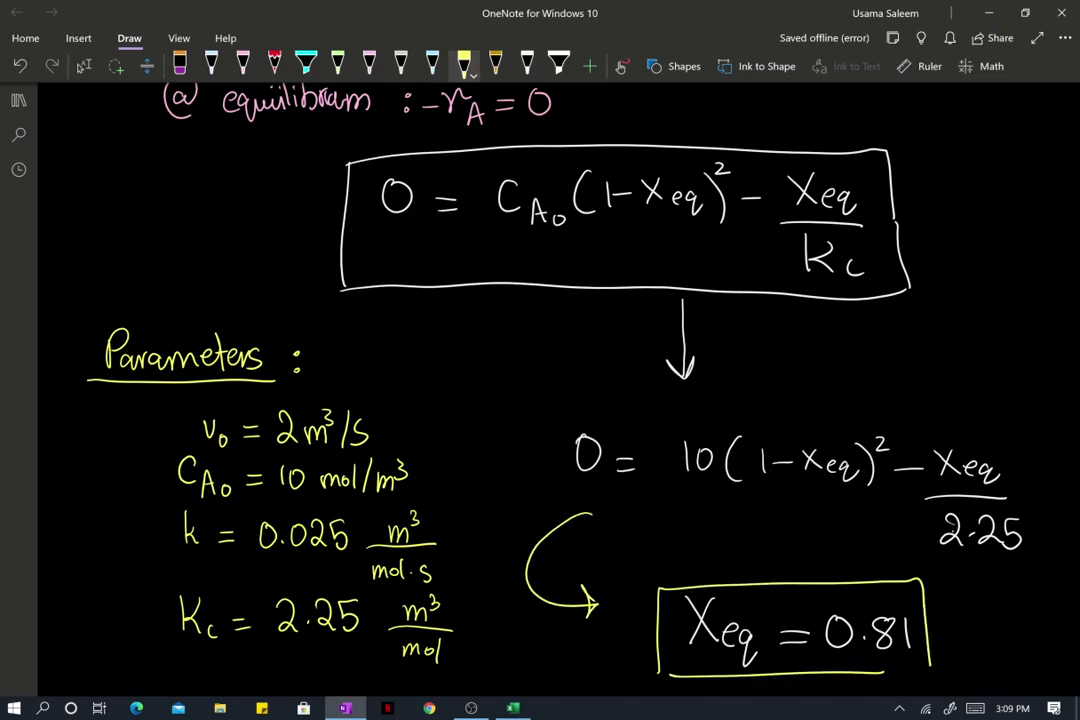
left_click_drag(889, 675, 926, 672)
Write the underlined heading "Isothermal Operation" in green below the parameter list
scroll(620, 380, "down", 2)
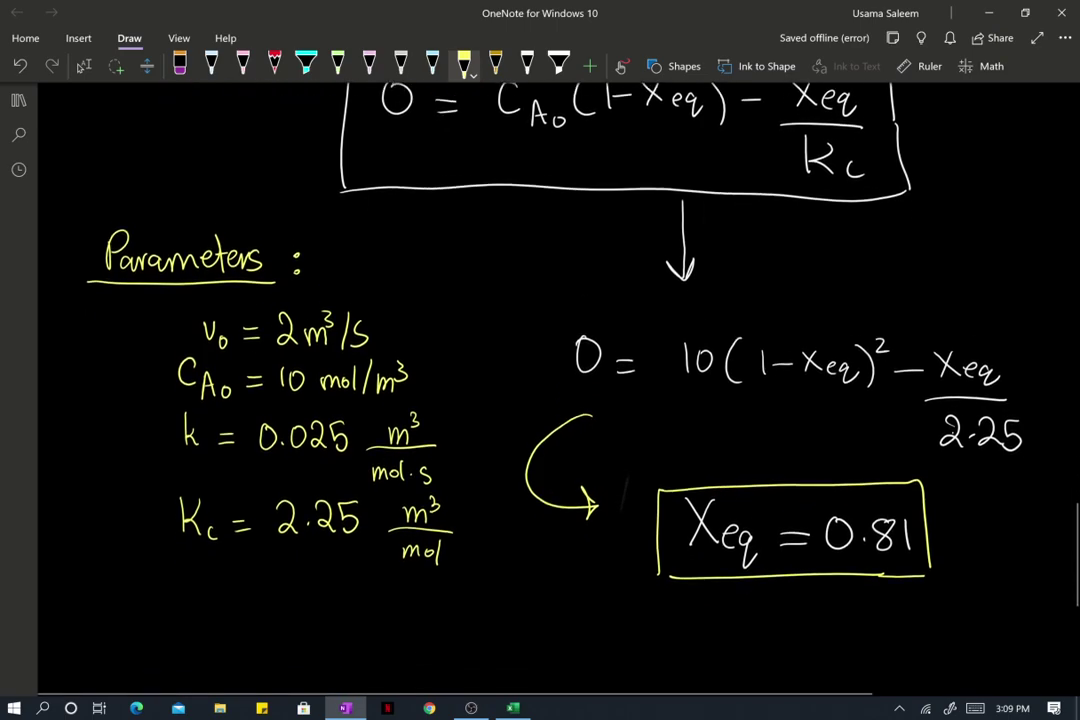
left_click(84, 66)
scroll(620, 380, "down", 2)
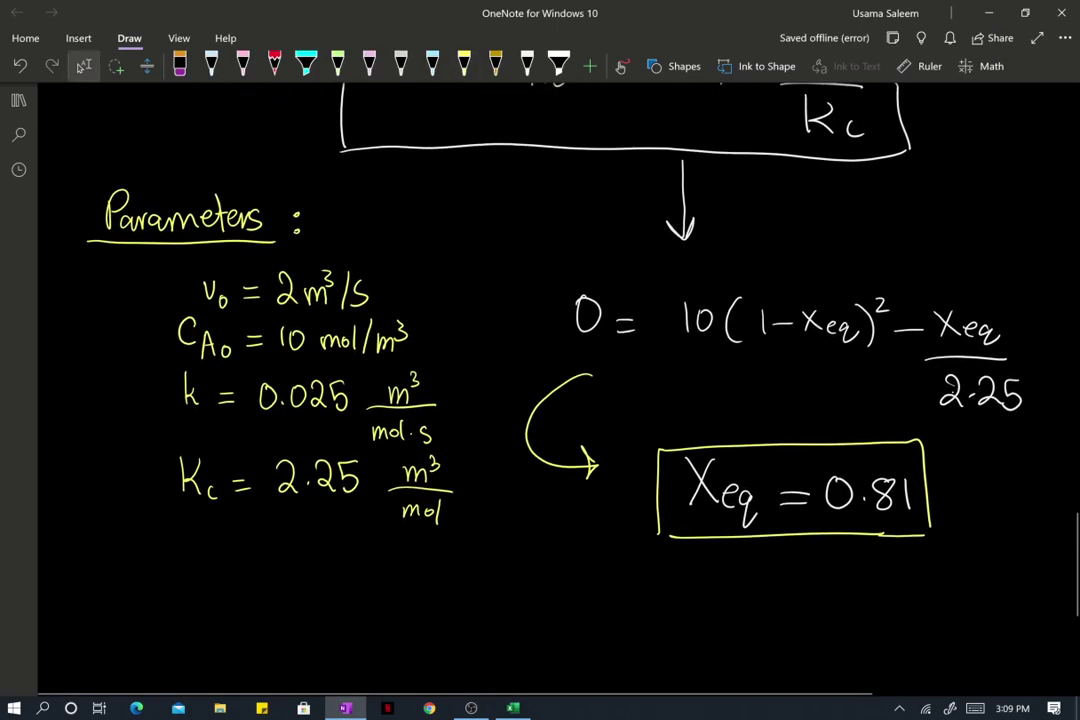
left_click(338, 66)
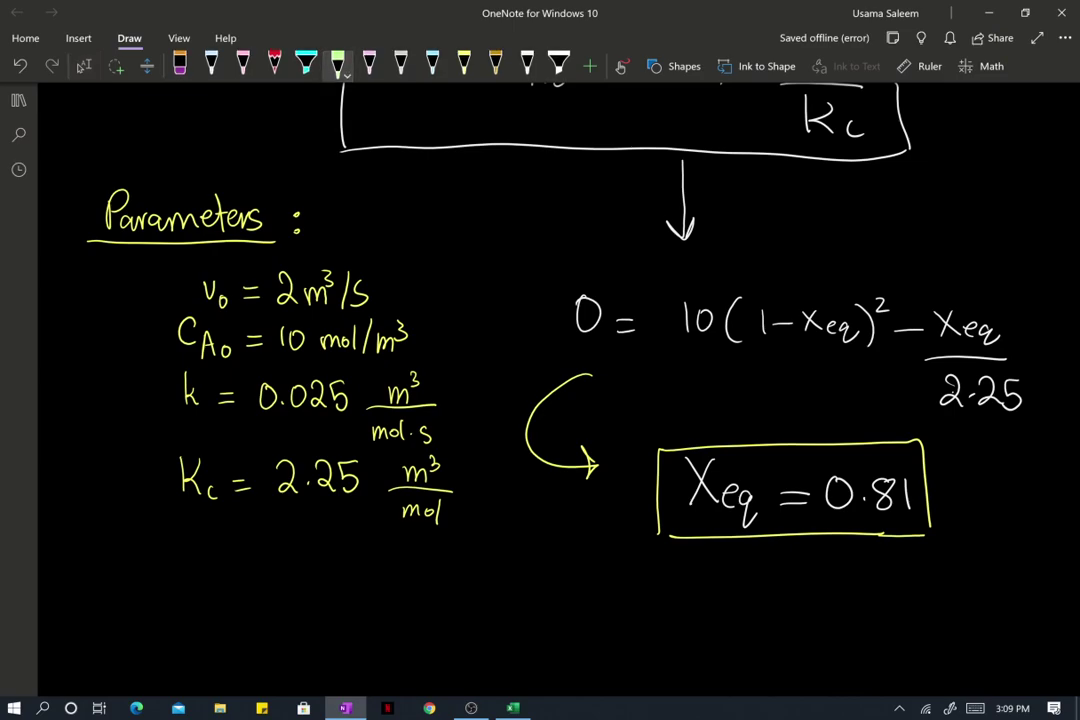
mouse_move(180, 568)
left_mouse_down()
mouse_move(180, 615)
mouse_move(183, 569)
left_mouse_up()
mouse_move(176, 618)
left_mouse_down()
mouse_move(197, 568)
mouse_move(190, 618)
mouse_move(214, 596)
left_mouse_up()
mouse_move(231, 575)
left_mouse_down()
mouse_move(233, 613)
mouse_move(242, 585)
left_mouse_up()
mouse_move(243, 570)
left_mouse_down()
mouse_move(252, 615)
mouse_move(266, 599)
mouse_move(279, 609)
mouse_move(314, 612)
left_mouse_up()
left_click_drag(314, 600, 337, 610)
left_click_drag(339, 572, 342, 612)
mouse_move(390, 578)
left_mouse_down()
mouse_move(413, 636)
mouse_move(414, 612)
left_mouse_up()
mouse_move(432, 603)
left_mouse_down()
mouse_move(462, 596)
mouse_move(480, 612)
left_mouse_up()
mouse_move(488, 582)
left_mouse_down()
mouse_move(490, 612)
mouse_move(496, 594)
left_mouse_up()
mouse_move(502, 598)
left_mouse_down()
mouse_move(503, 612)
mouse_move(514, 602)
left_mouse_up()
left_click_drag(522, 600, 556, 612)
left_click_drag(157, 635, 572, 631)
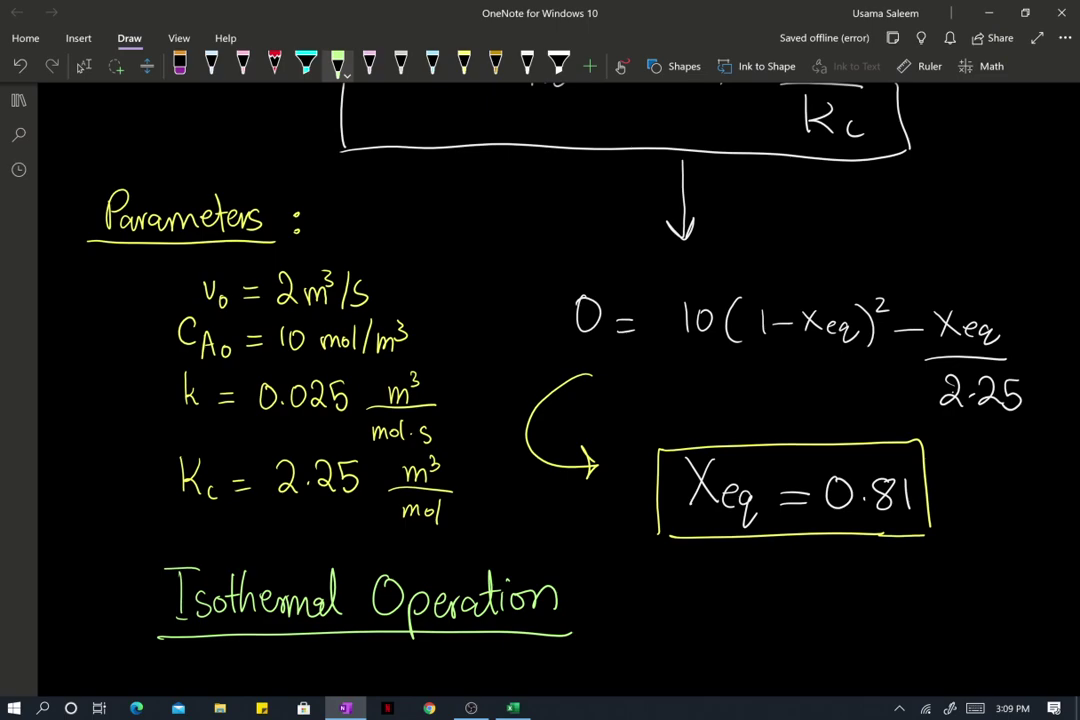
Switch to the reactor workbook in Excel and enter v0 = 2, CA0 = 10, k = 0.025 and Kc = 2.25 in A3:D3
left_click(84, 66)
key("alt+Tab")
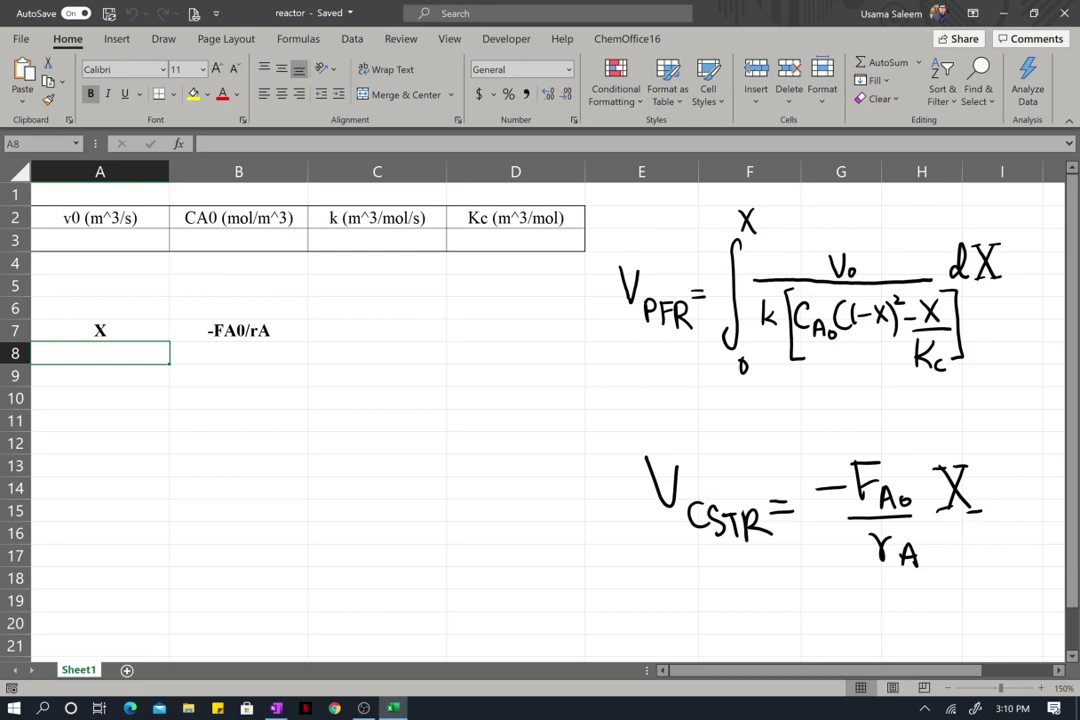
left_click(79, 246)
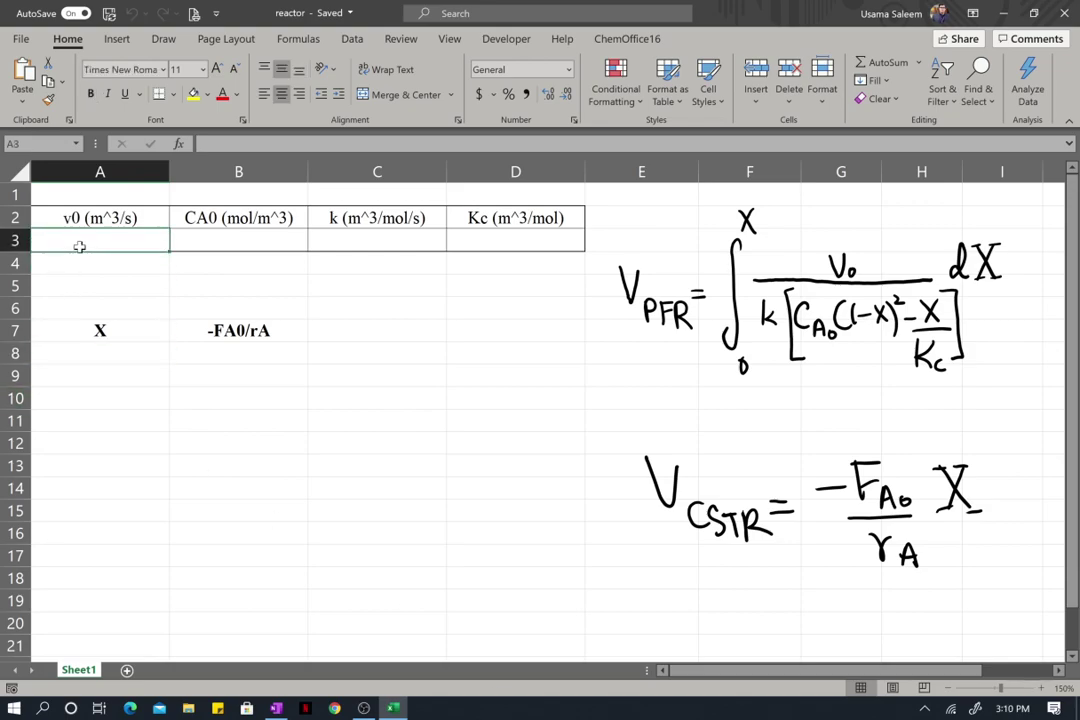
type("2")
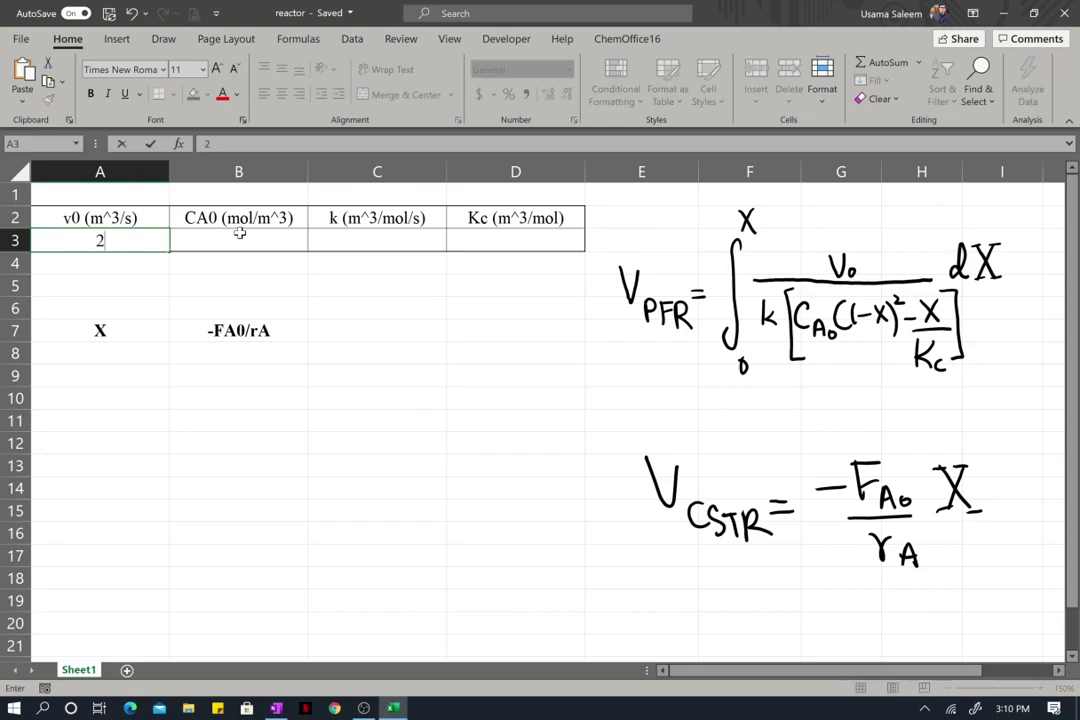
left_click(240, 232)
type("10")
key("Tab")
type("0.025")
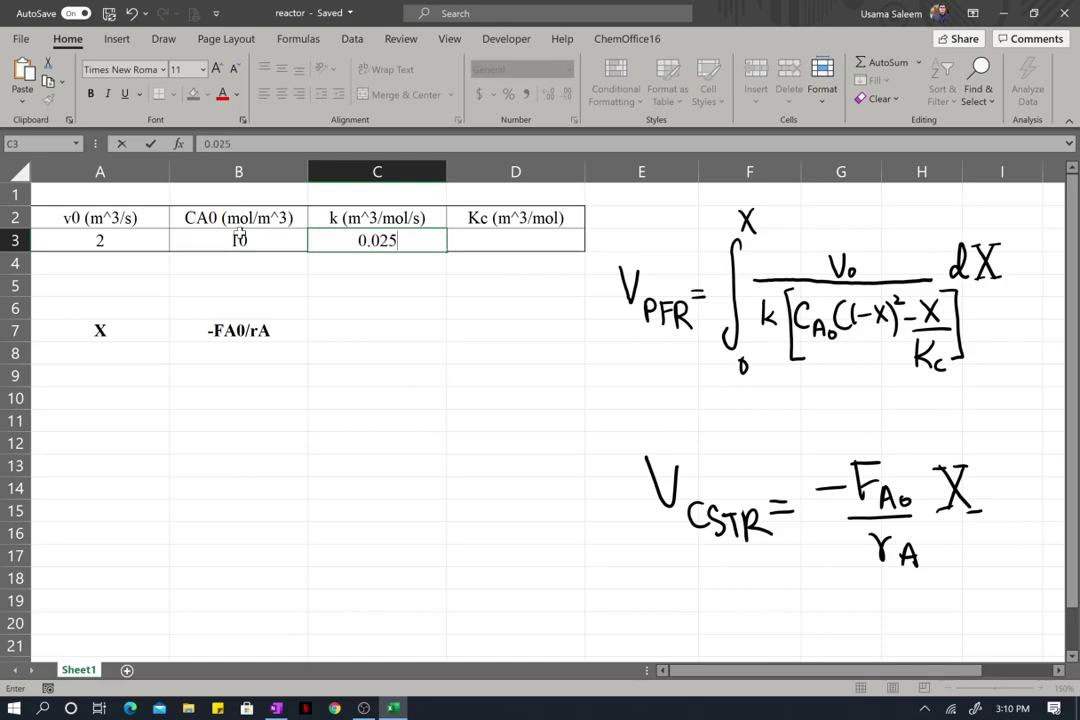
key("Tab")
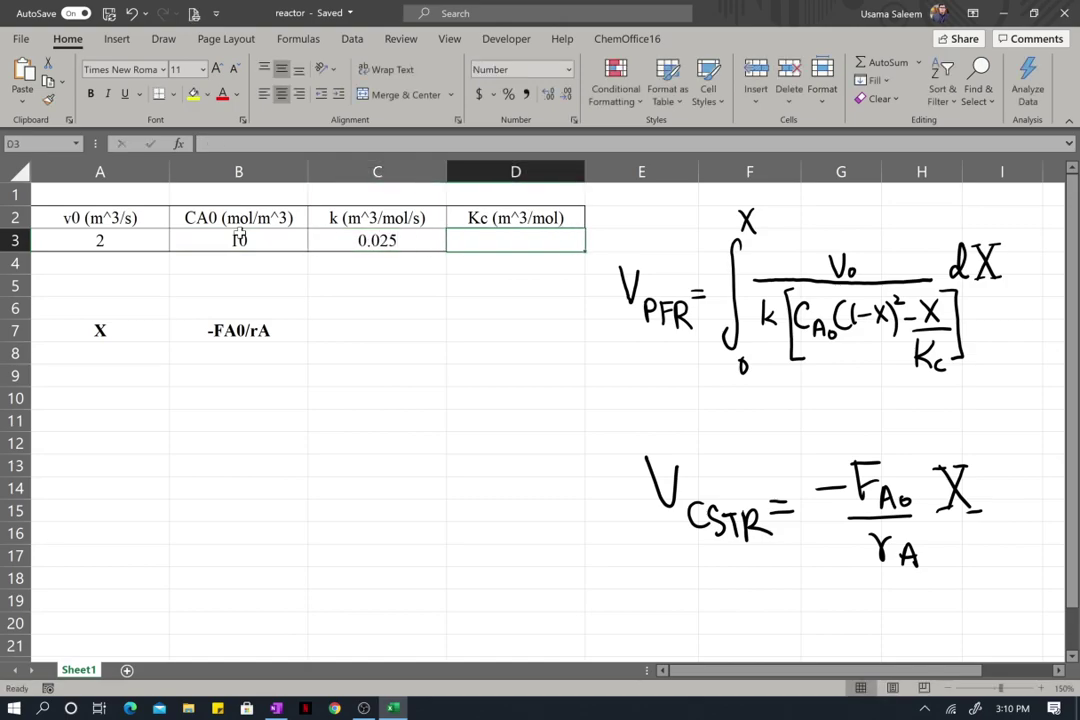
type("2.2")
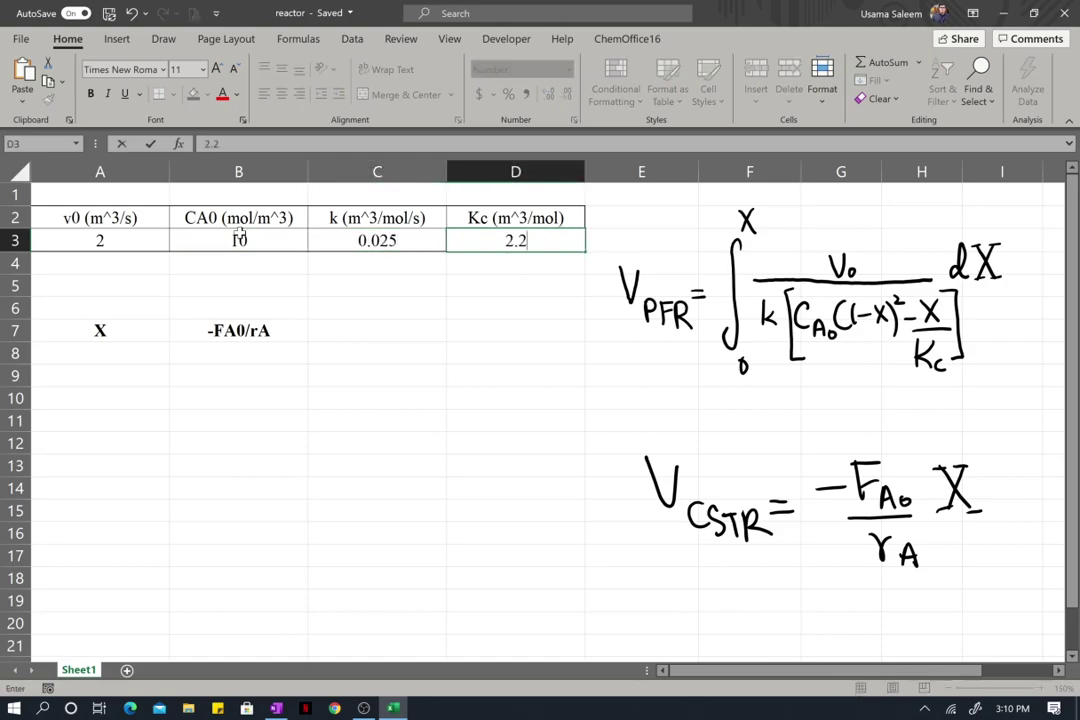
type("5")
key("Return")
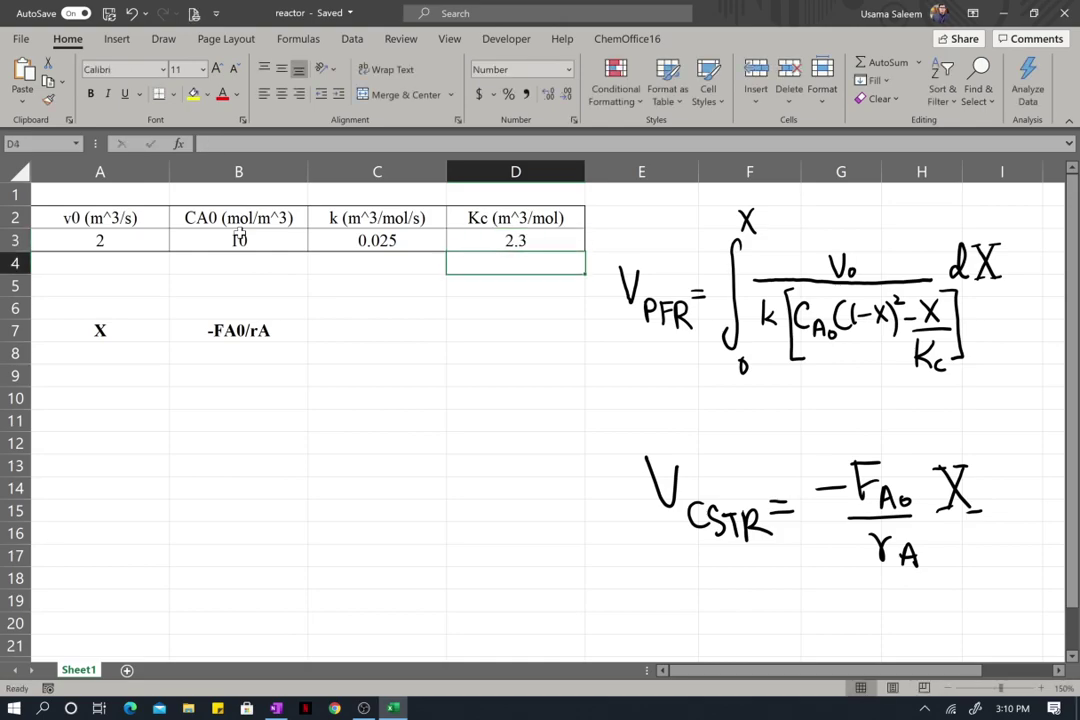
Format column D as numbers with 2 decimal places
left_click(539, 236)
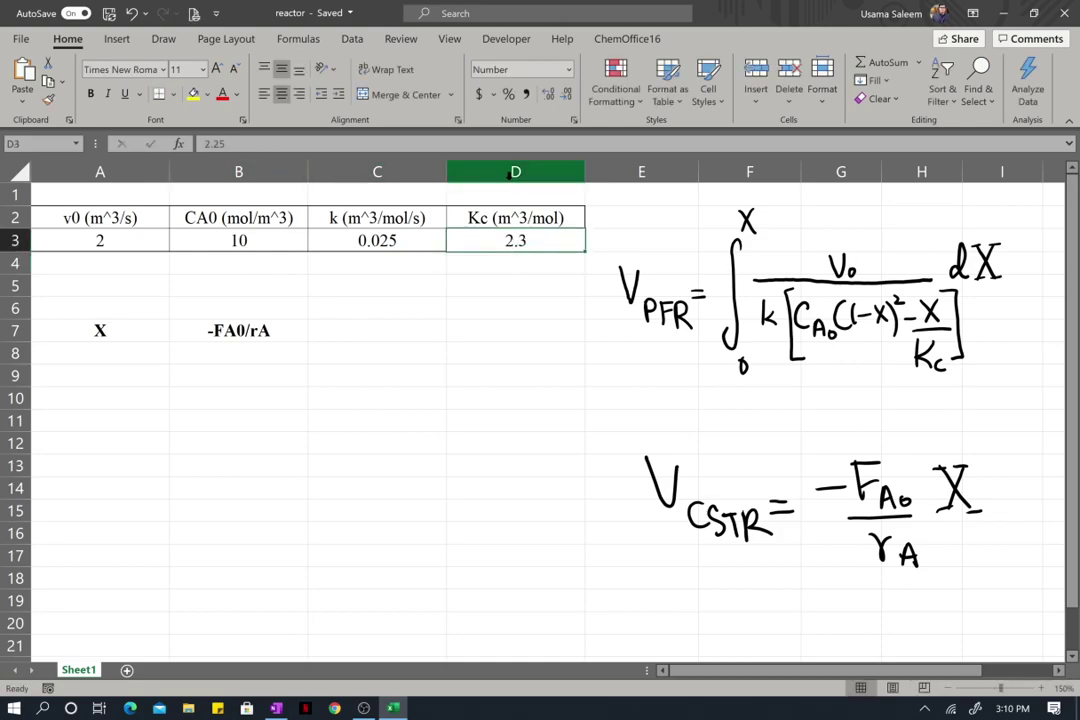
right_click(509, 176)
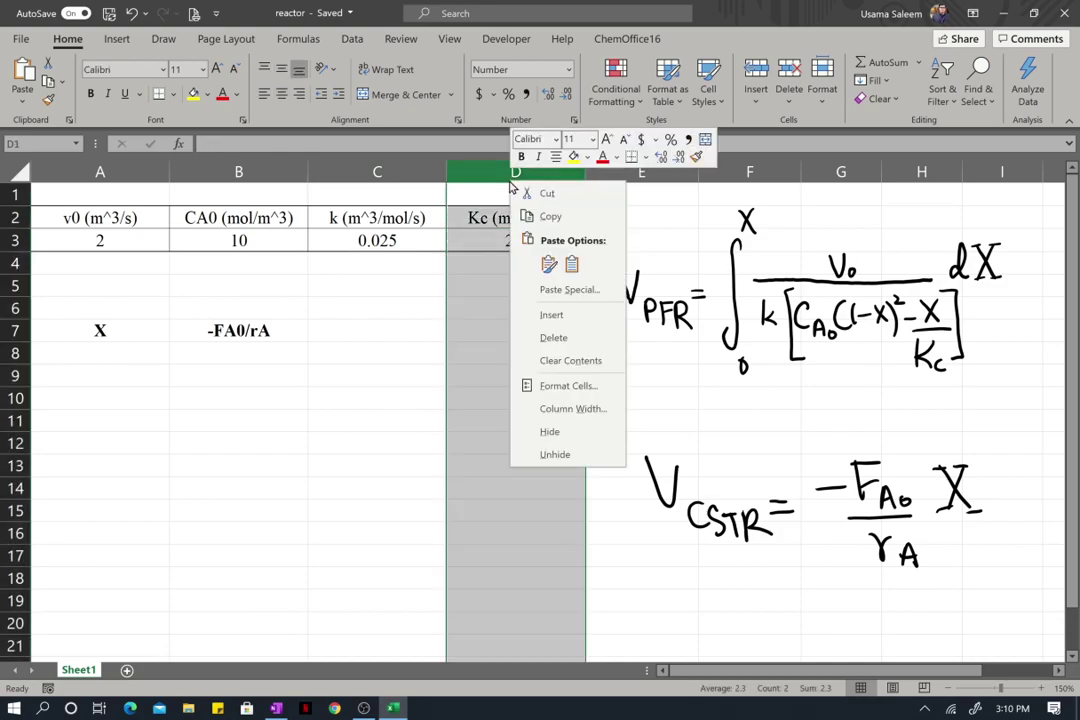
left_click(563, 383)
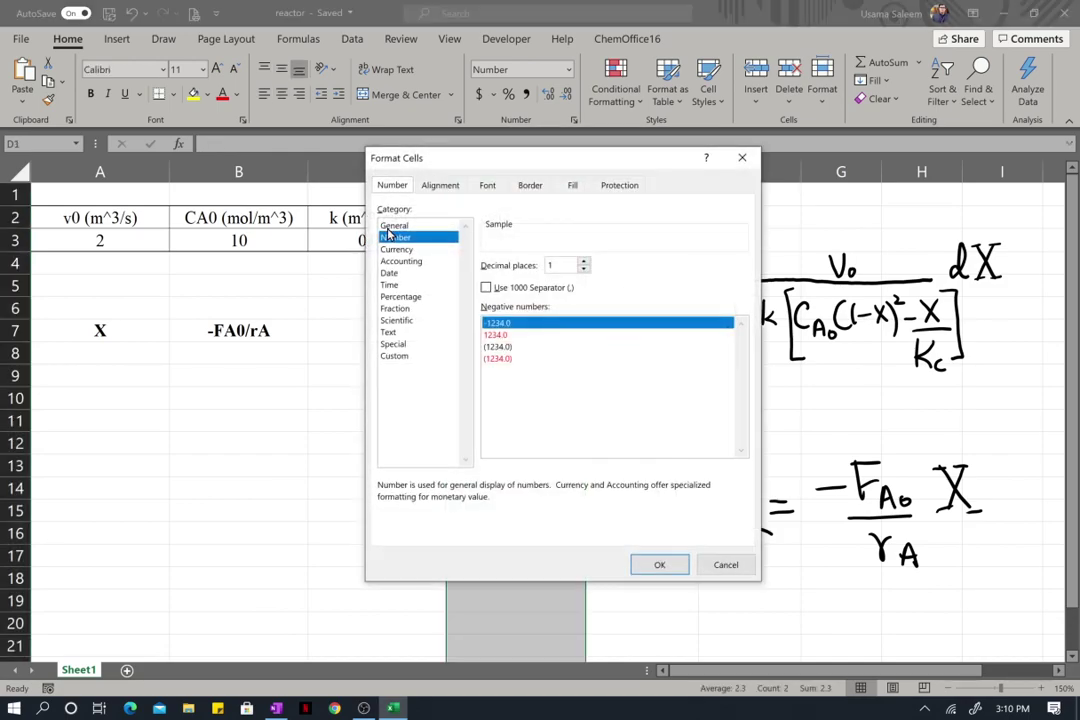
left_click(584, 260)
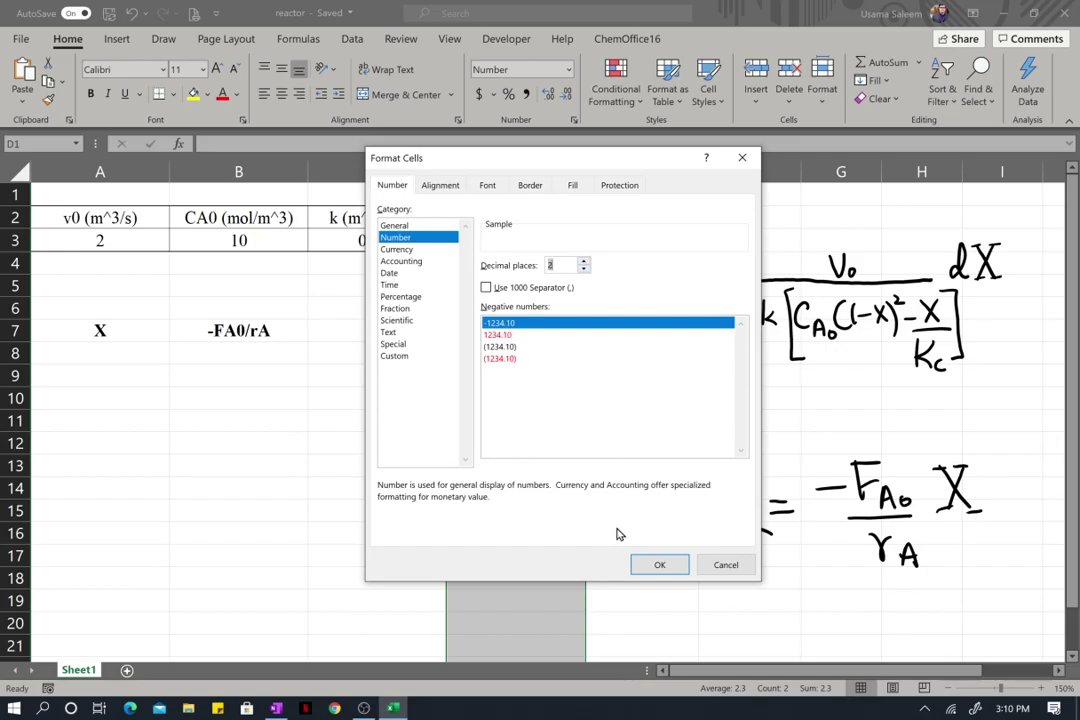
left_click(645, 565)
Dismiss the warning about the file-saving problem
left_click(105, 350)
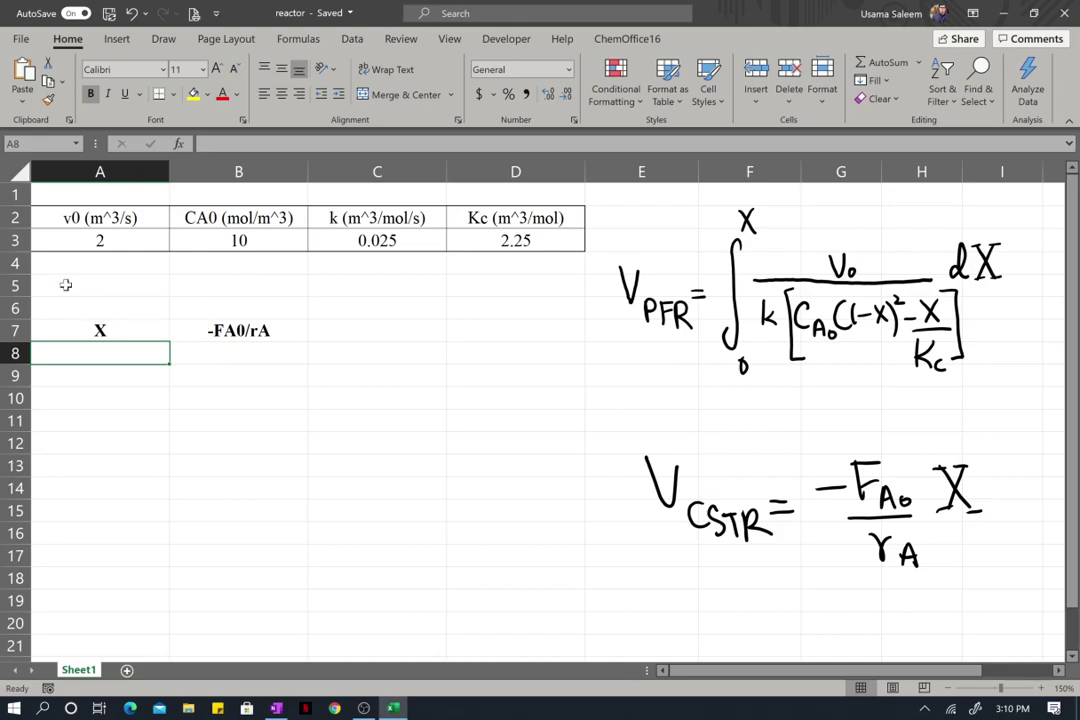
left_click(83, 331)
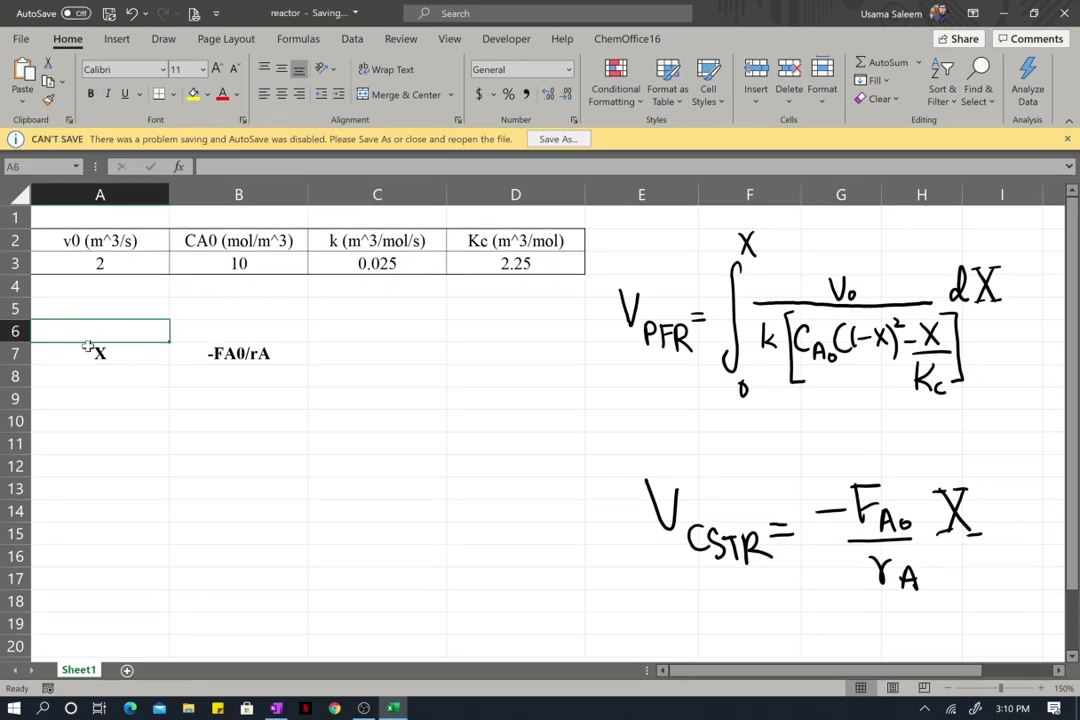
left_click(87, 352)
scroll(490, 250, "down", 1)
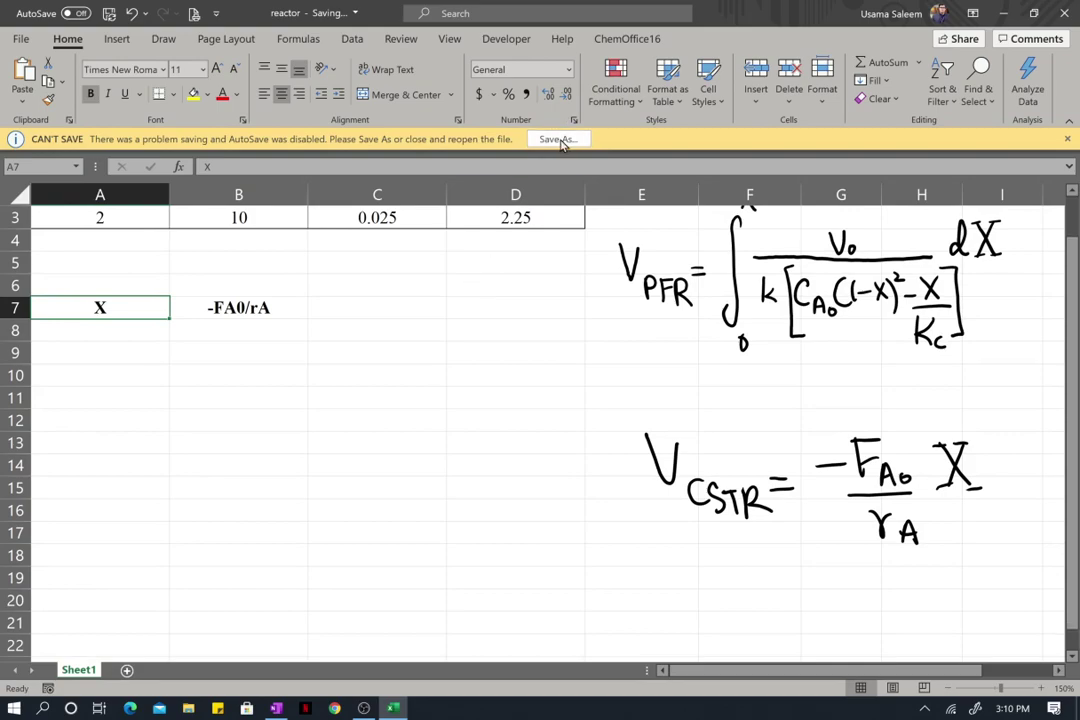
left_click(1070, 141)
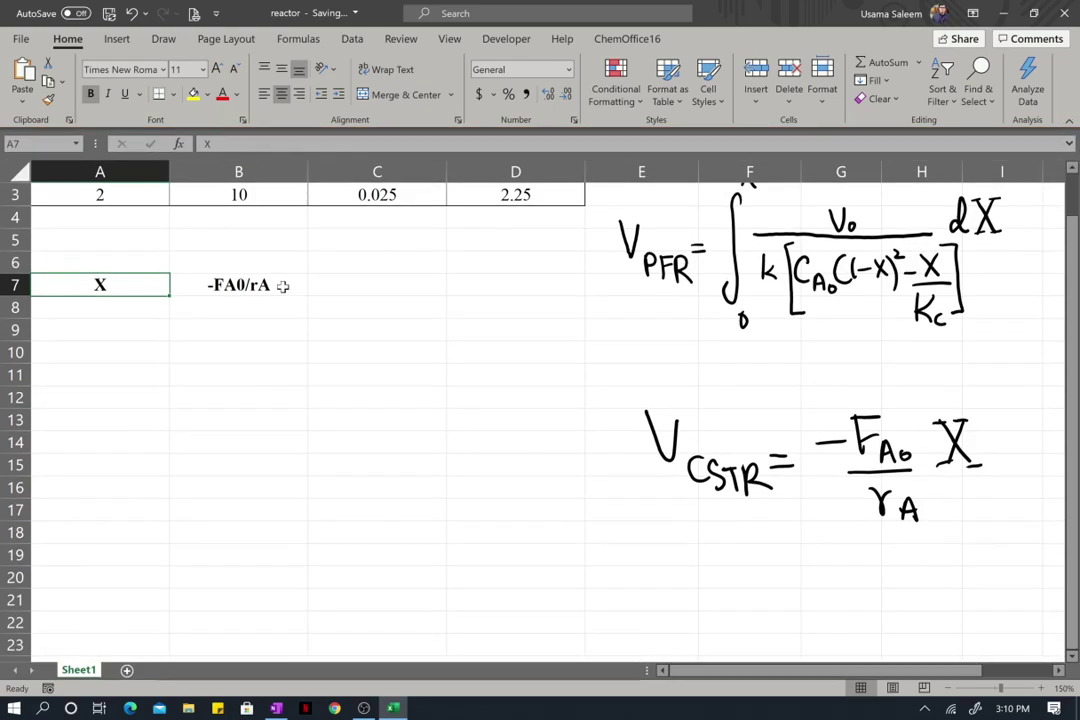
left_click(48, 309)
left_click(99, 285)
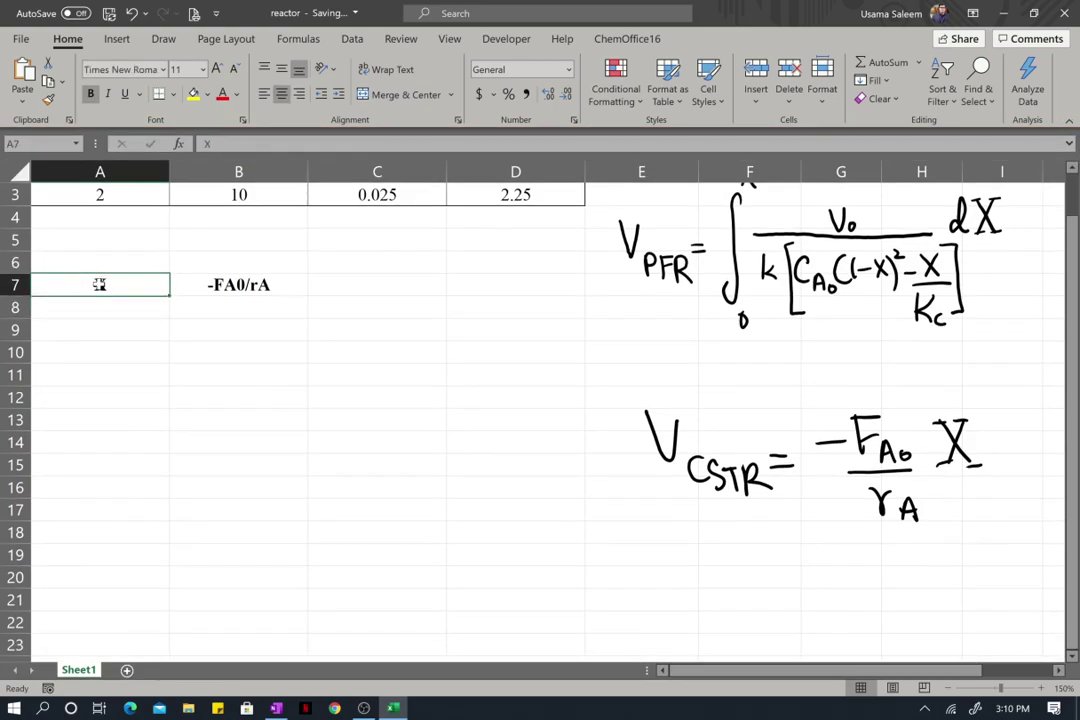
key("shift+Down")
key("shift+Down")
key("Right")
key("shift+Down")
key("shift+Down")
key("shift+Down")
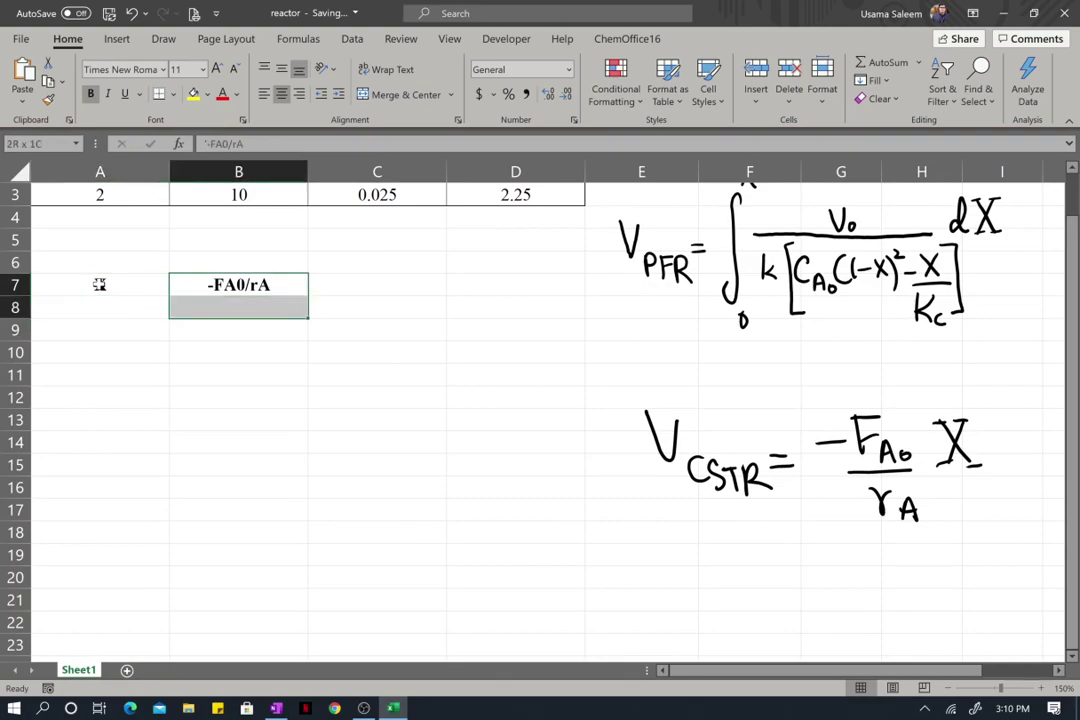
scroll(410, 333, "up", 1)
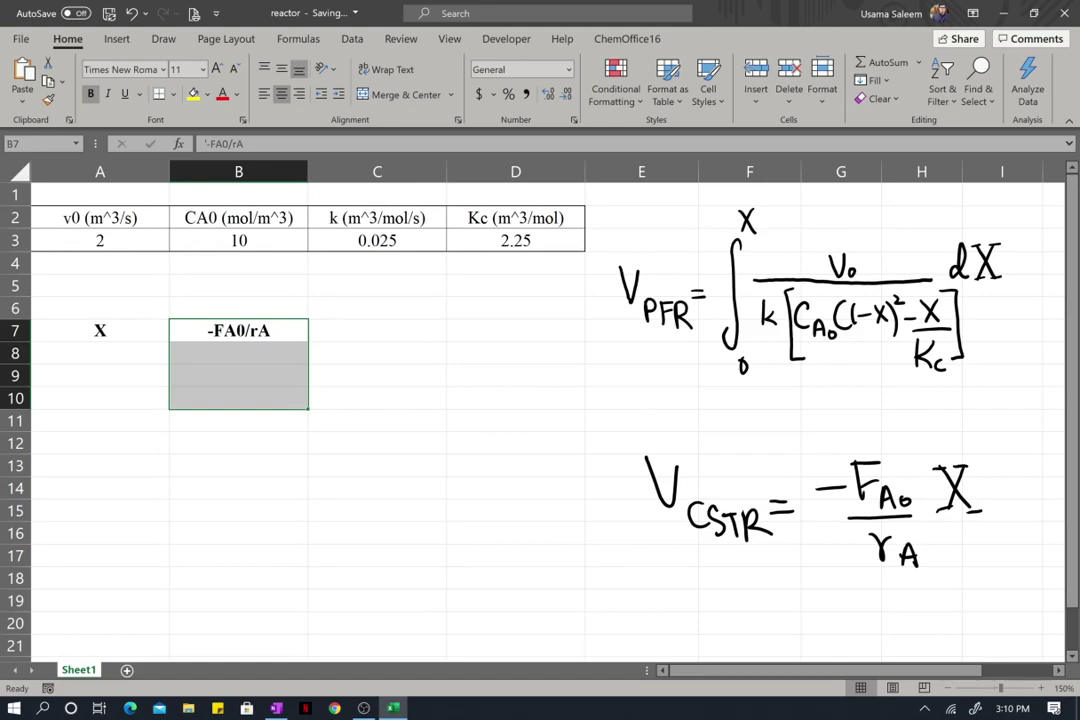
Circle the integrand v0 / k[CA0(1−X)² − X/Kc] of the PFR equation with the red pen
left_click(352, 38)
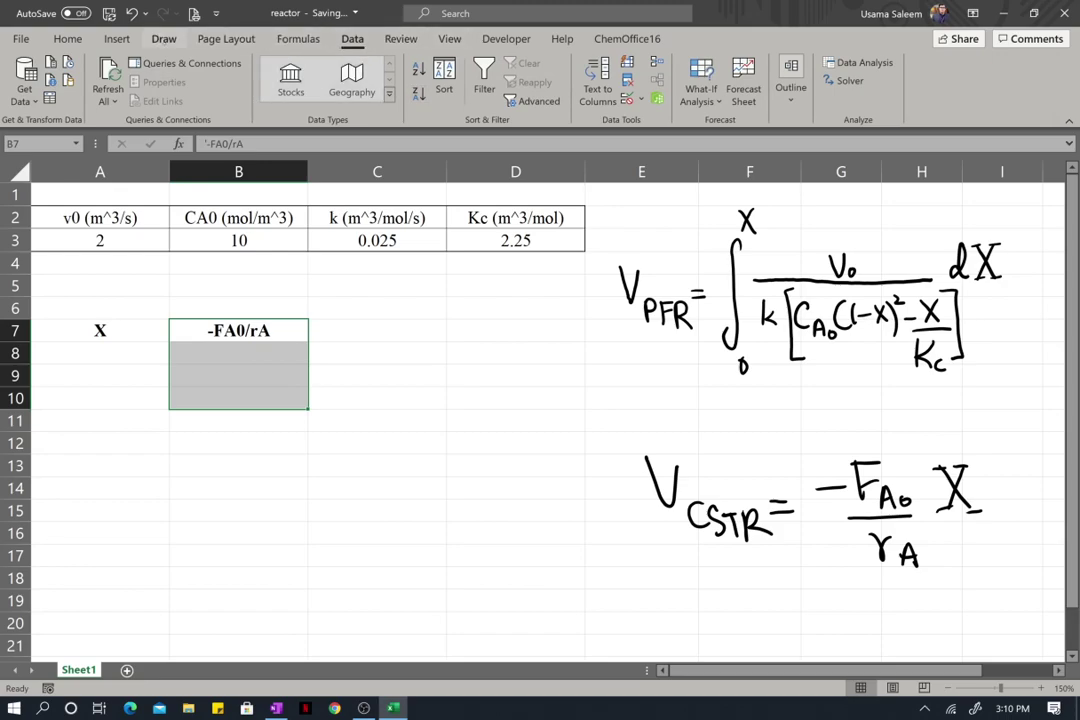
left_click(163, 38)
mouse_move(900, 232)
left_mouse_down()
mouse_move(745, 255)
mouse_move(760, 352)
mouse_move(850, 405)
mouse_move(1000, 300)
mouse_move(935, 247)
left_mouse_up()
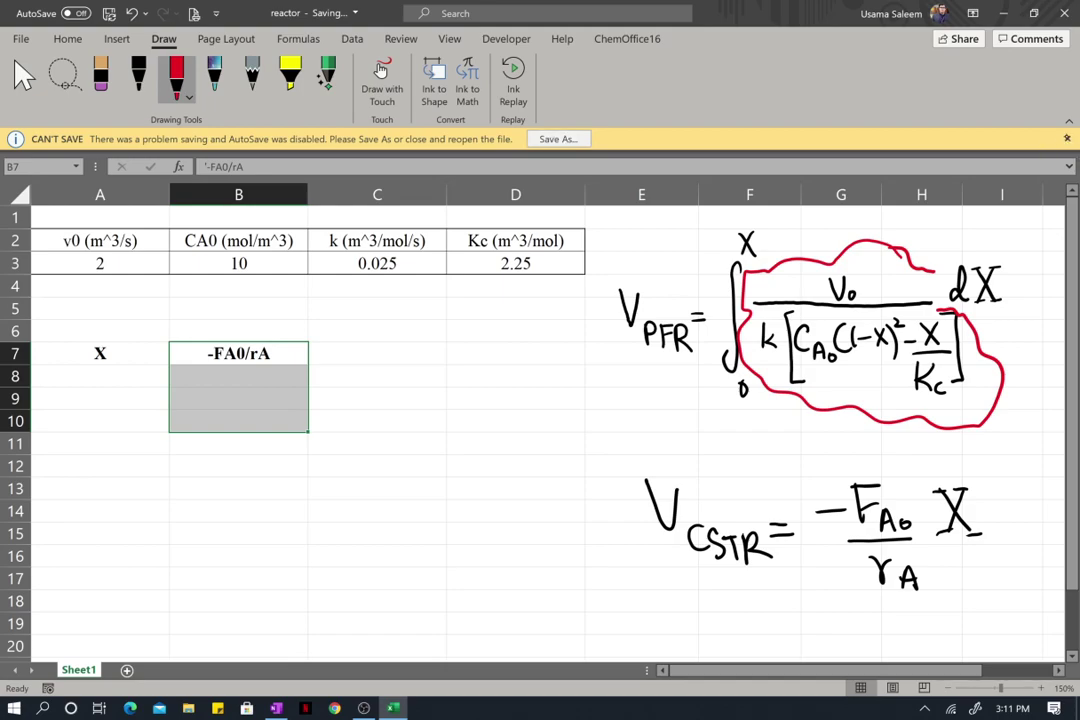
left_click(393, 393)
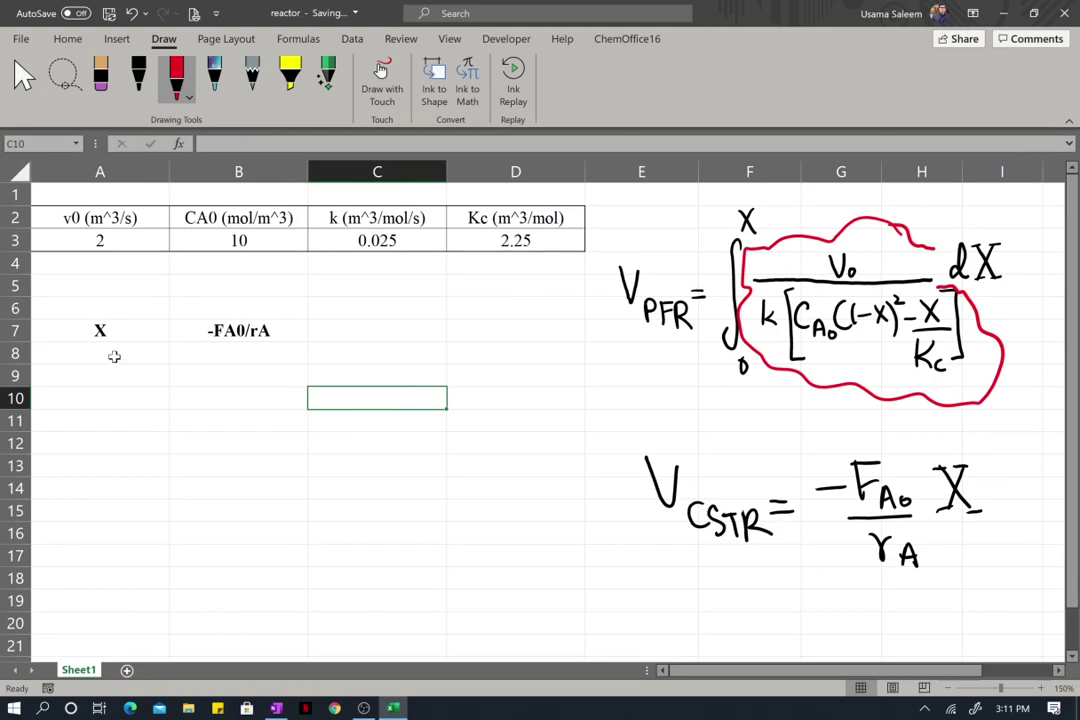
Enter the conversion values 0 in A8 and 0.05 in A9 under X, and remove the bold from A8
left_click(114, 356)
type("0")
key("Return")
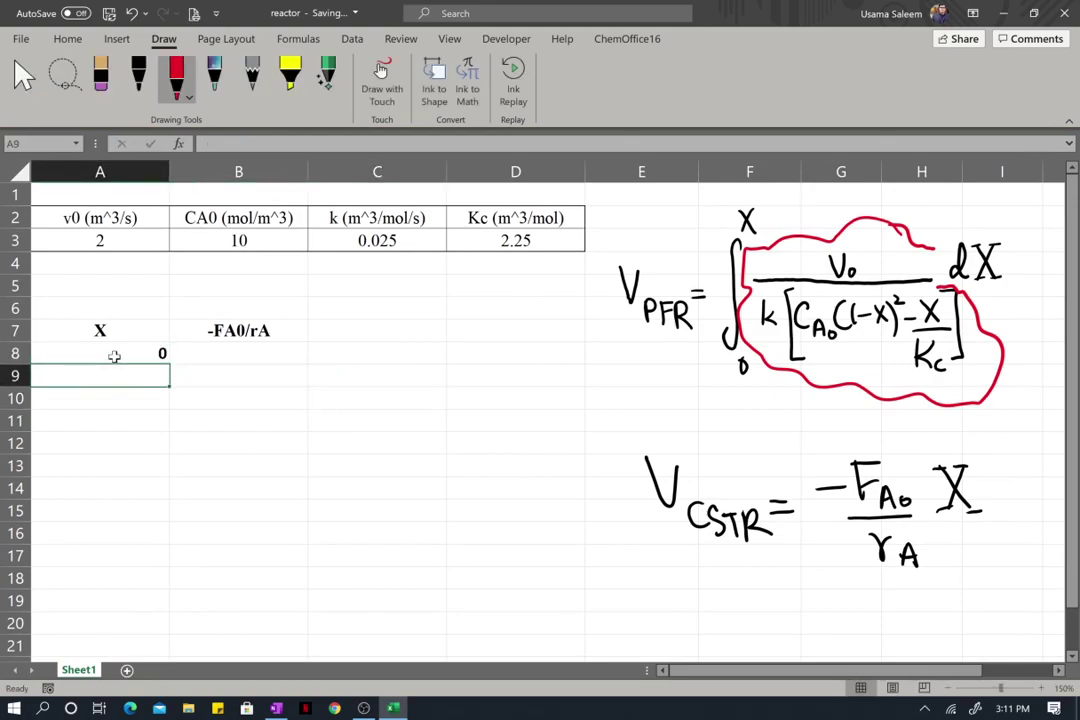
left_click(114, 356)
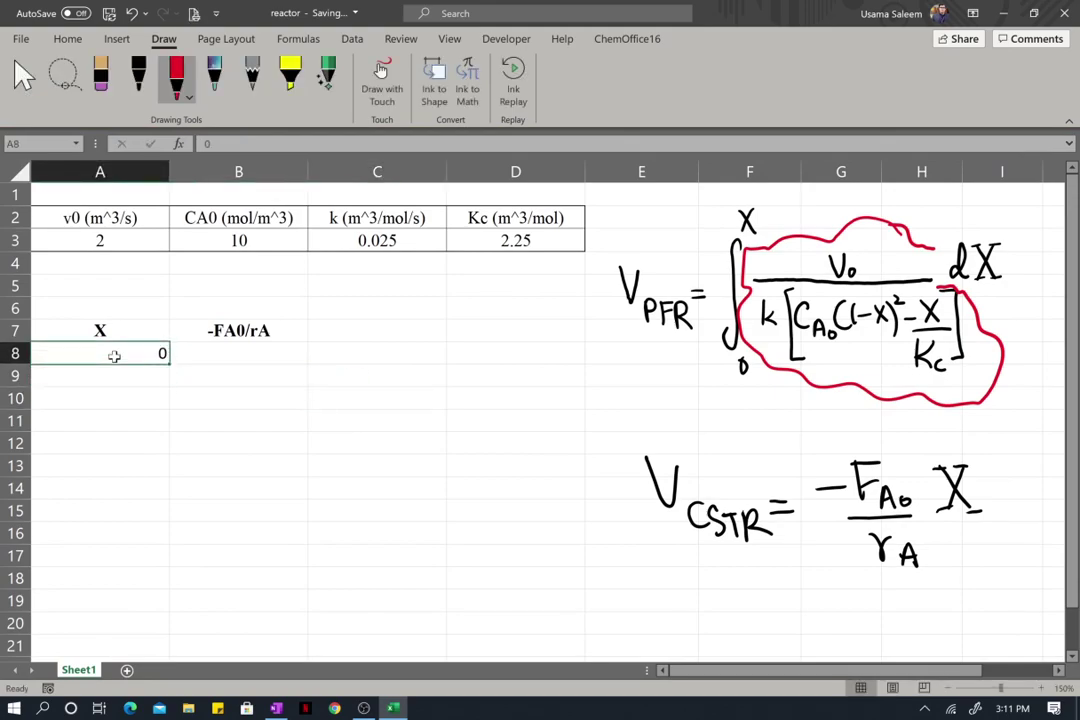
key("Down")
type("0.0")
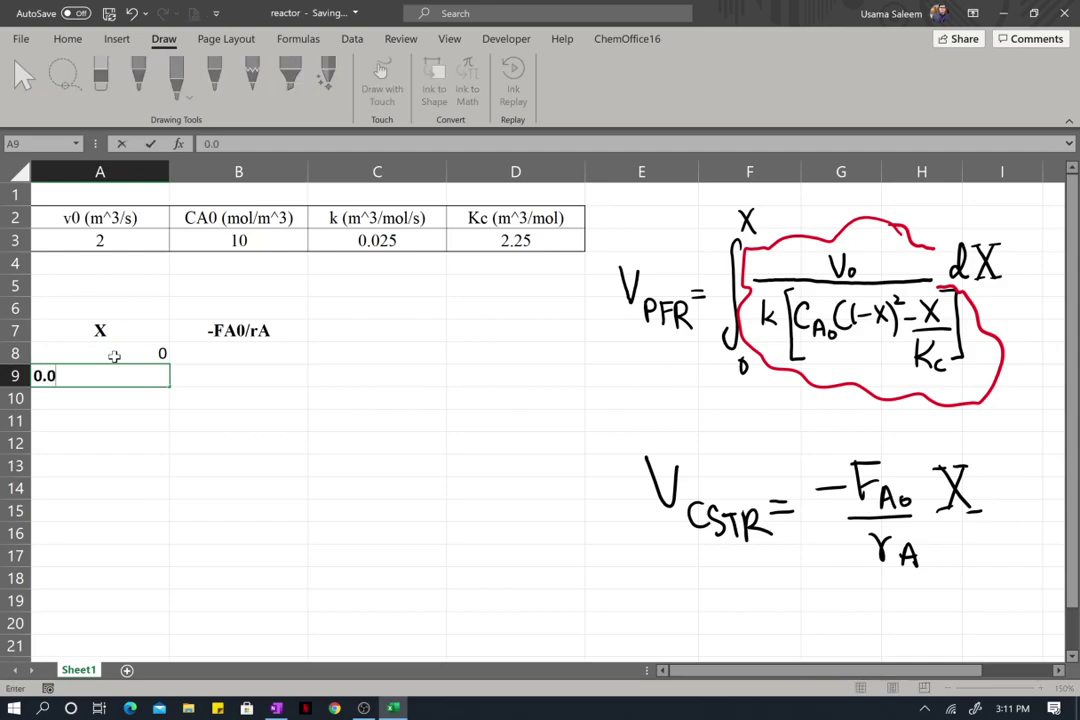
type("5")
key("Return")
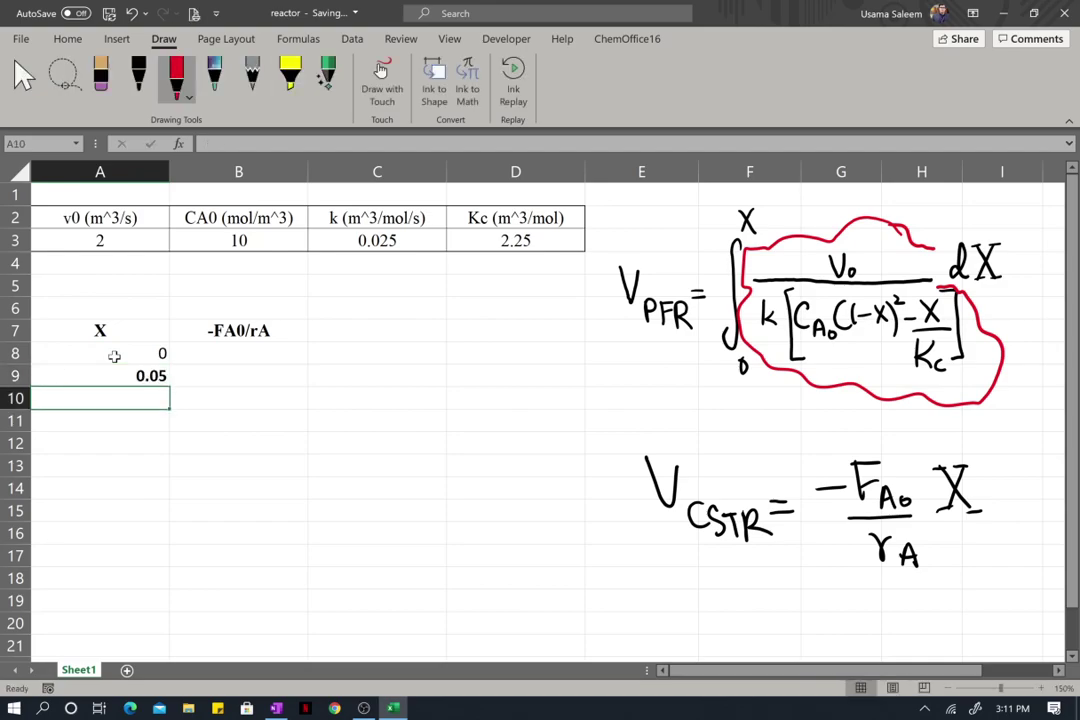
left_click(147, 370)
left_click(150, 356)
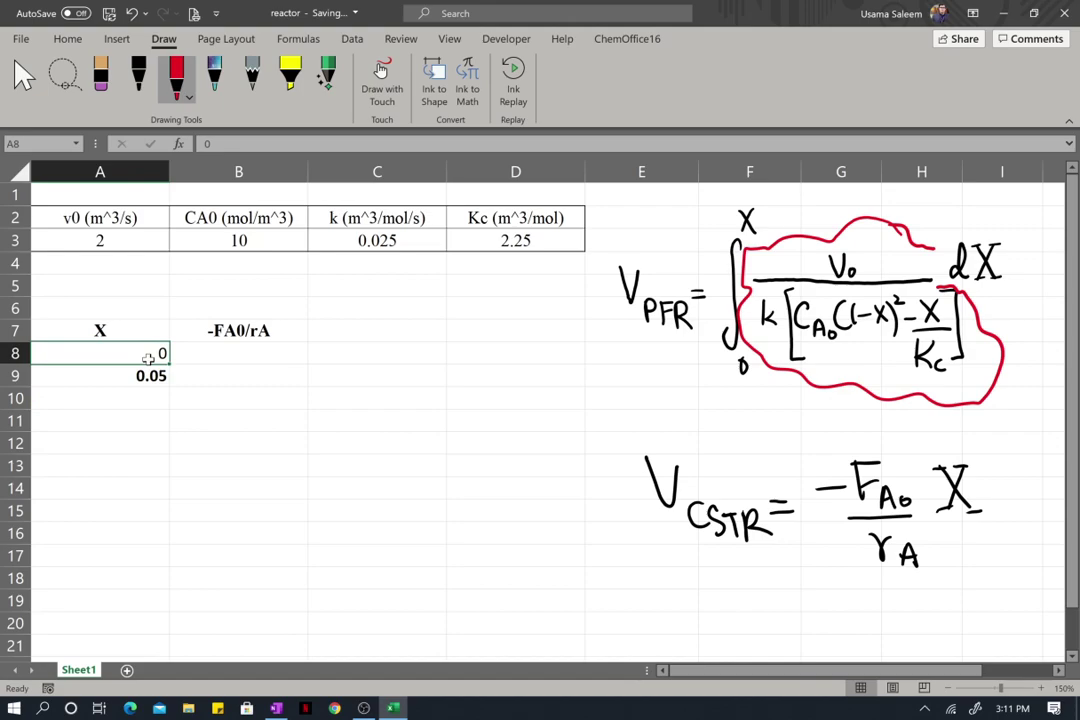
Extend the X series in steps of 0.05 from A8:A9 down to 0.75 in A23, and remove the bold from the values
key("shift+Down")
left_click_drag(169, 386, 152, 622)
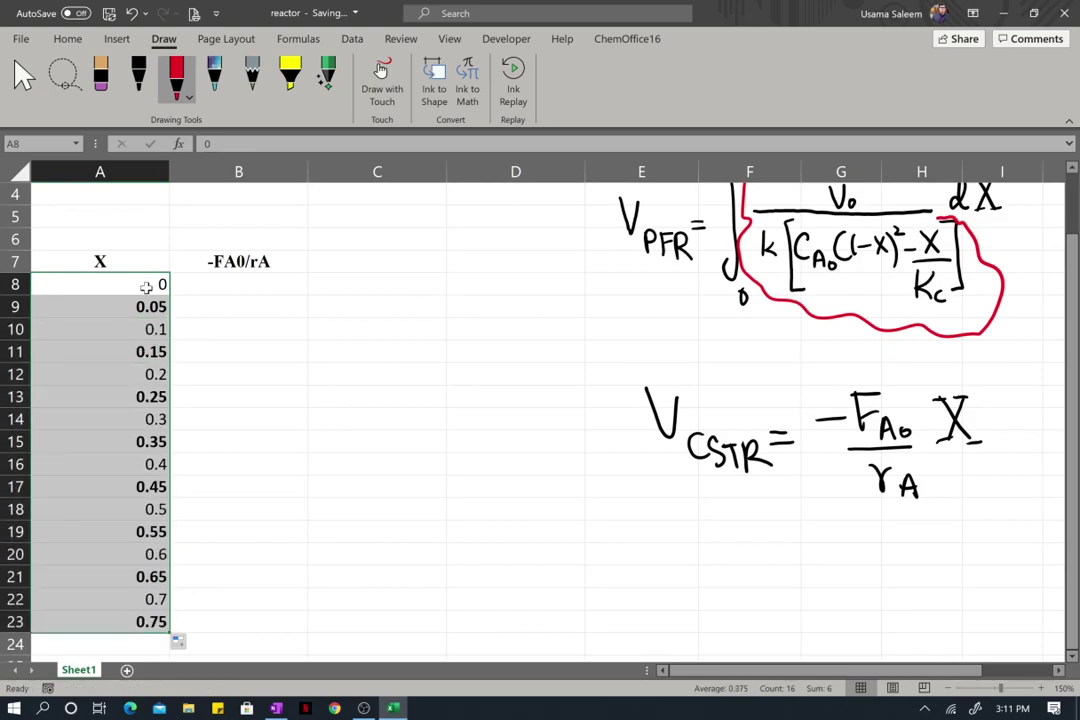
left_click(204, 287)
type("sds")
key("Return")
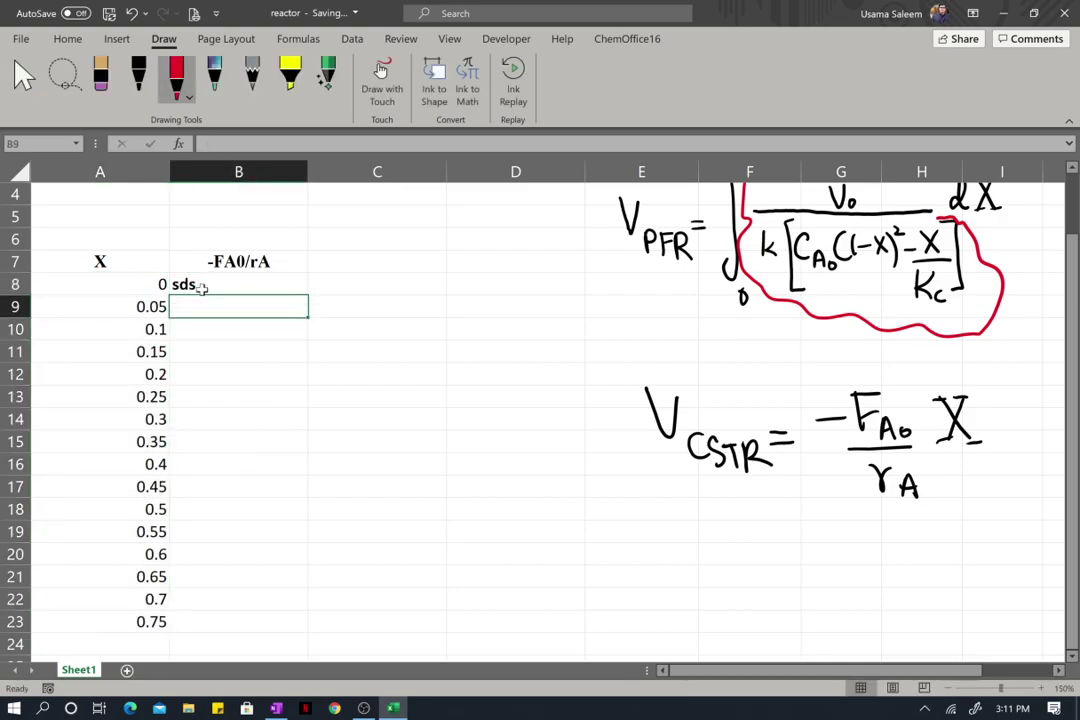
left_click(202, 288)
key("BackSpace")
Start the -FA0/rA formula in B8 as =A3/(C3*(B3*(1-, referencing v0, k and CA0
scroll(202, 288, "up", 3)
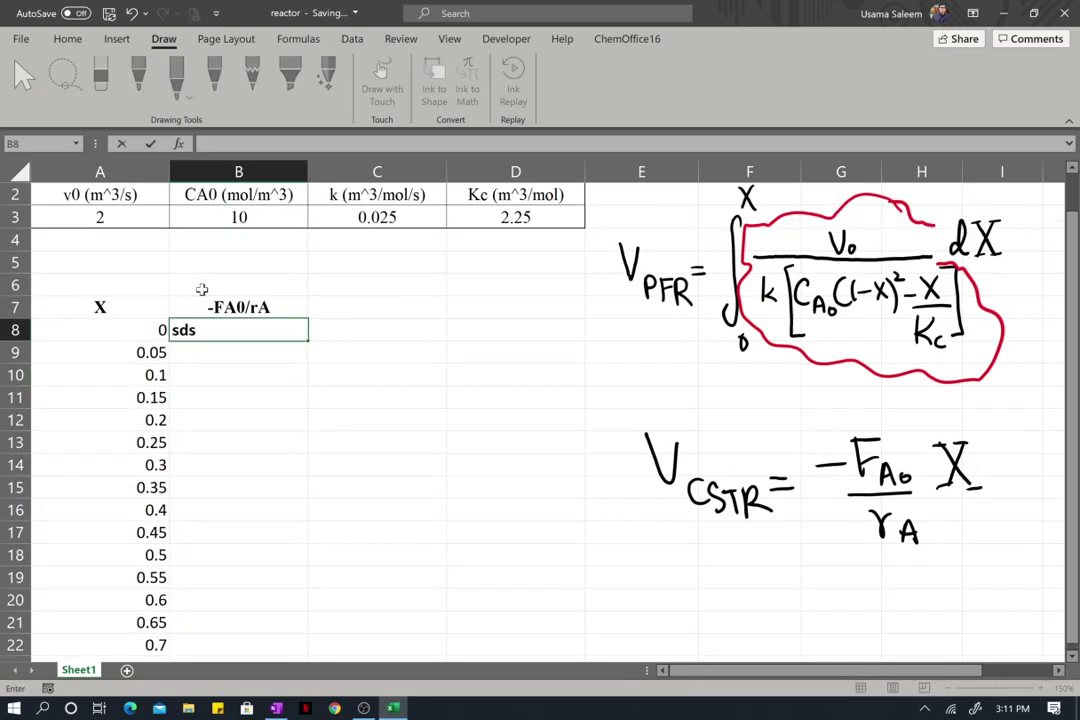
scroll(136, 397, "down", 2)
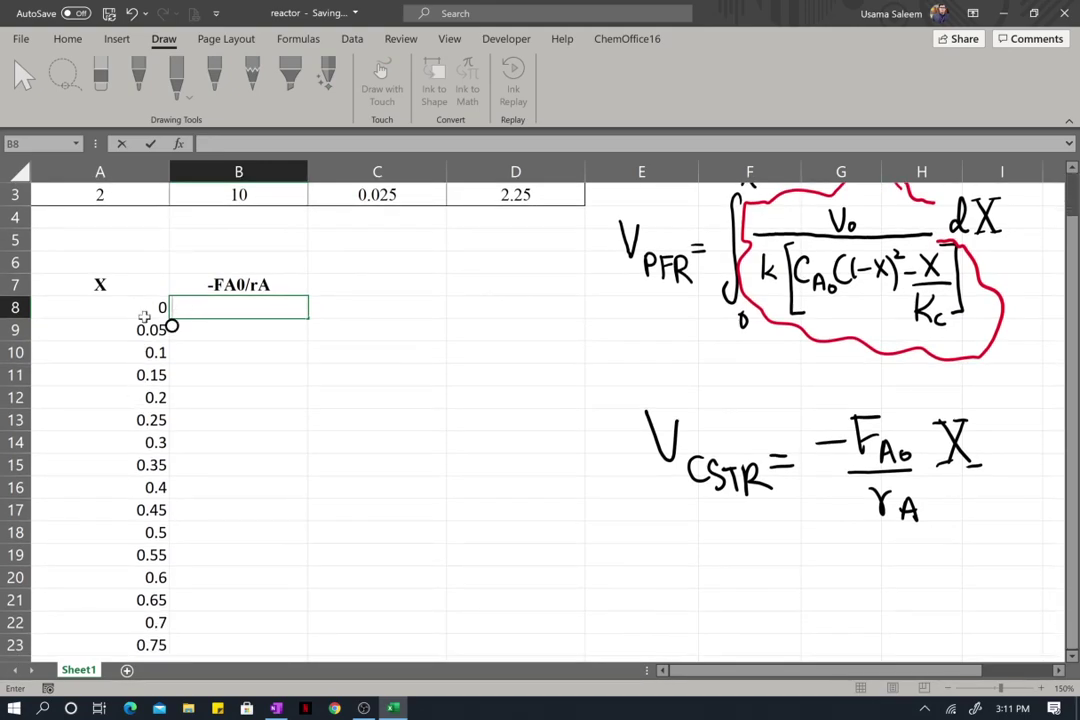
scroll(133, 306, "down", 1)
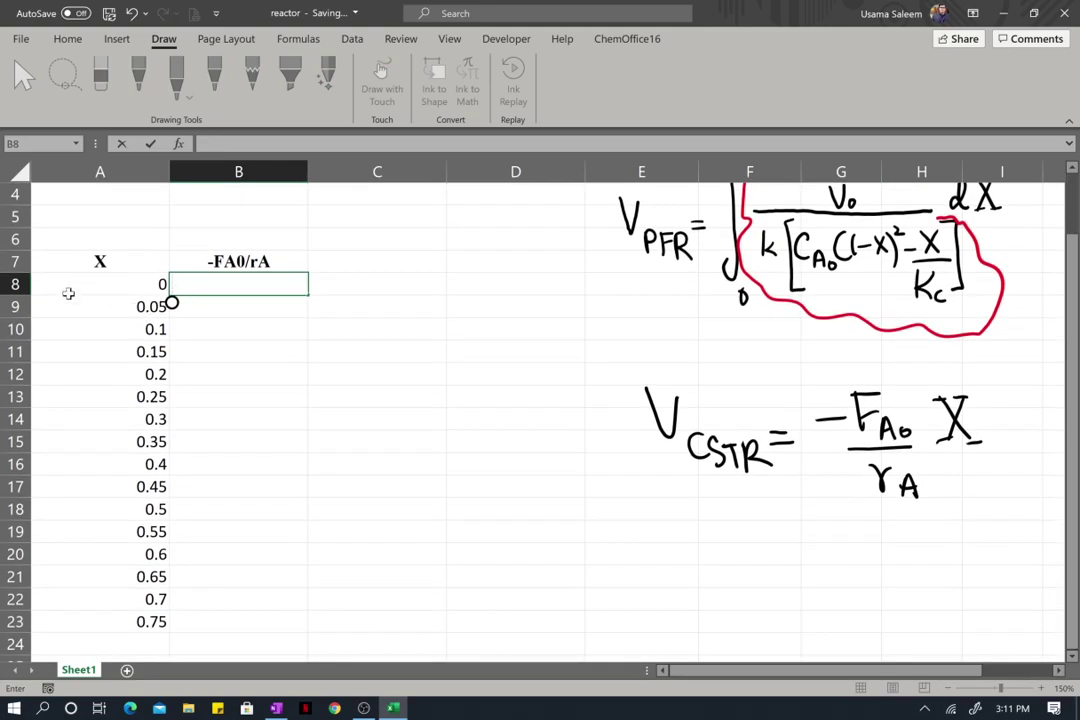
type("=")
scroll(251, 291, "up", 1)
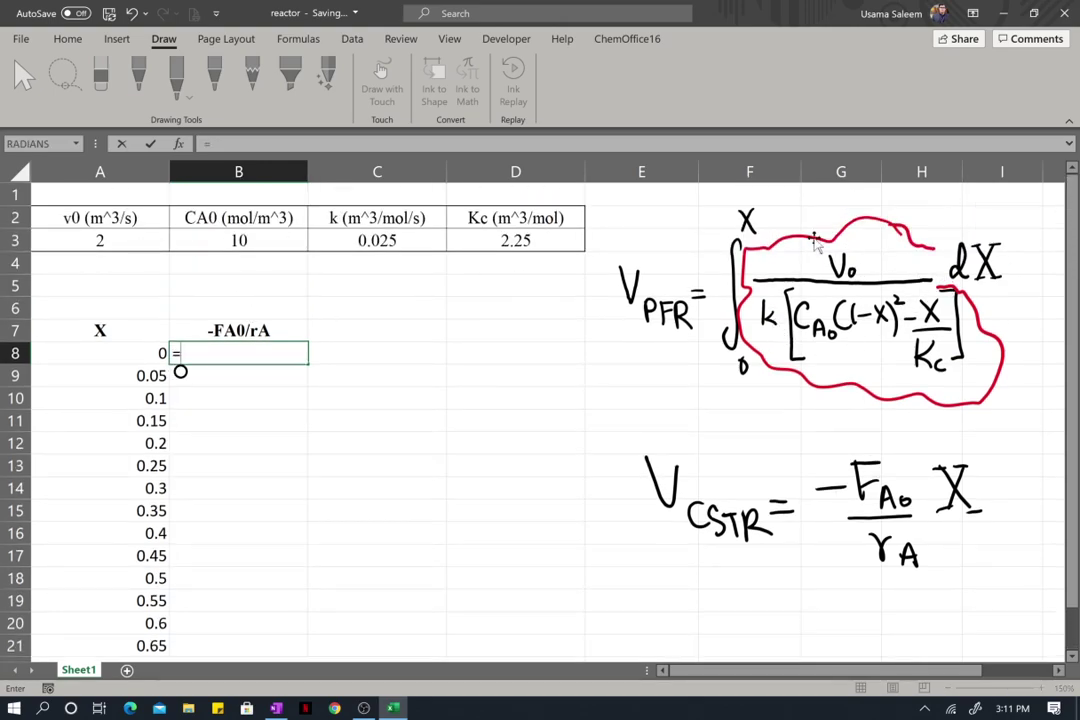
left_click(105, 241)
type("/(")
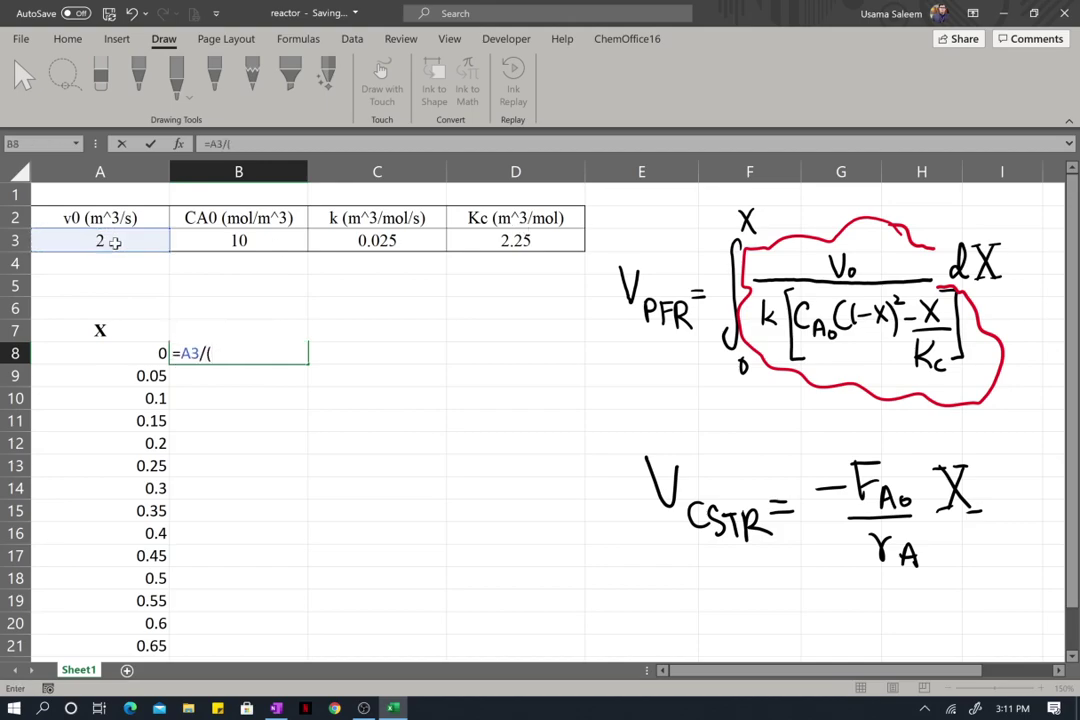
left_click(340, 241)
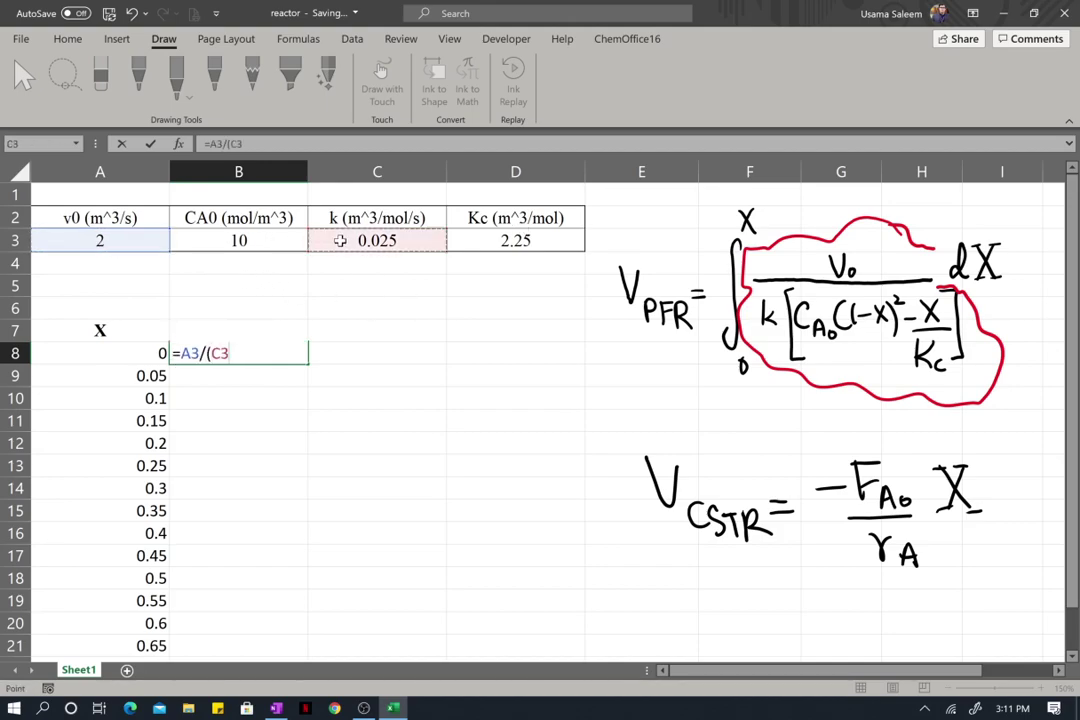
type("*(")
left_click(249, 243)
type("*")
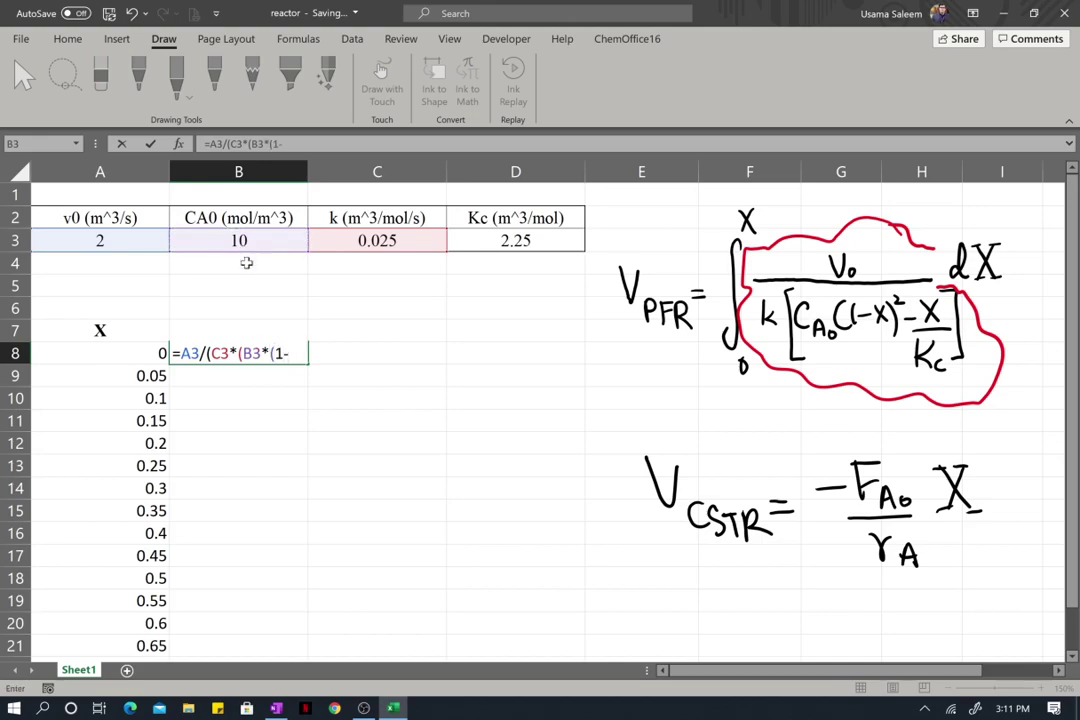
Make the references to A3, C3 and B3 in the B8 formula absolute
left_click(208, 147)
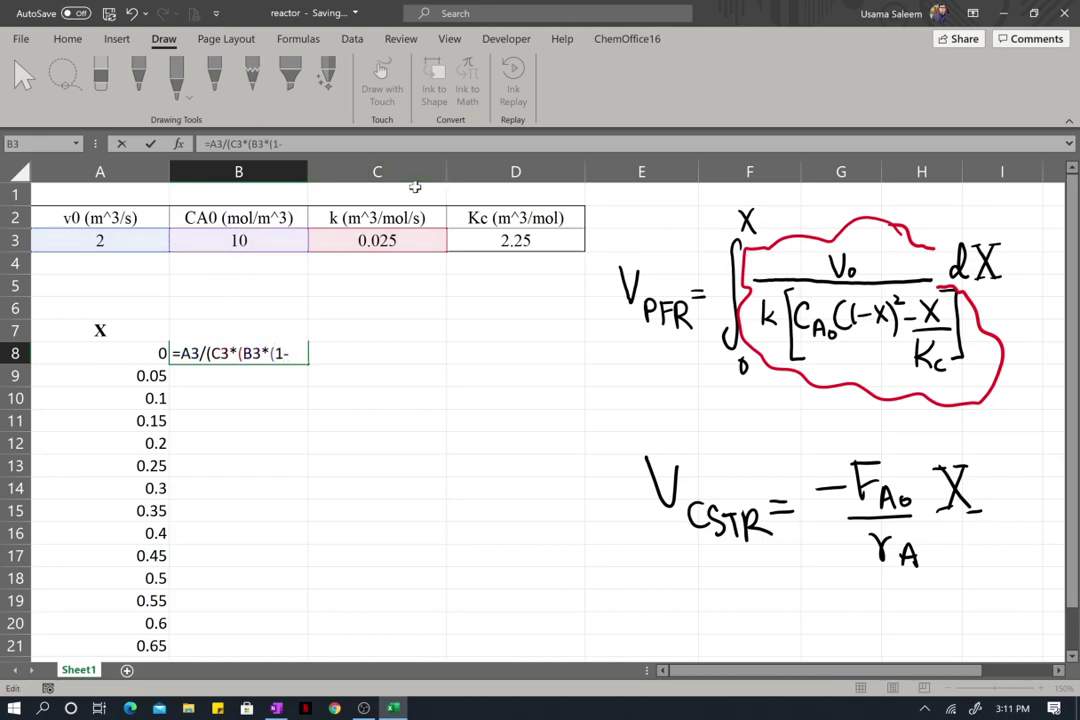
key("F4")
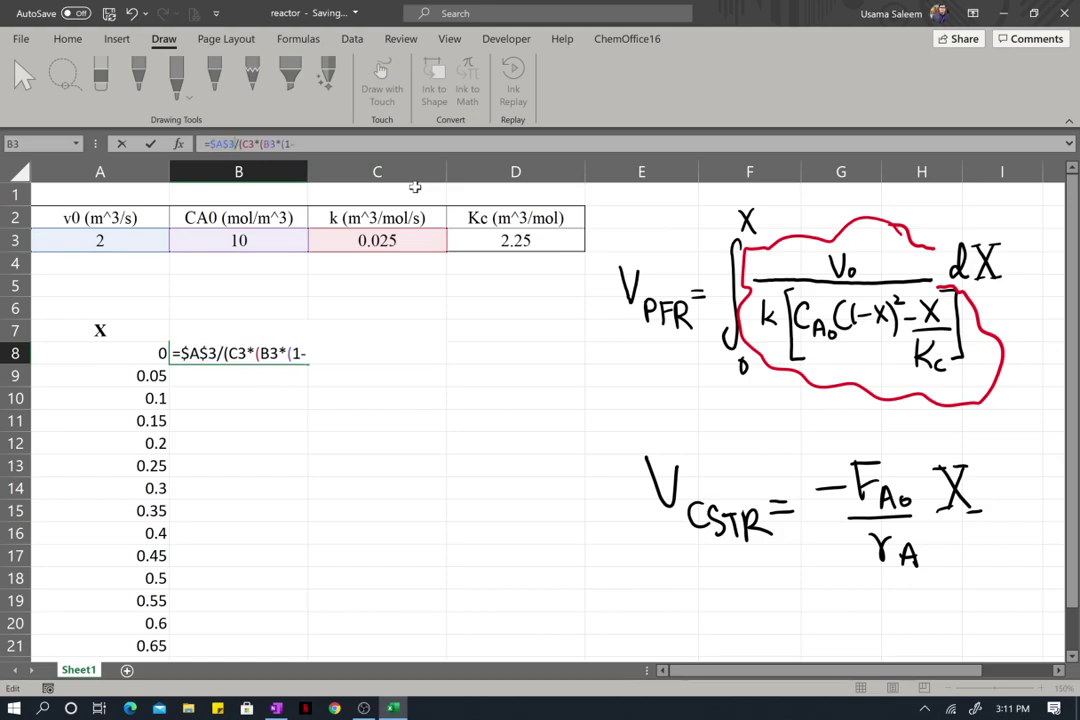
key("F4")
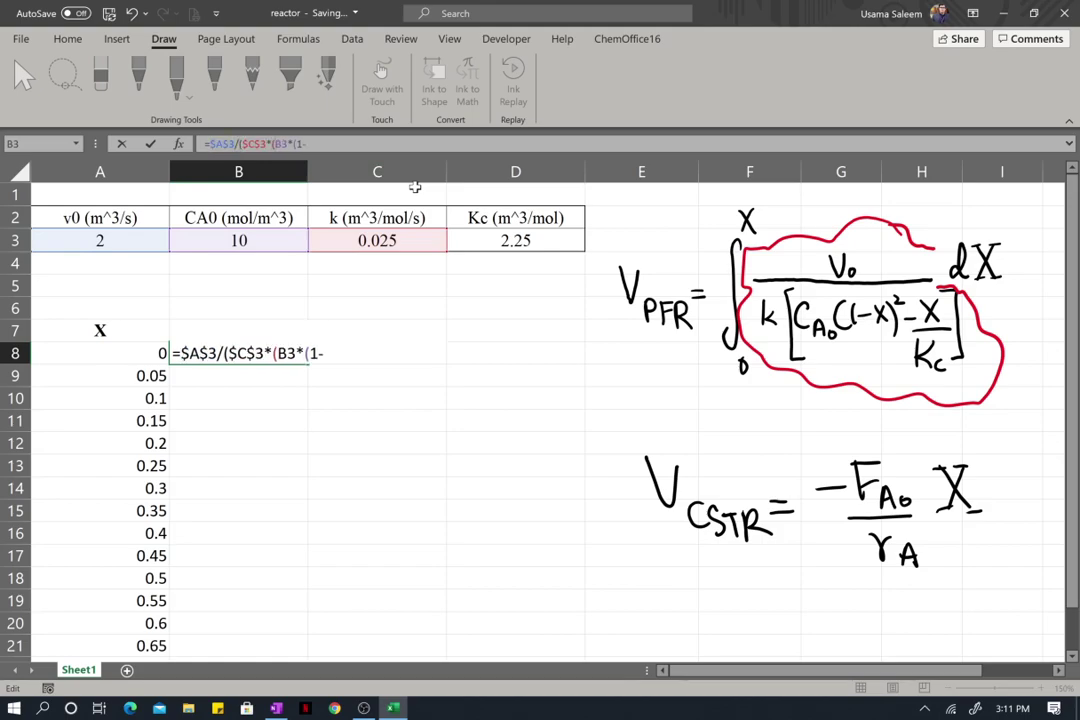
key("F4")
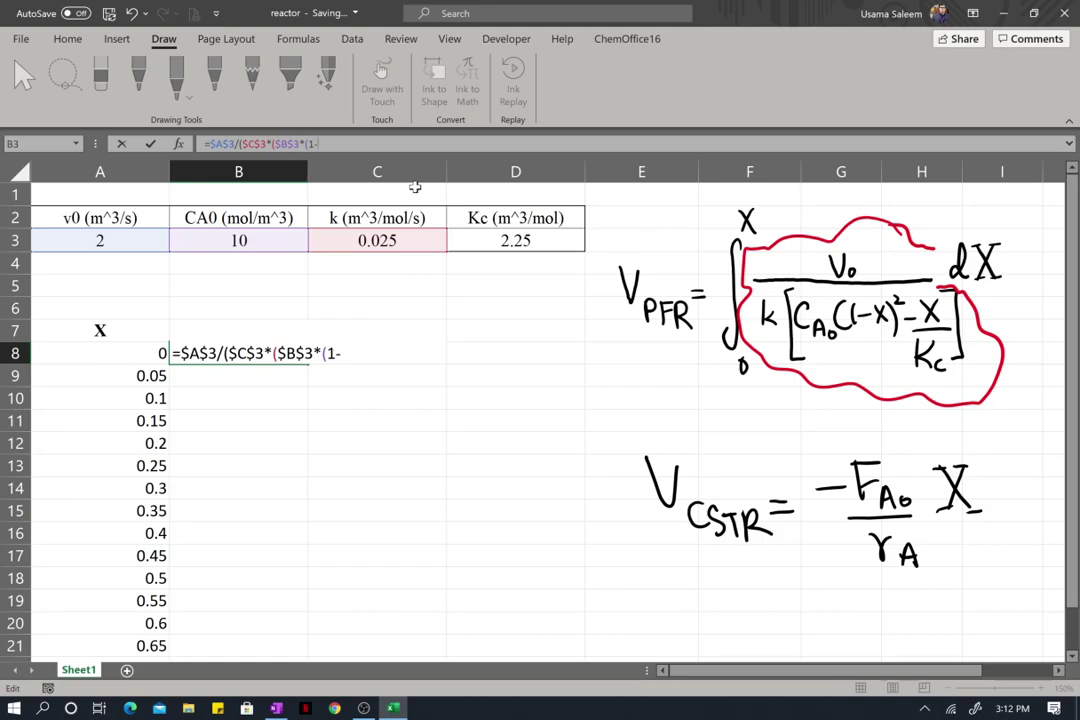
Complete the B8 formula as =$A$3/($C$3*($B$3*(1-A8)^2-A8/$D$3))
left_click(96, 355)
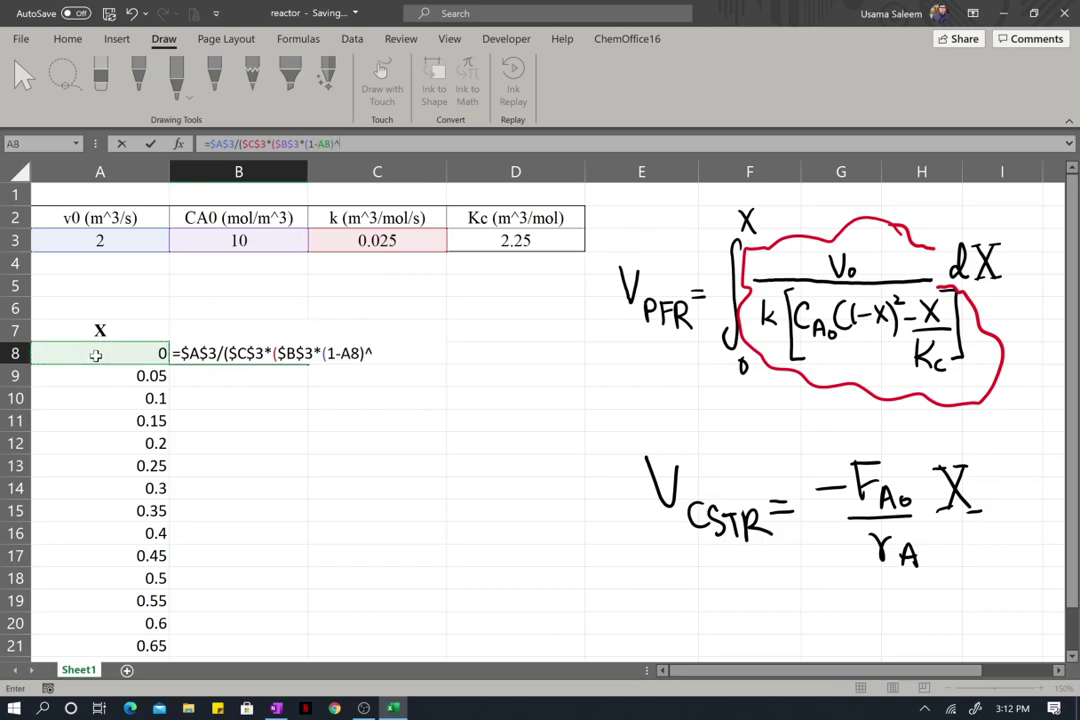
type(")^2-")
left_click(96, 355)
type("/")
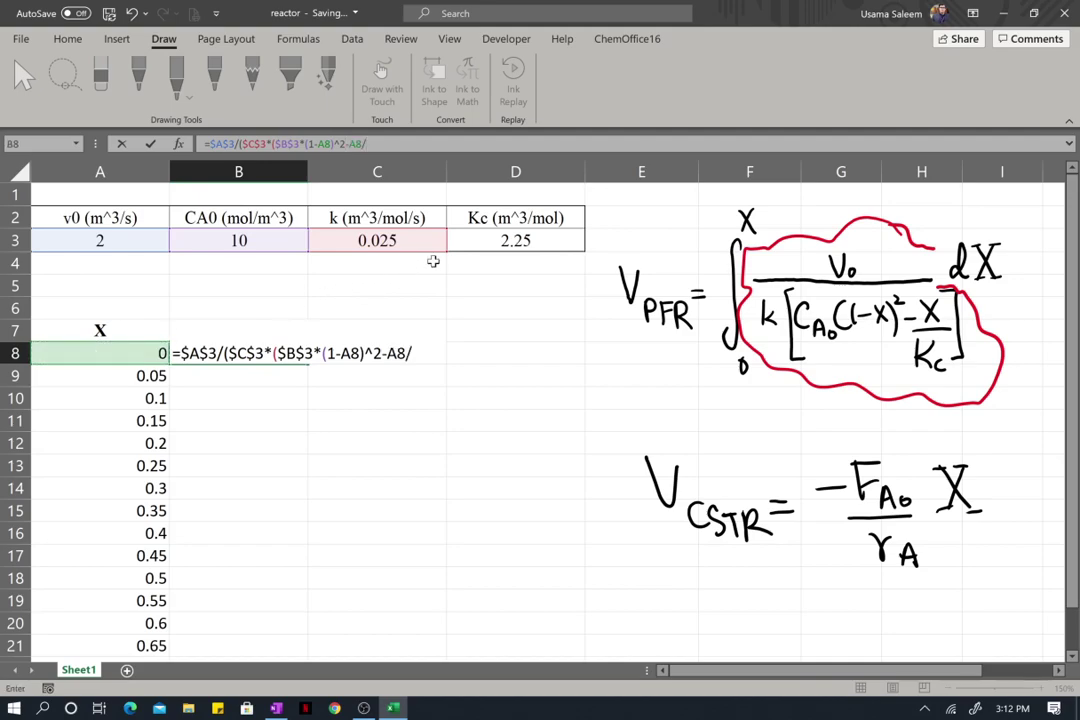
left_click(480, 240)
key("F4")
type(")")
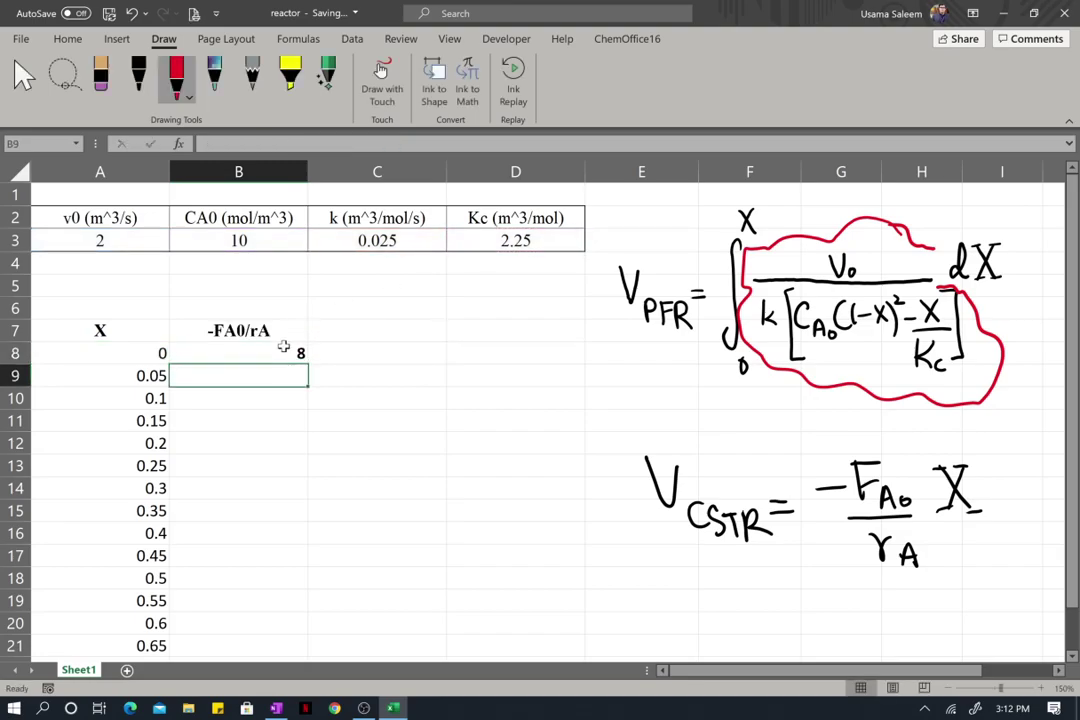
Copy the B8 formula down the -FA0/rA column to B22 and remove the bold from the results
scroll(283, 350, "down", 1)
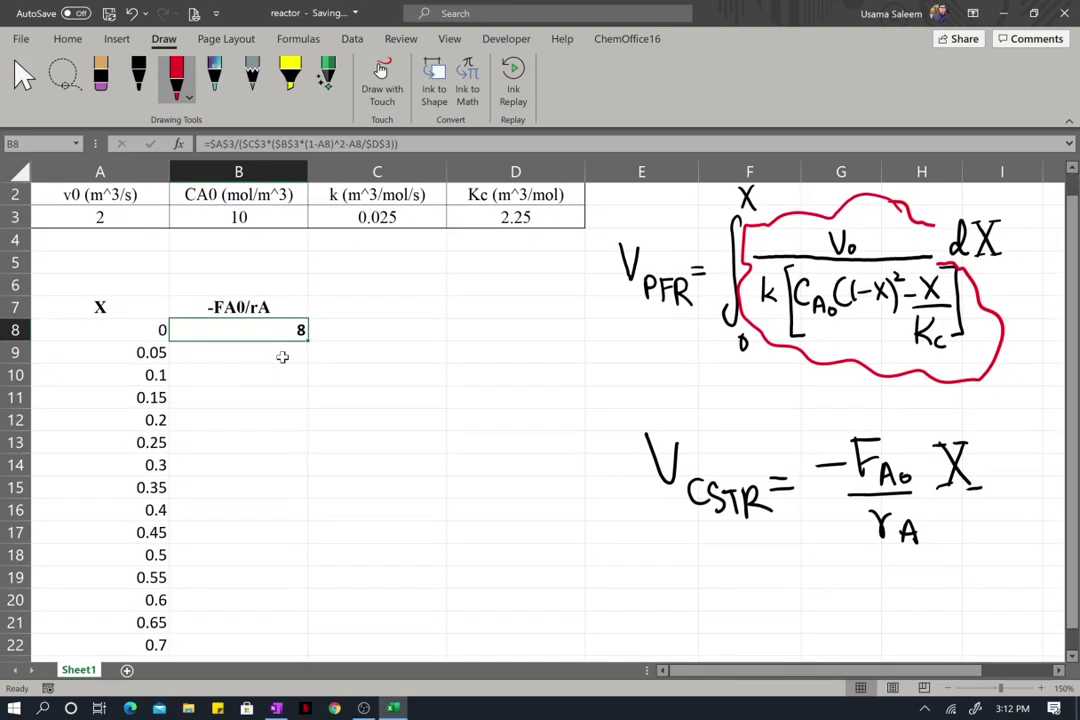
left_click_drag(307, 340, 268, 648)
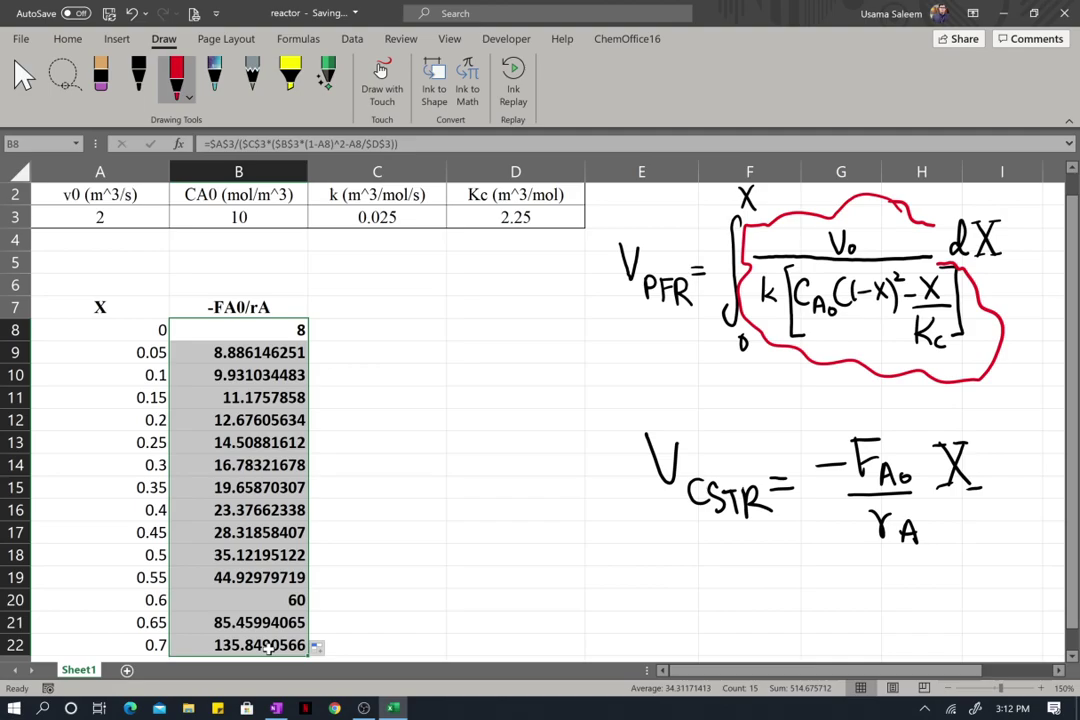
left_click(138, 330)
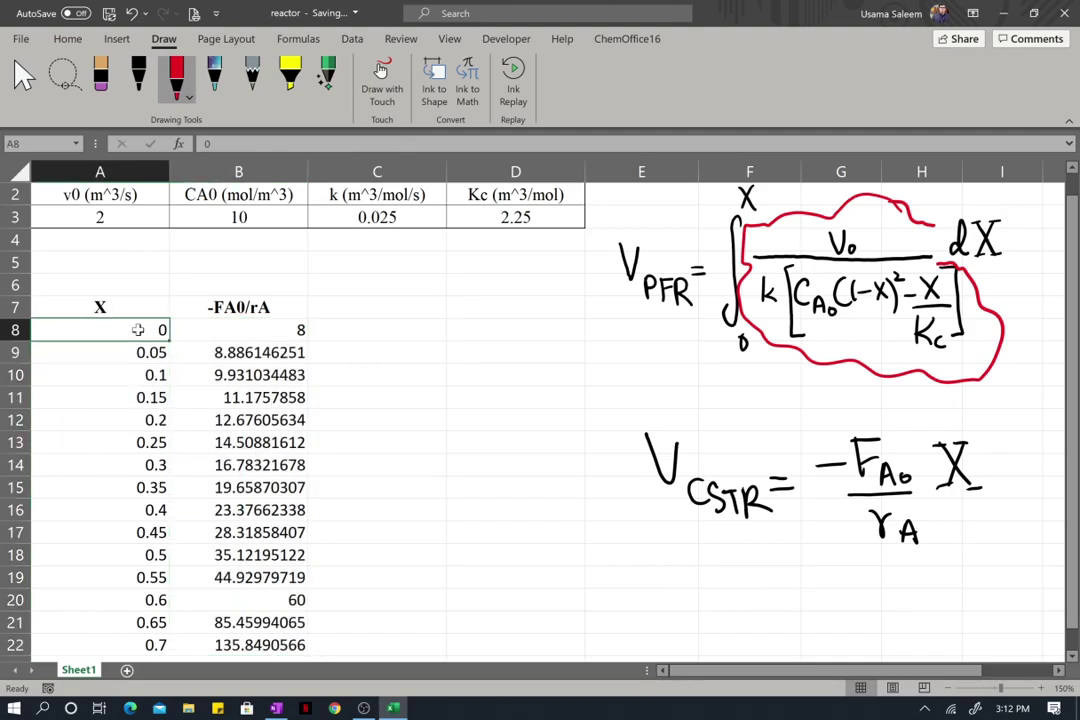
left_click_drag(138, 330, 238, 510)
key("shift+Down")
key("shift+Down")
key("shift+Down")
key("shift+Down")
key("shift+Down")
key("shift+Down")
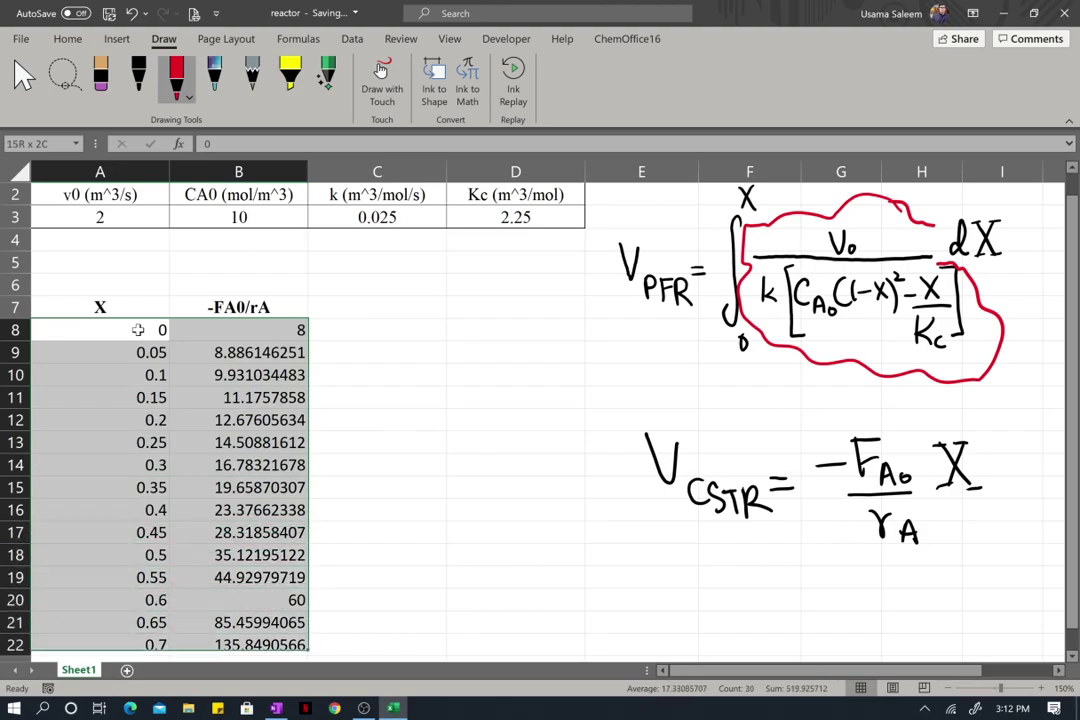
left_click(422, 528)
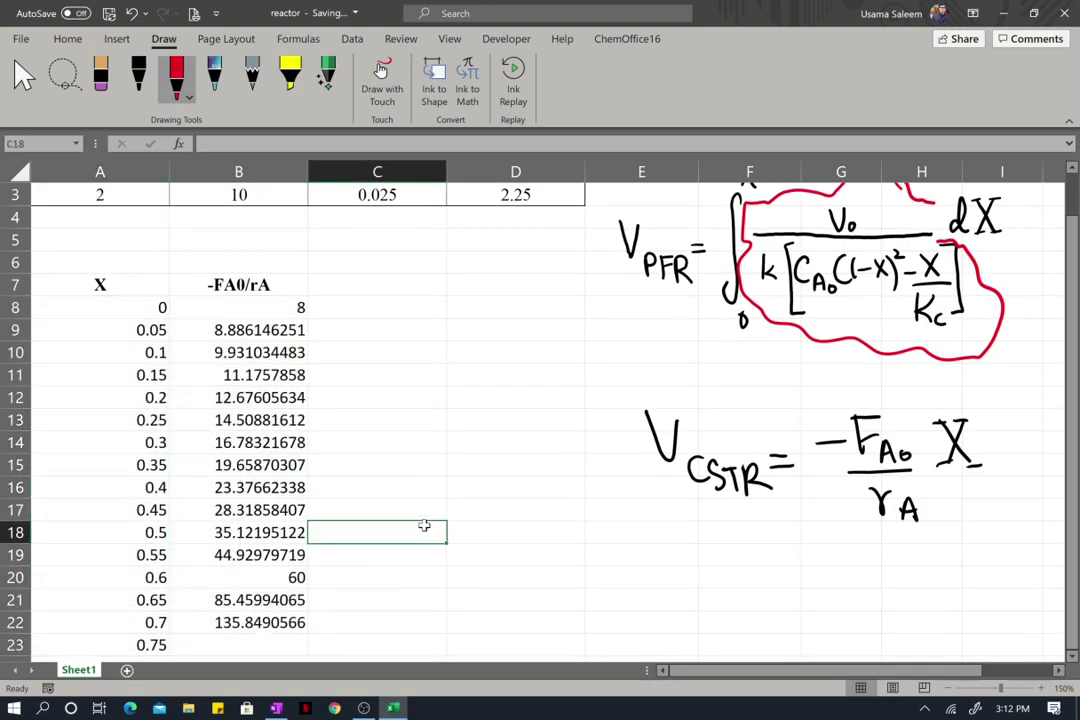
Copy the -FA0/rA formula from B22 into B23 for the conversion 0.75
scroll(313, 578, "down", 1)
left_click(265, 598)
left_click_drag(307, 610, 307, 628)
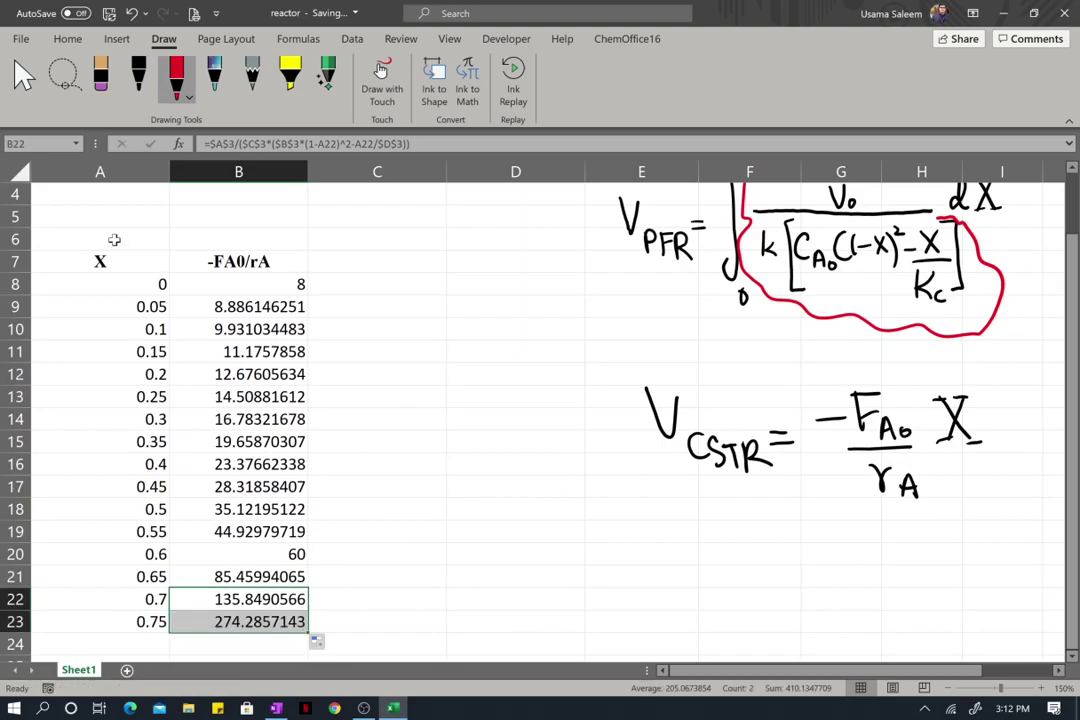
Insert a Scatter with Smooth Lines chart of the X and -FA0/rA values in A8:B23
left_click(139, 289)
key("shift+Right")
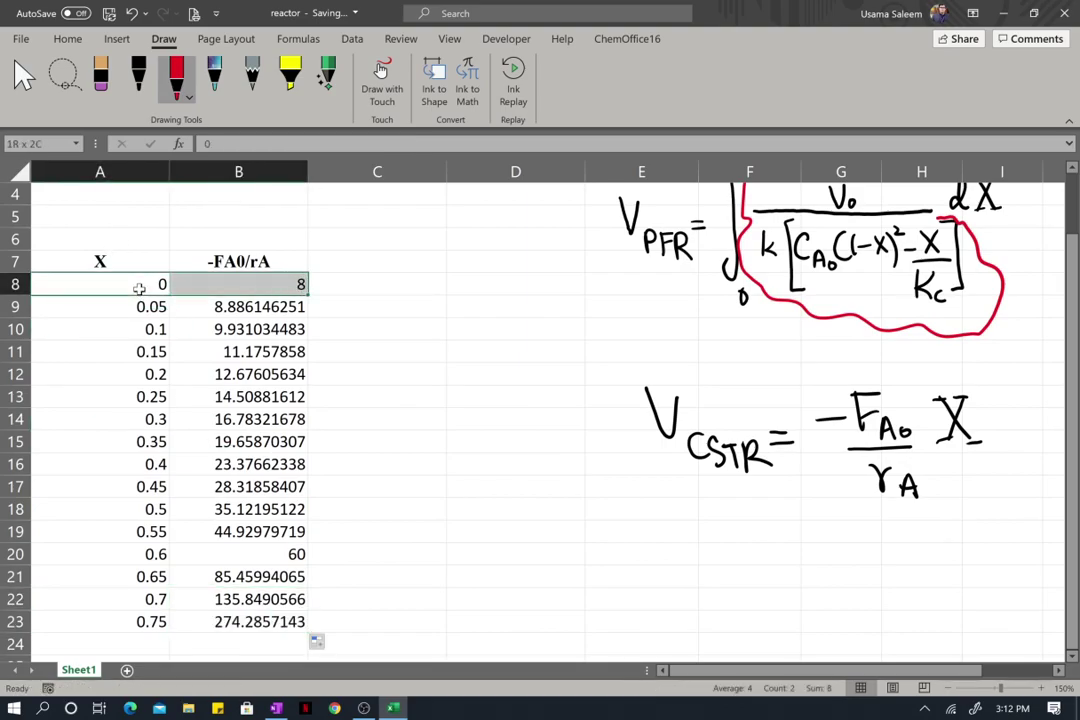
key("shift+Down")
key("shift+Down")
key("shift+Down")
key("shift+Down")
key("shift+Down")
key("shift+Down")
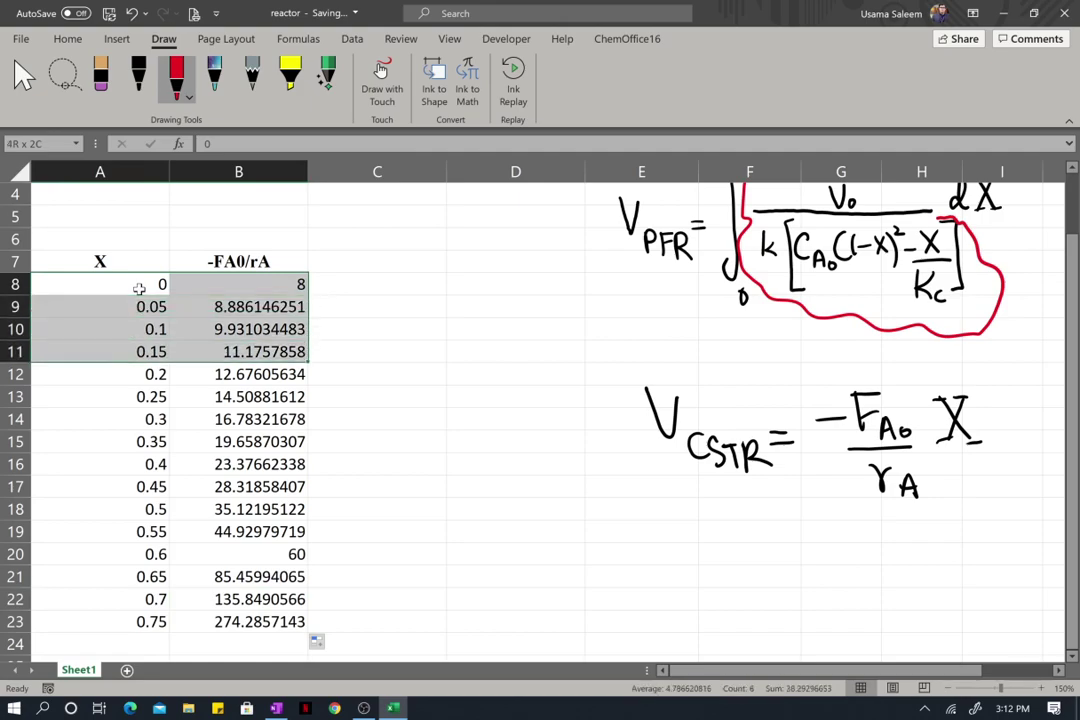
key("shift+Down")
key("shift+Down")
key("shift+Down")
key("shift+Down")
key("shift+Down")
key("shift+Down")
key("shift+Down")
key("shift+Down")
key("shift+Down")
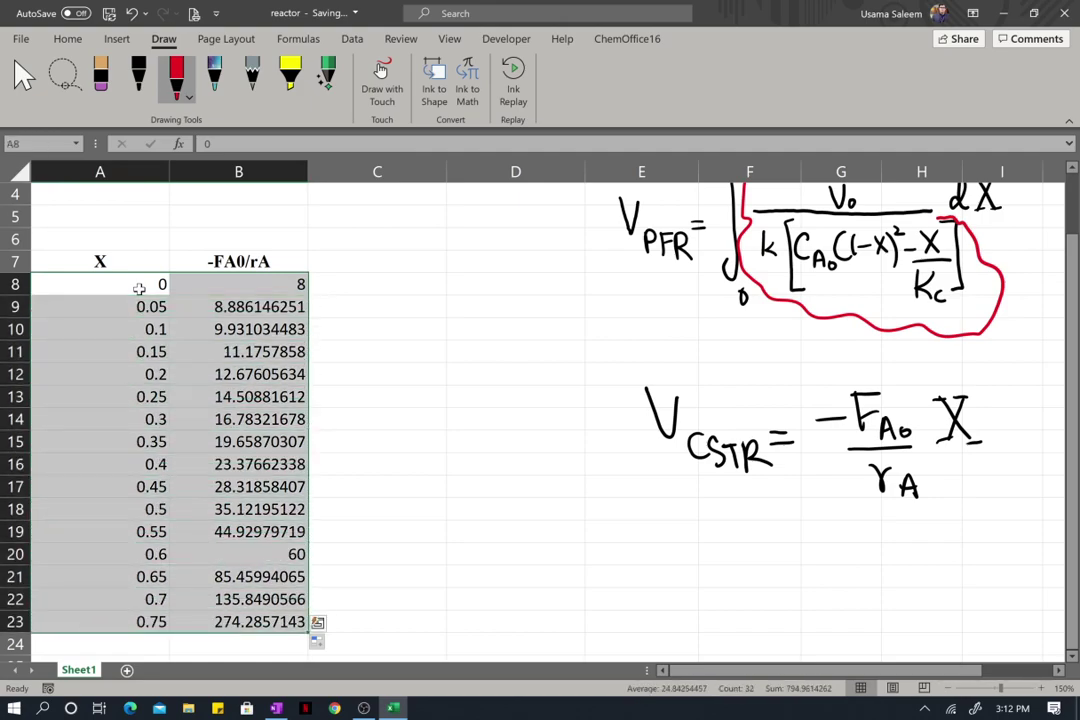
left_click(112, 39)
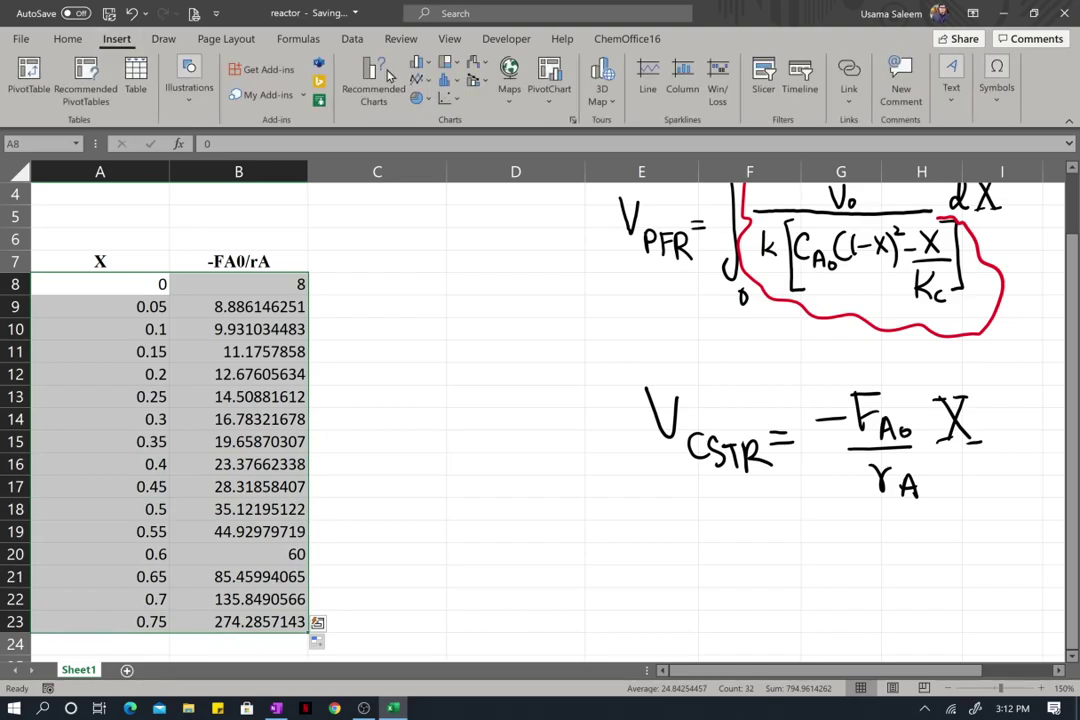
left_click(447, 98)
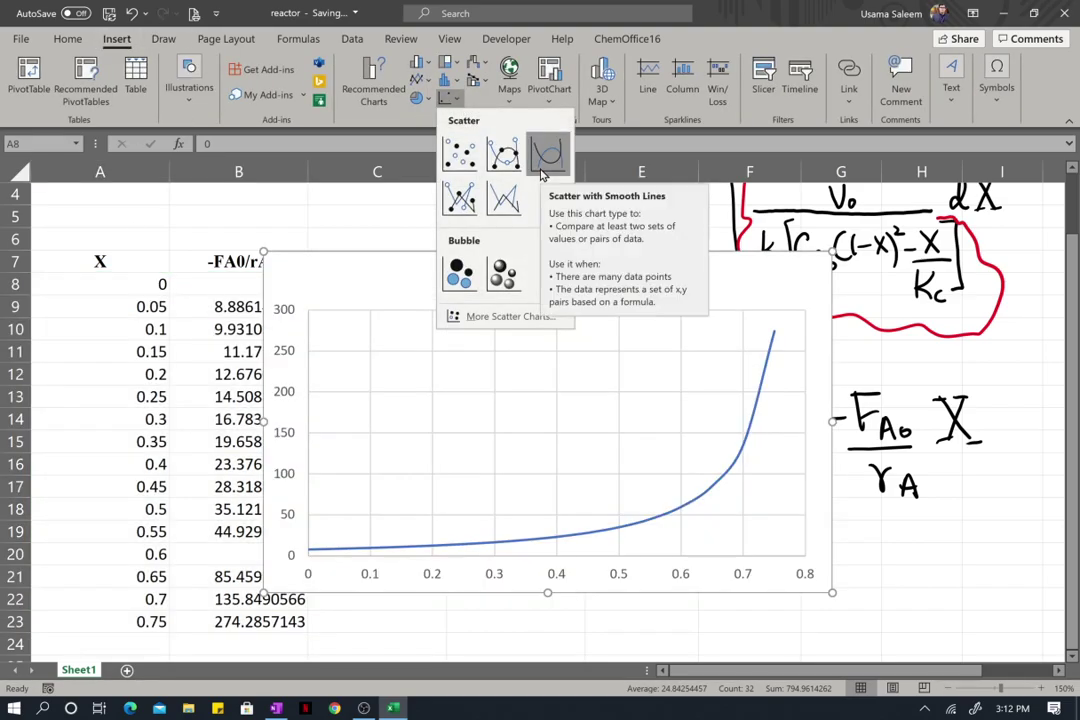
left_click(545, 170)
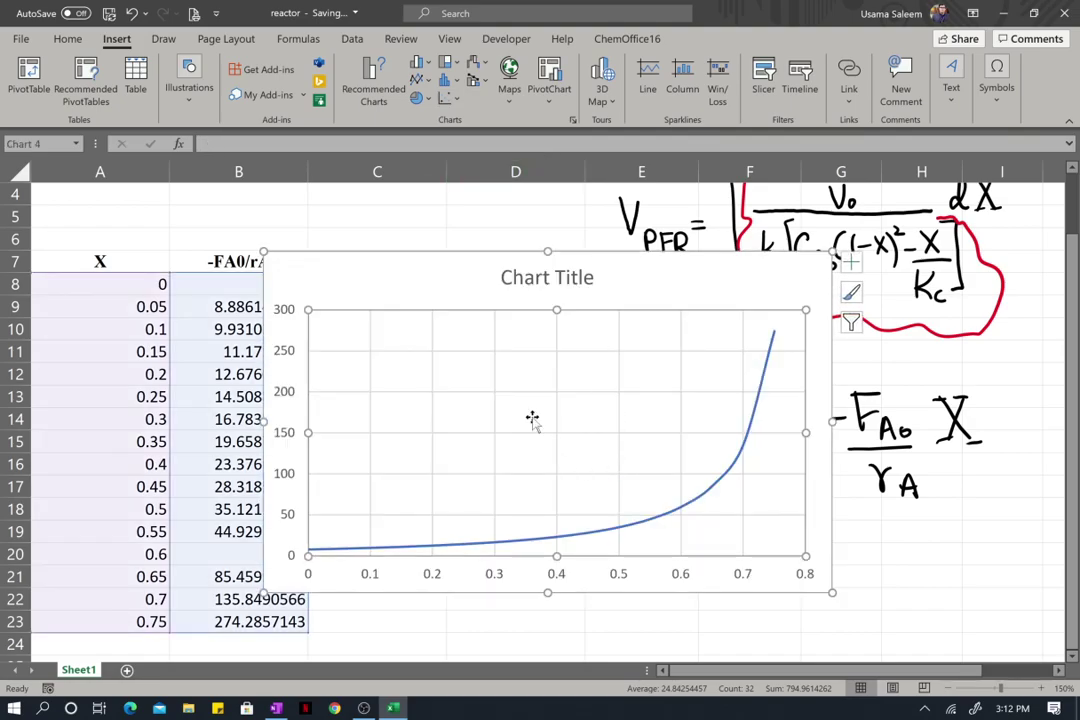
Add axis titles to the chart and set the horizontal axis title to "Conversion of A"
left_click(850, 268)
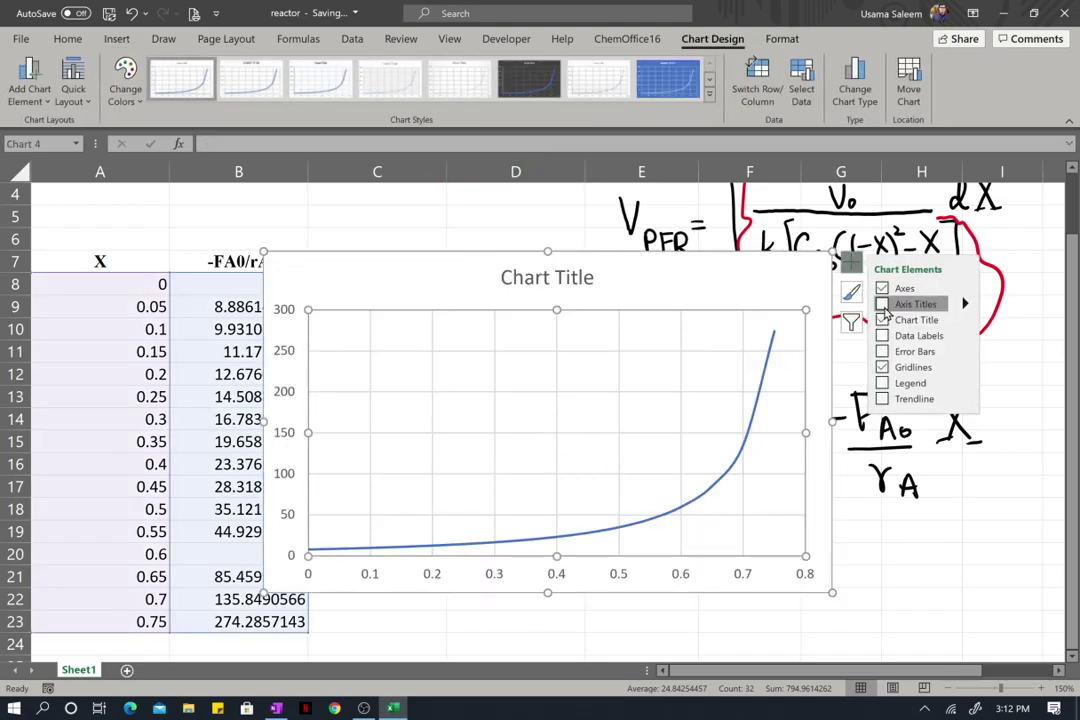
left_click(882, 304)
left_click(591, 564)
double_click(604, 566)
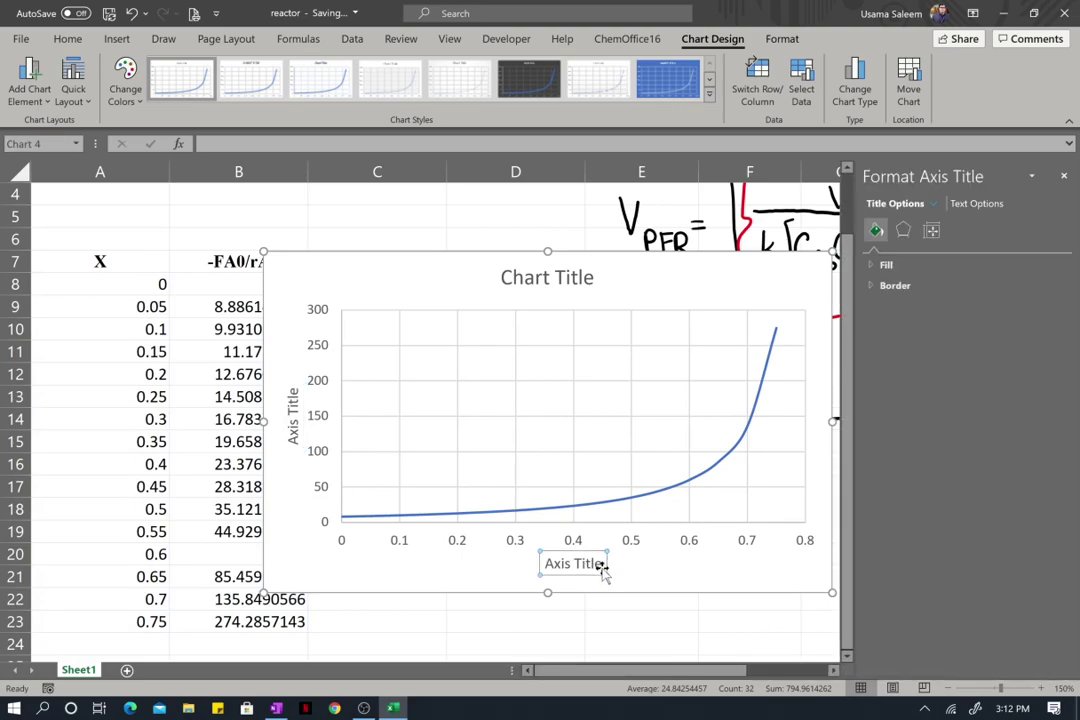
left_click(599, 566)
left_click_drag(590, 563, 530, 571)
type("Conversion of A")
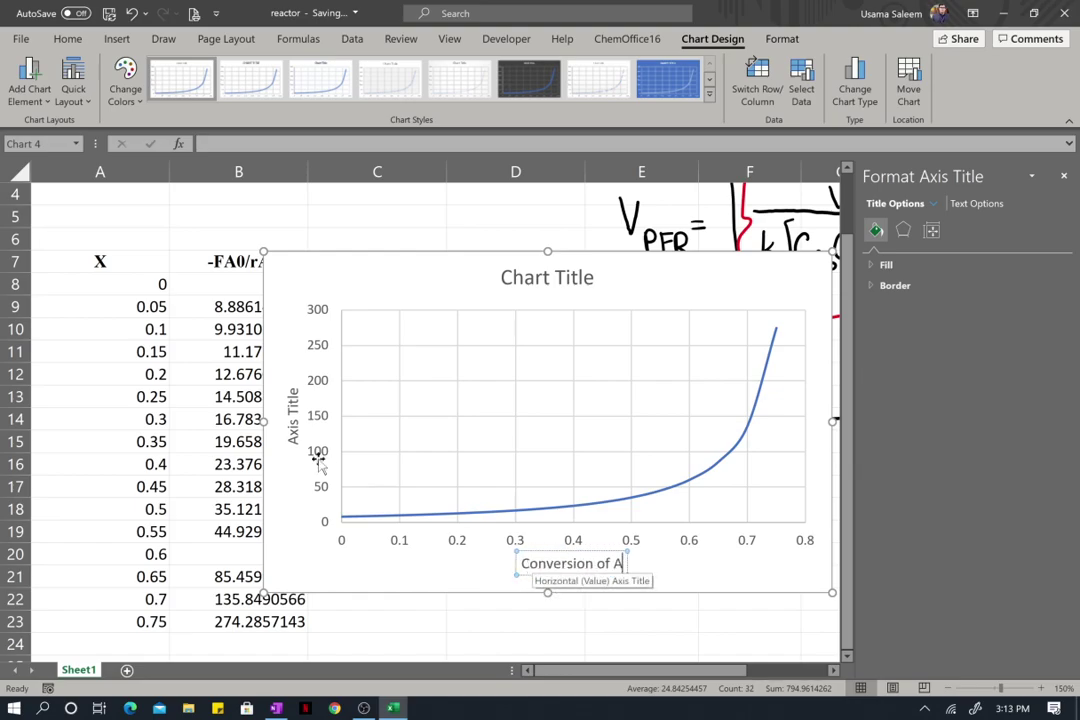
Replace the vertical axis title with "-FA0/rA"
left_click(295, 395)
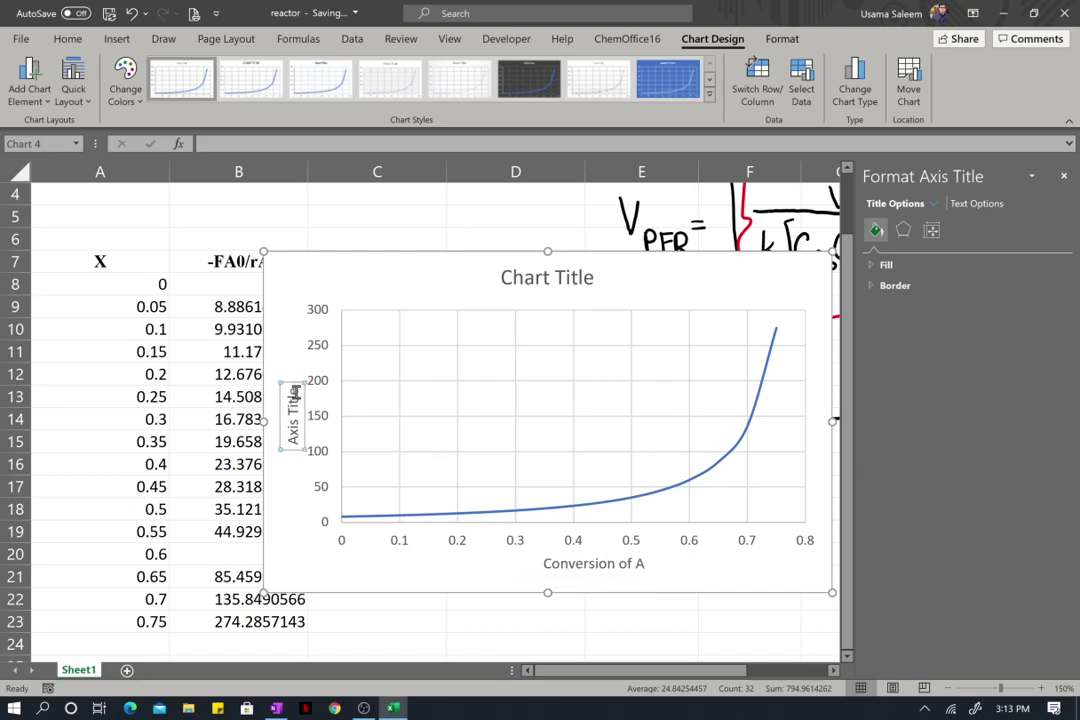
key("BackSpace")
key("BackSpace")
key("BackSpace")
key("BackSpace")
key("BackSpace")
key("BackSpace")
key("BackSpace")
key("BackSpace")
key("BackSpace")
key("BackSpace")
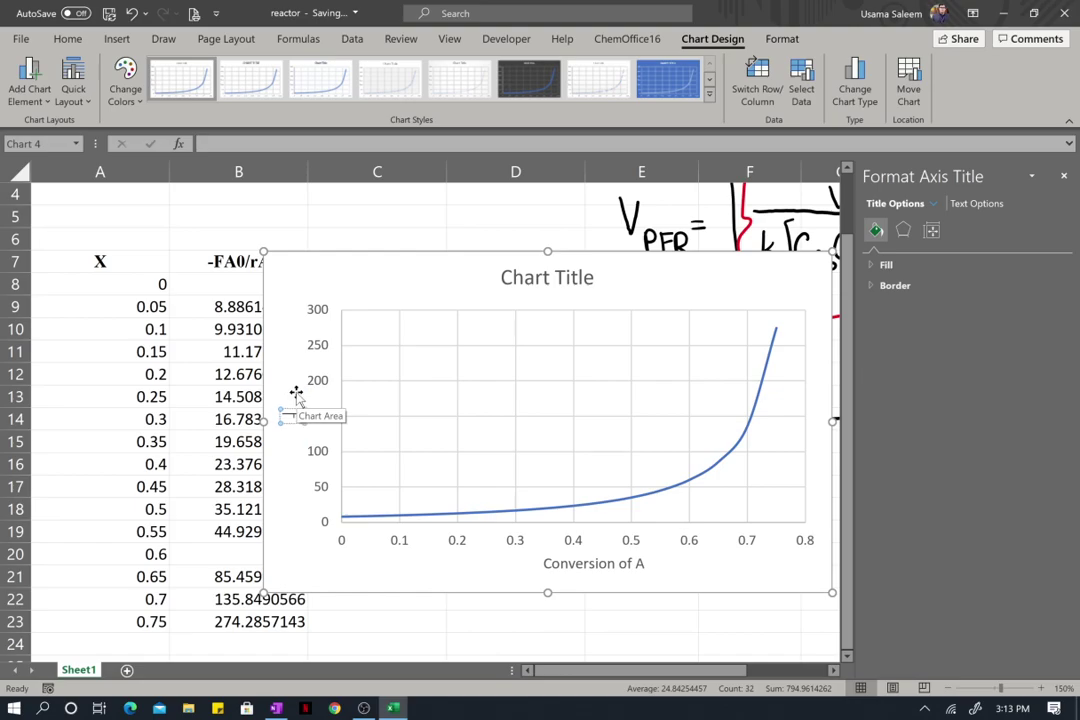
type("-FA0/rA")
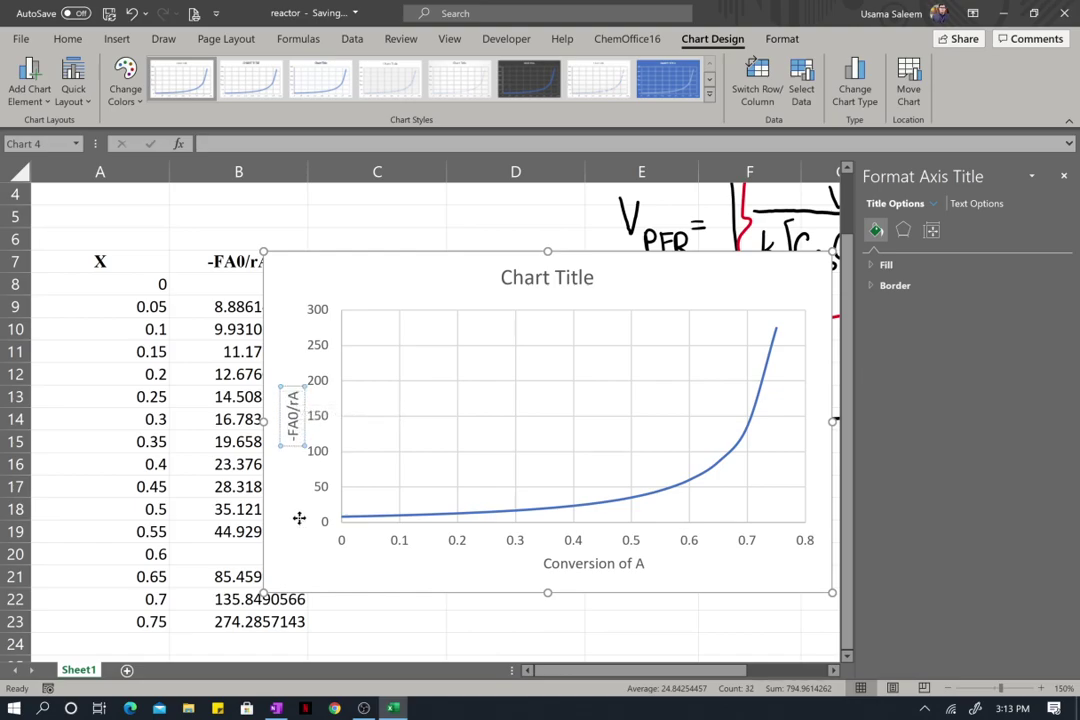
Replace the chart title with "Levenspiel Plot" and close the title formatting pane
left_click(634, 256)
left_click(567, 279)
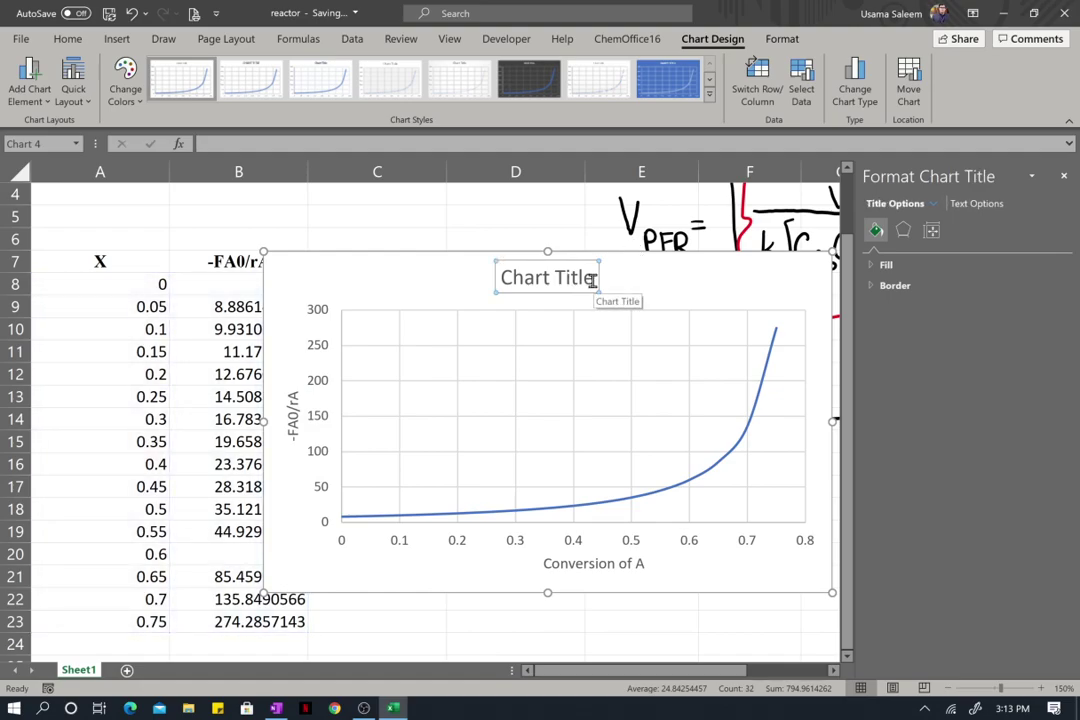
key("BackSpace")
key("BackSpace")
key("BackSpace")
key("BackSpace")
key("BackSpace")
key("BackSpace")
key("BackSpace")
key("BackSpace")
key("BackSpace")
key("BackSpace")
key("BackSpace")
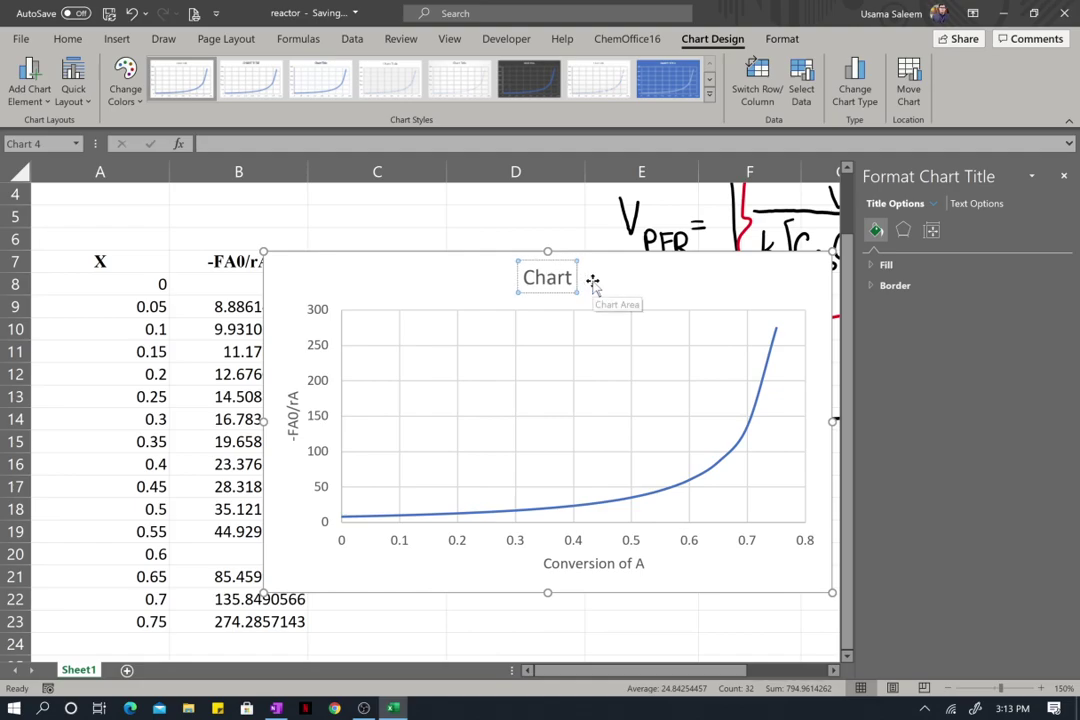
type("Lev")
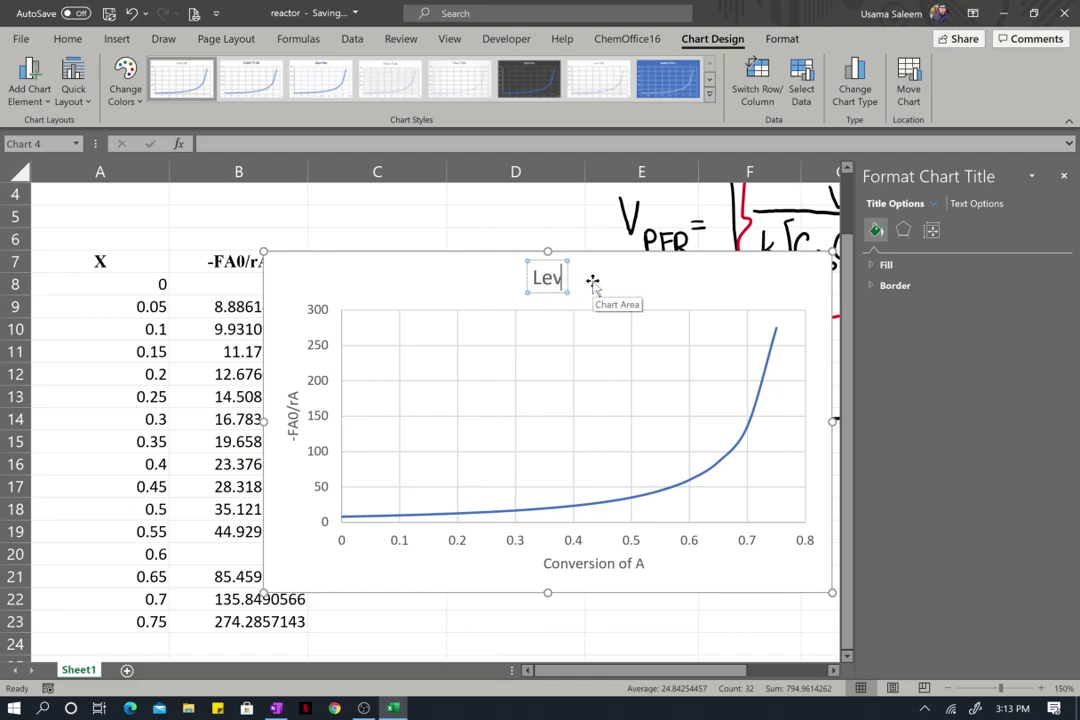
type("enspiel Plot")
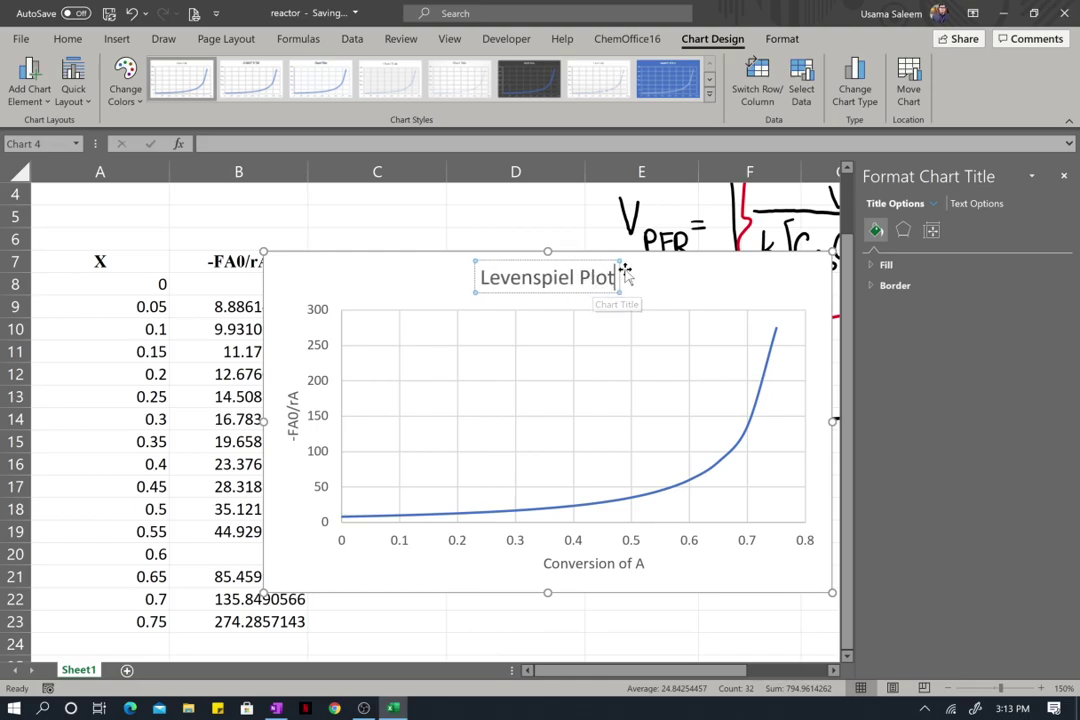
left_click(1063, 175)
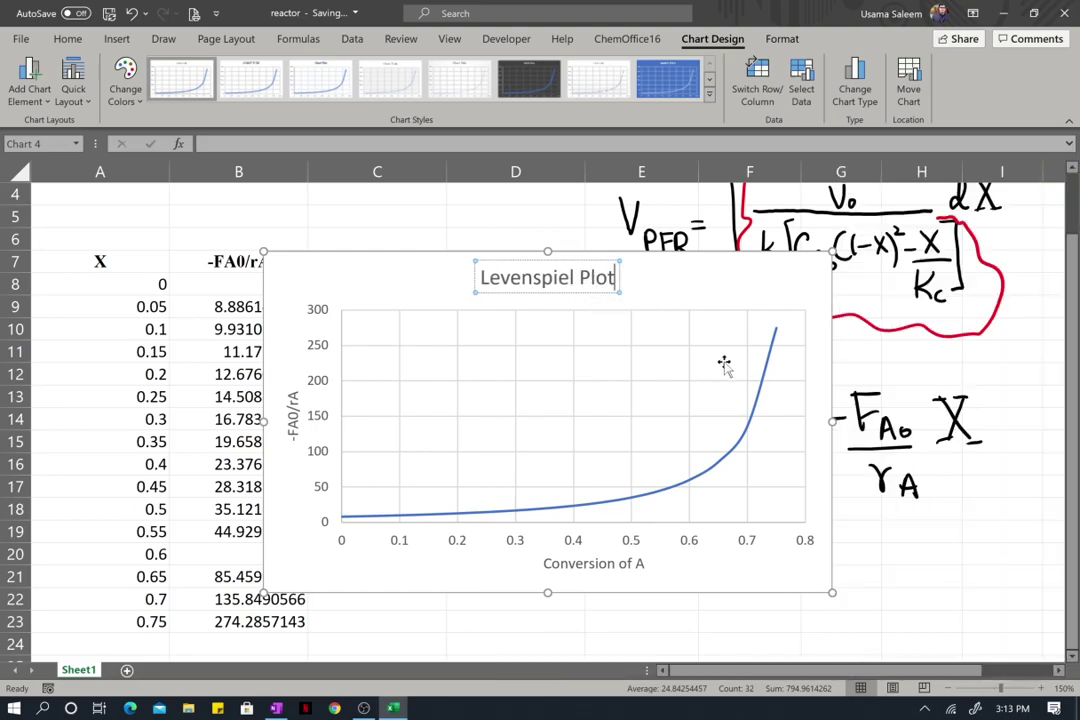
Move the chart to a new sheet named "Levenspiel" and reposition the "Conversion of A" title below the horizontal axis numbers
left_click(690, 565)
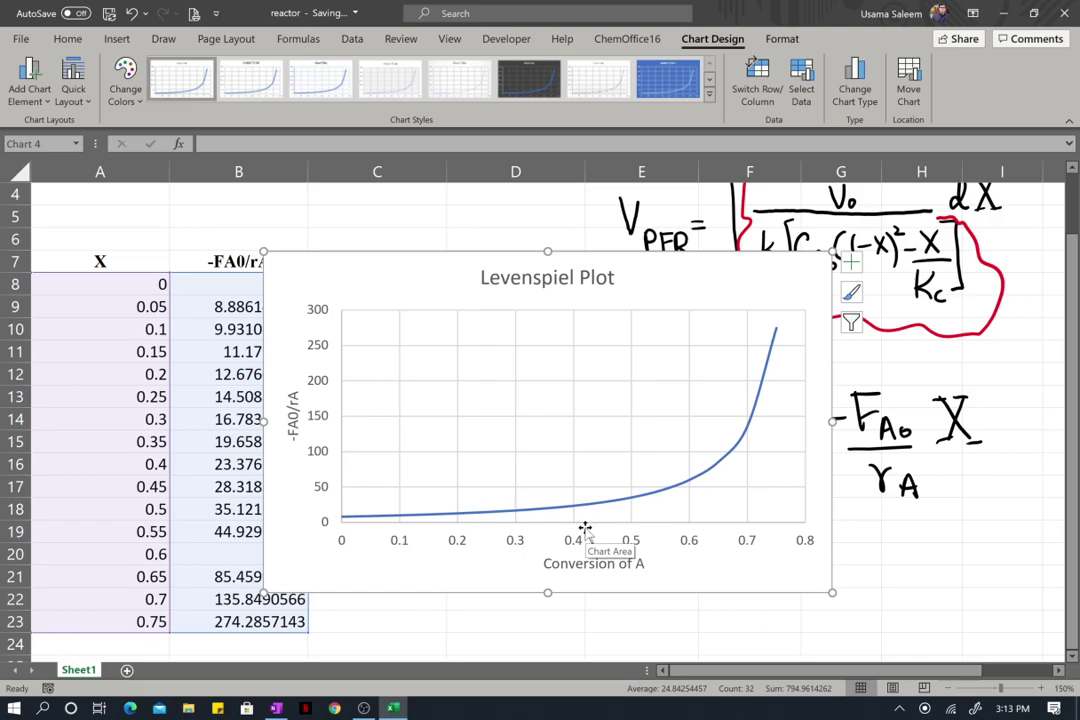
right_click(637, 296)
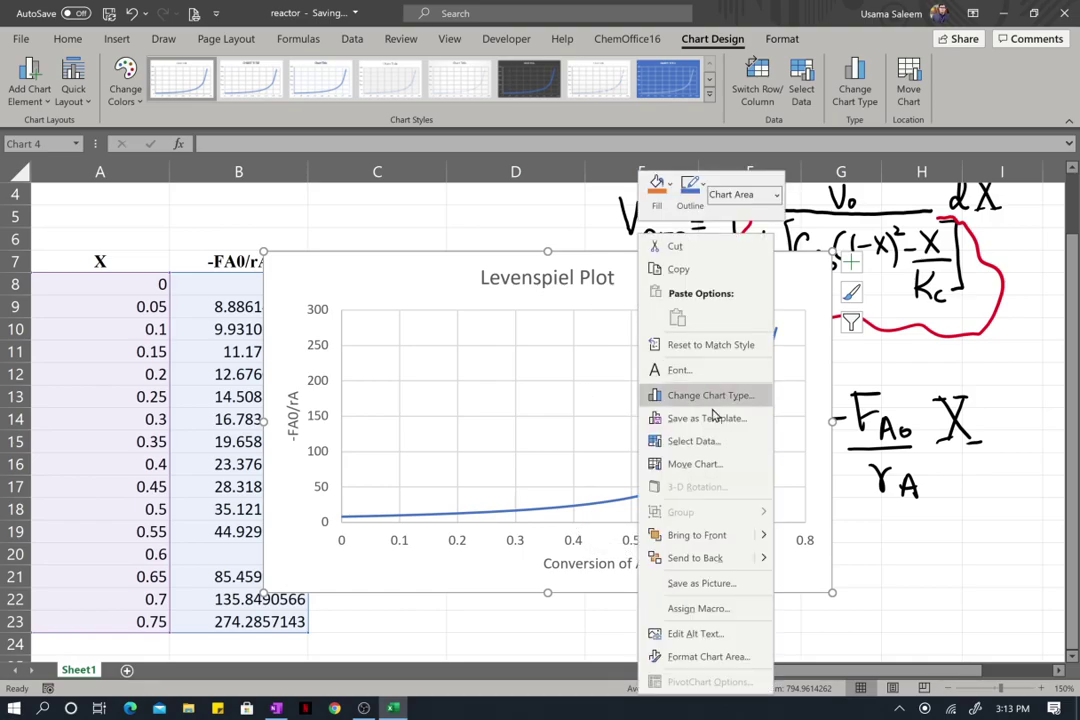
left_click(745, 464)
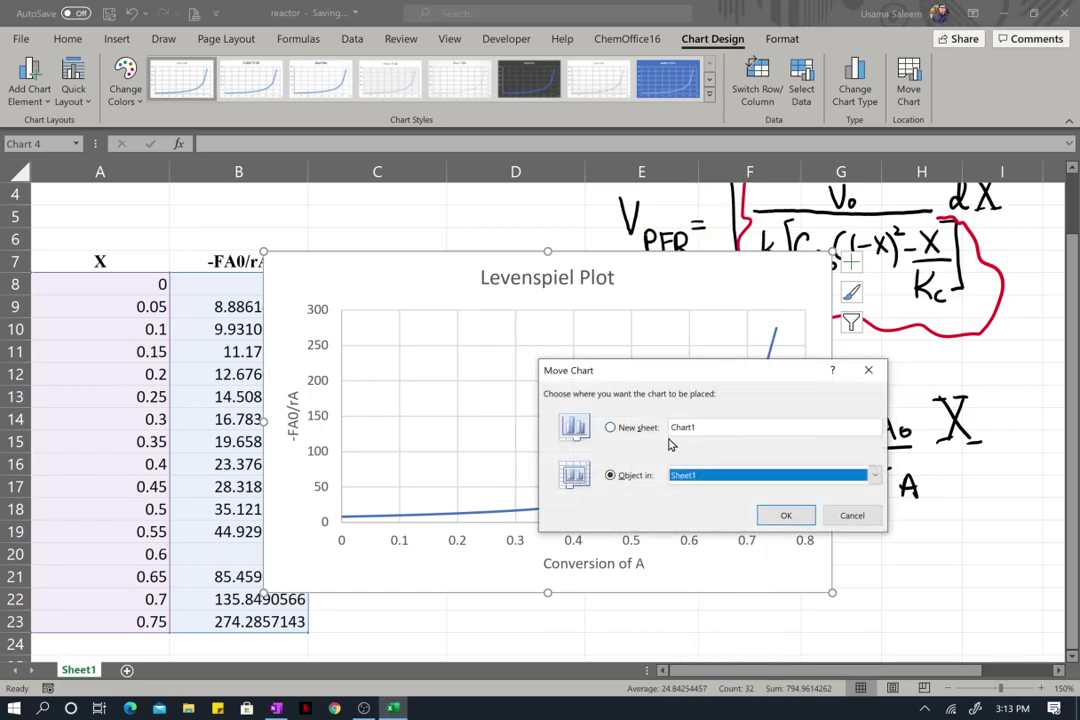
left_click(615, 428)
type("Levenspi")
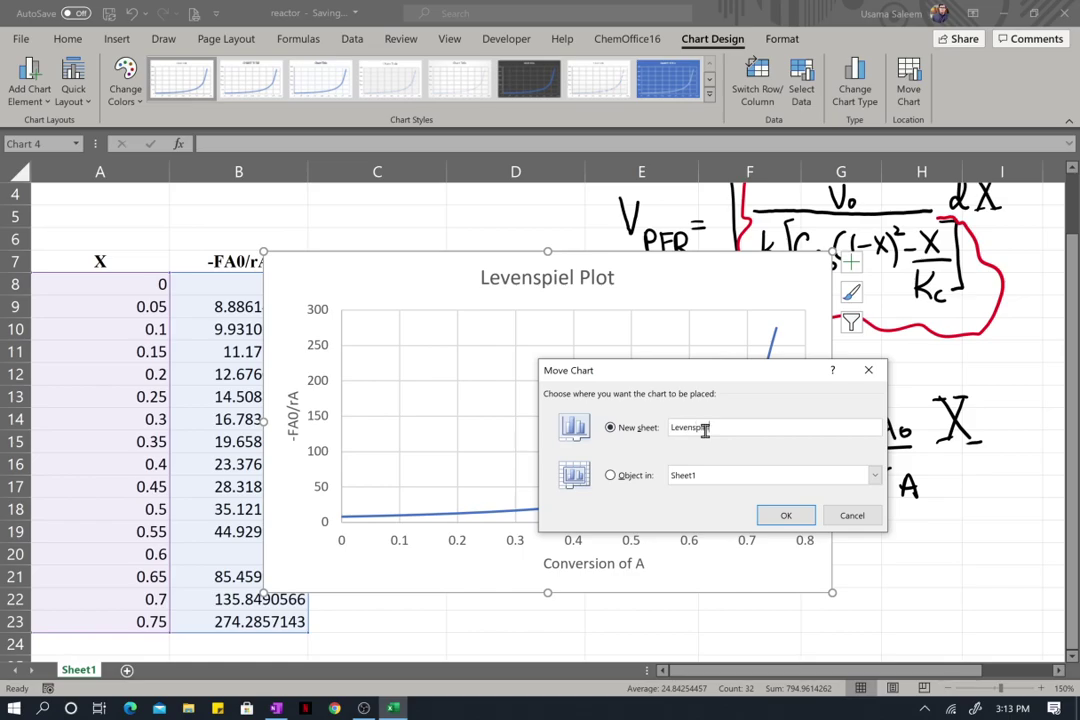
key("Return")
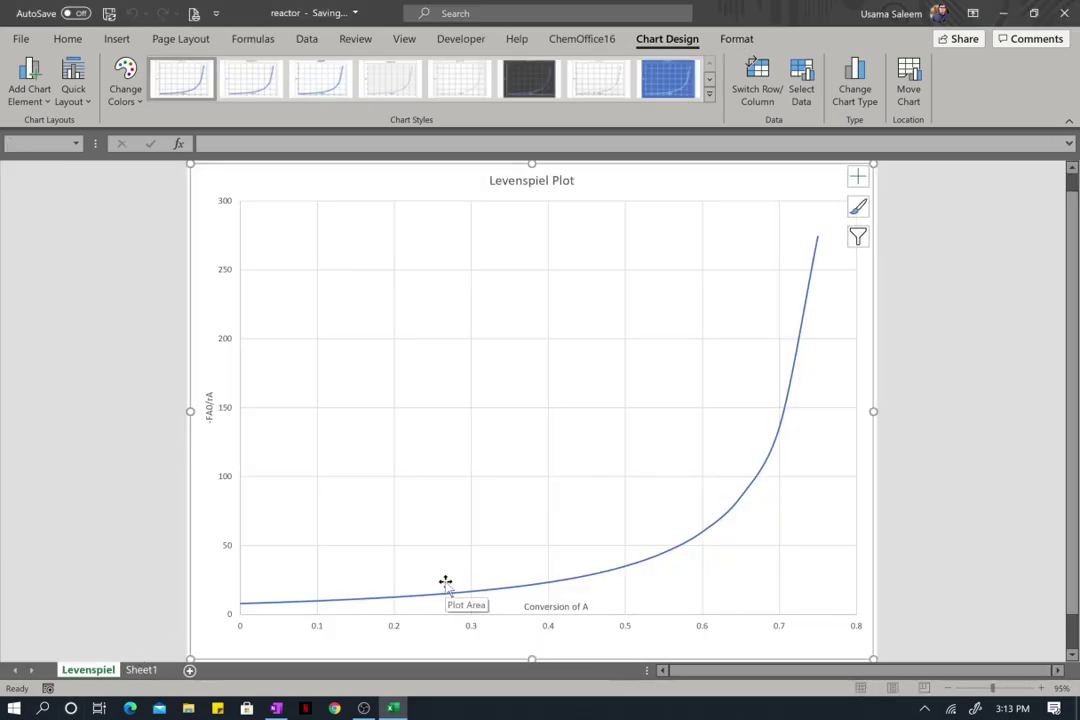
left_click(566, 605)
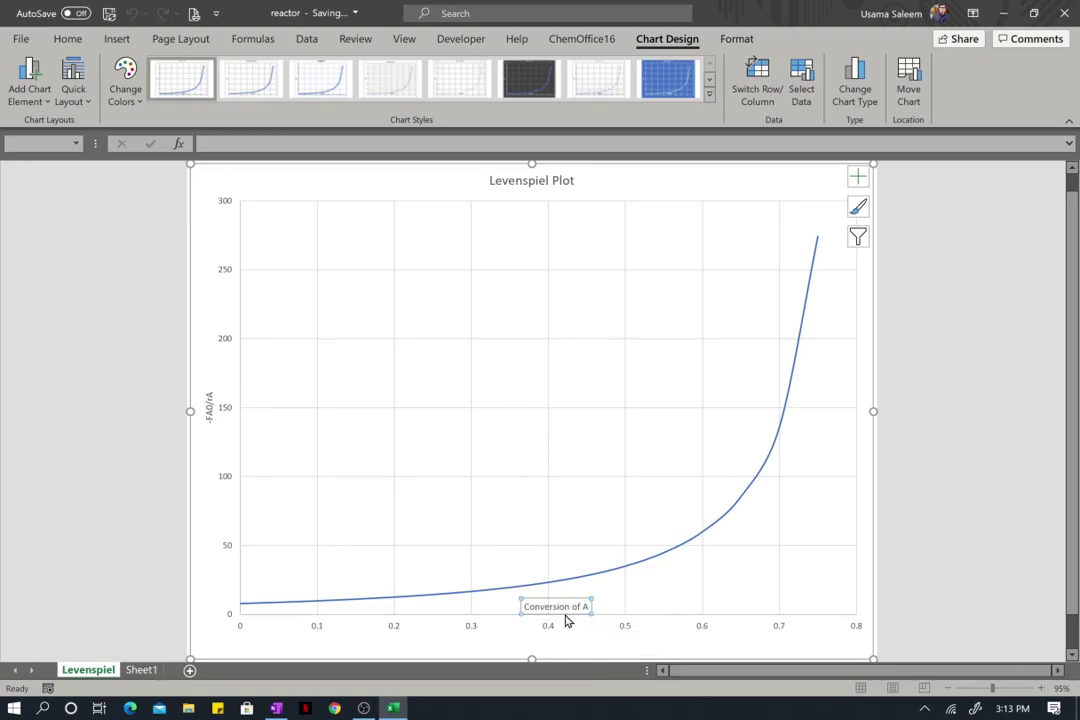
left_click_drag(552, 650, 552, 649)
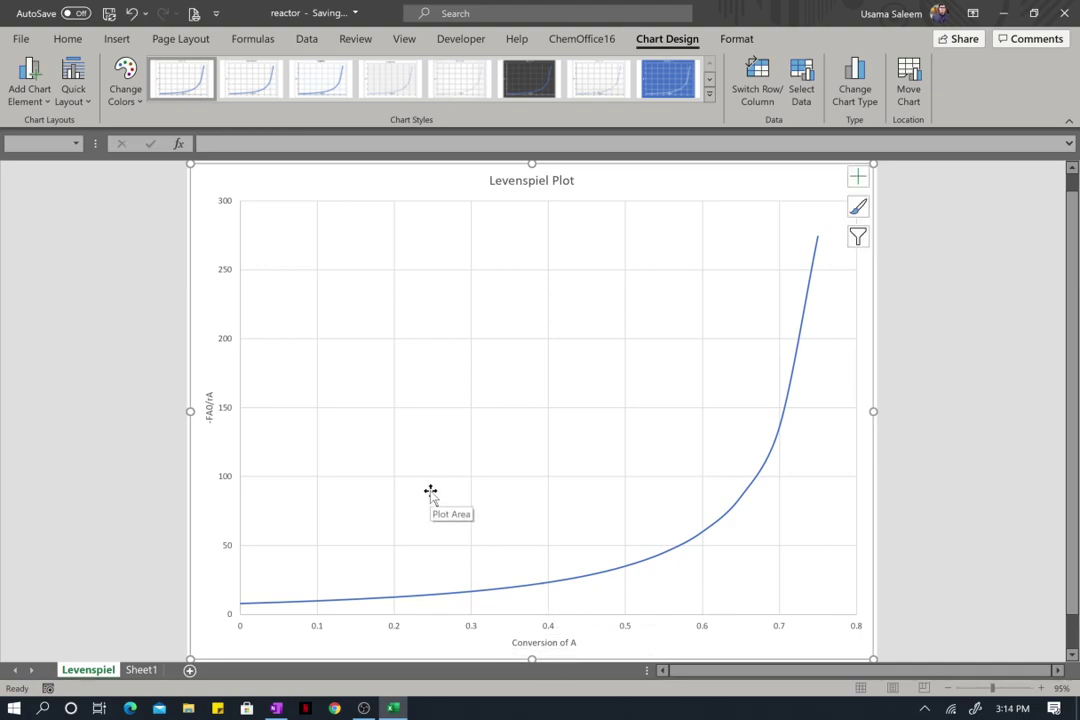
On Sheet1, enter the header "Trap" in C7 and =0 in C8, with C8 not bold
left_click(145, 671)
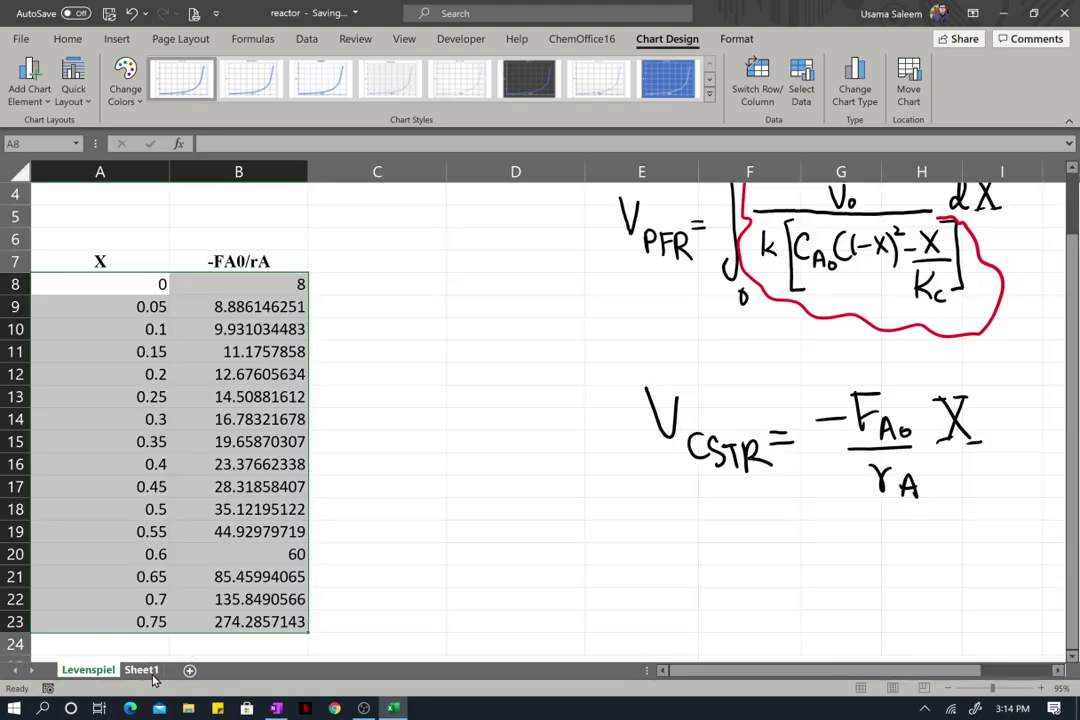
left_click(420, 482)
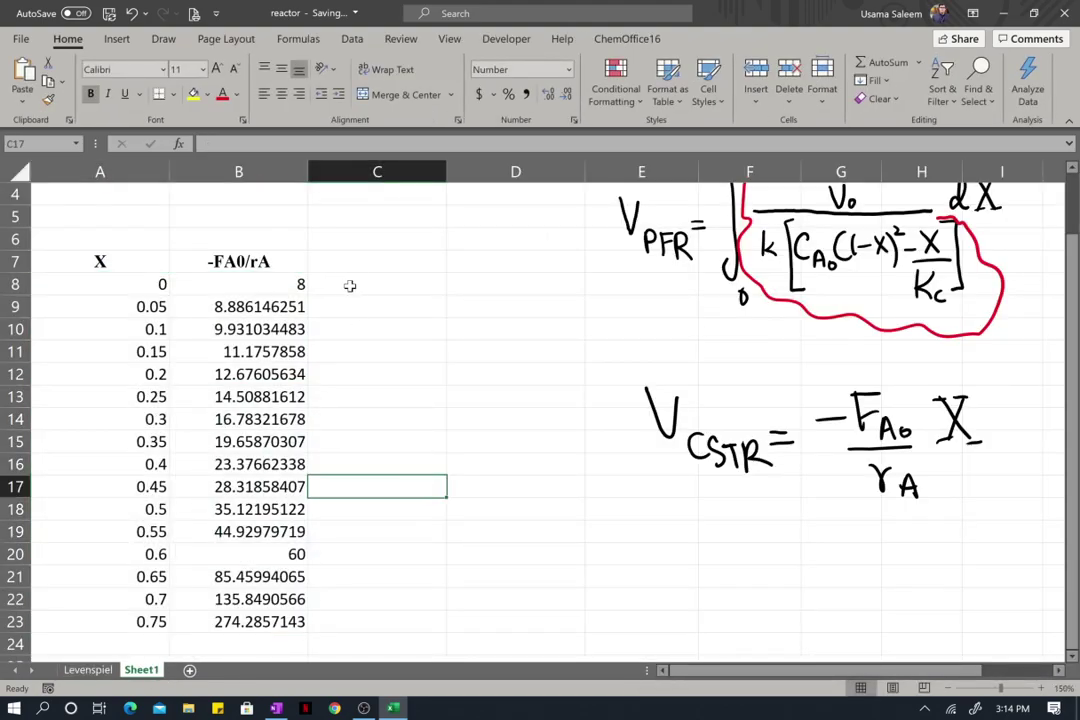
scroll(350, 286, "up", 1)
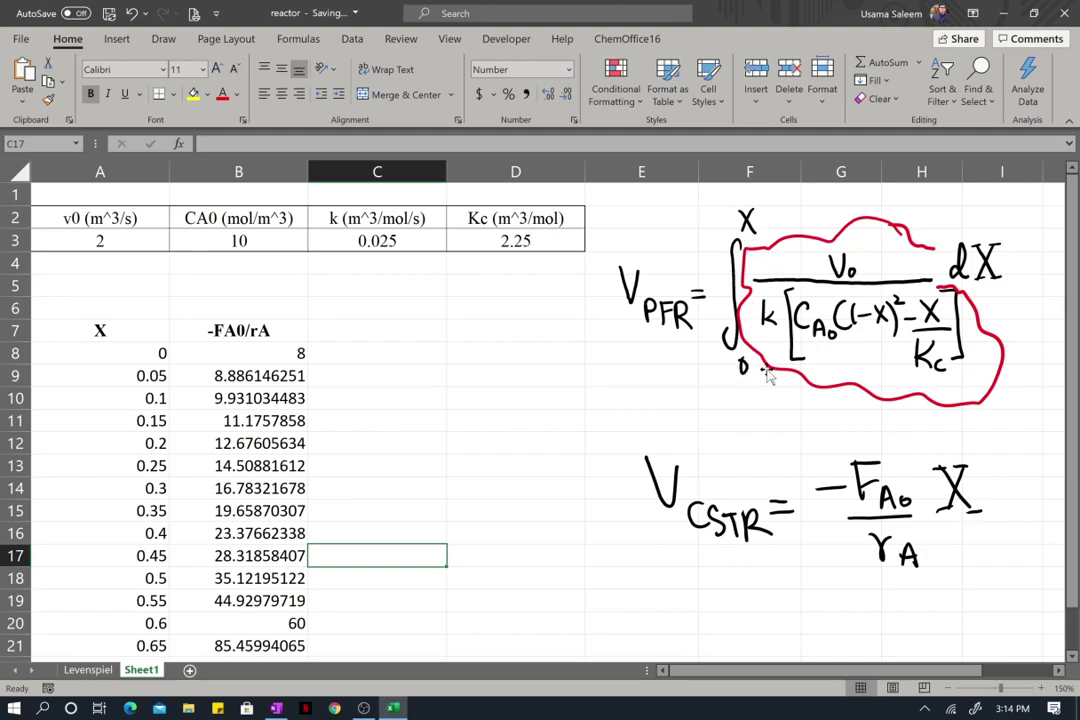
left_click(348, 334)
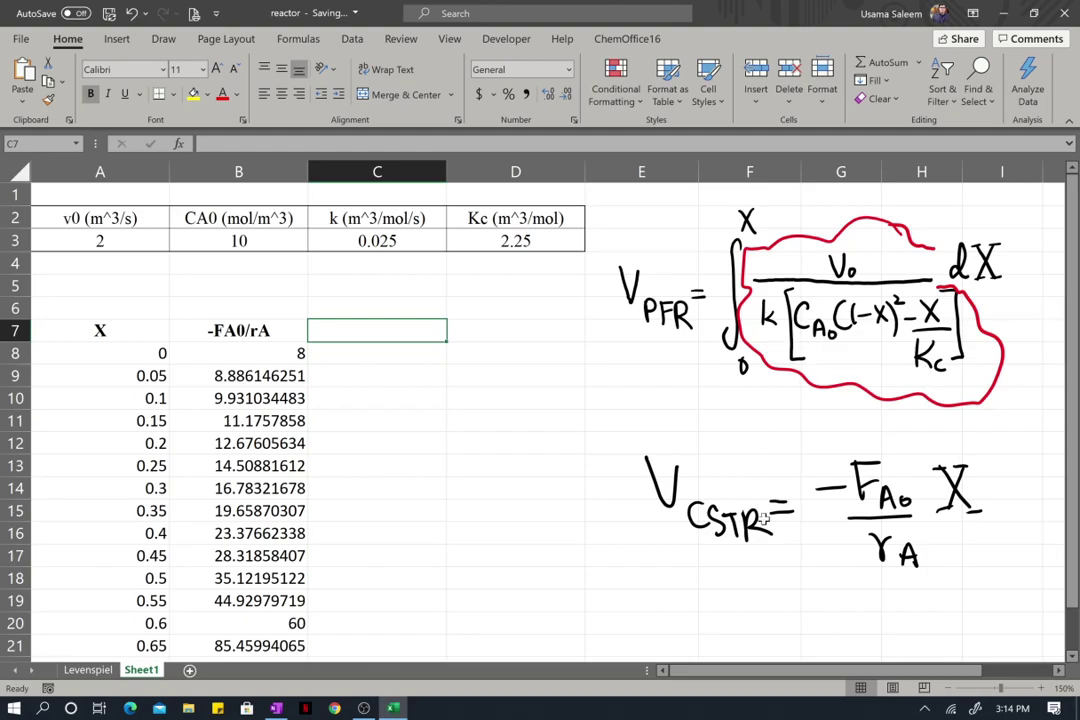
type("Trap")
key("Return")
type("=")
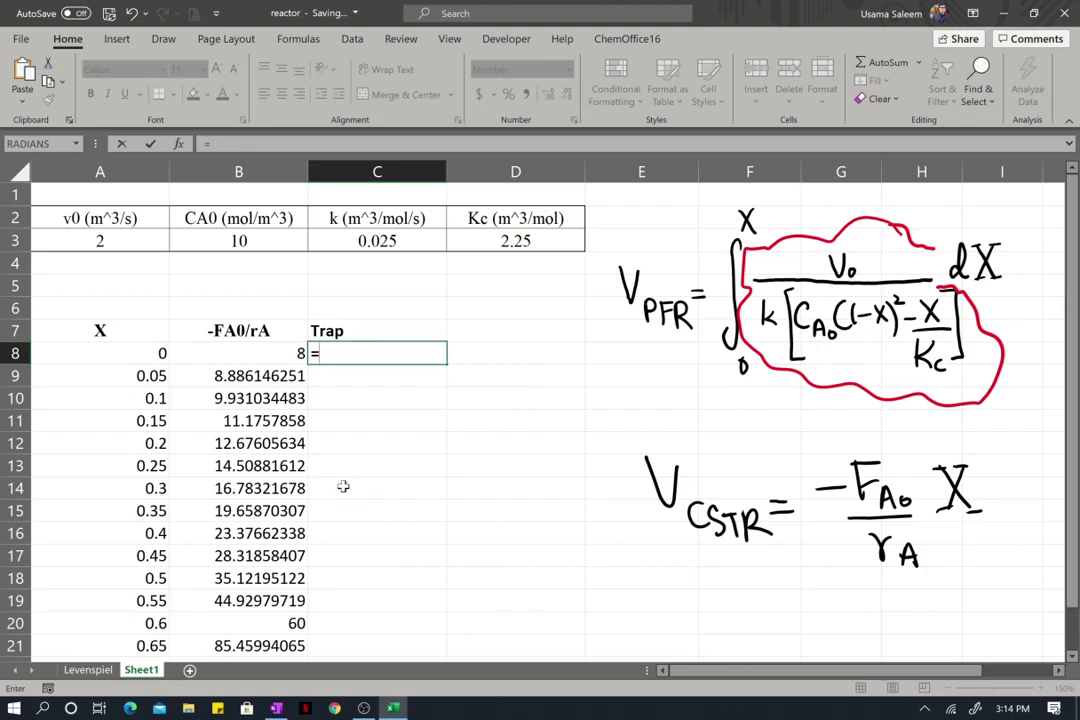
type("0")
key("Return")
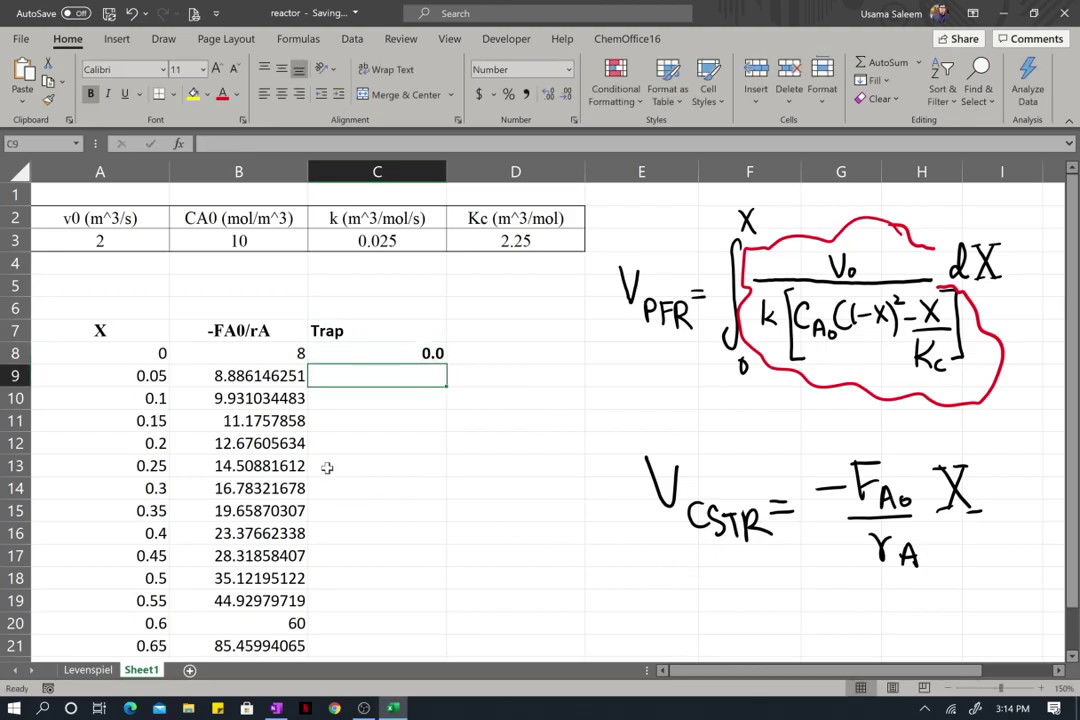
left_click(404, 356)
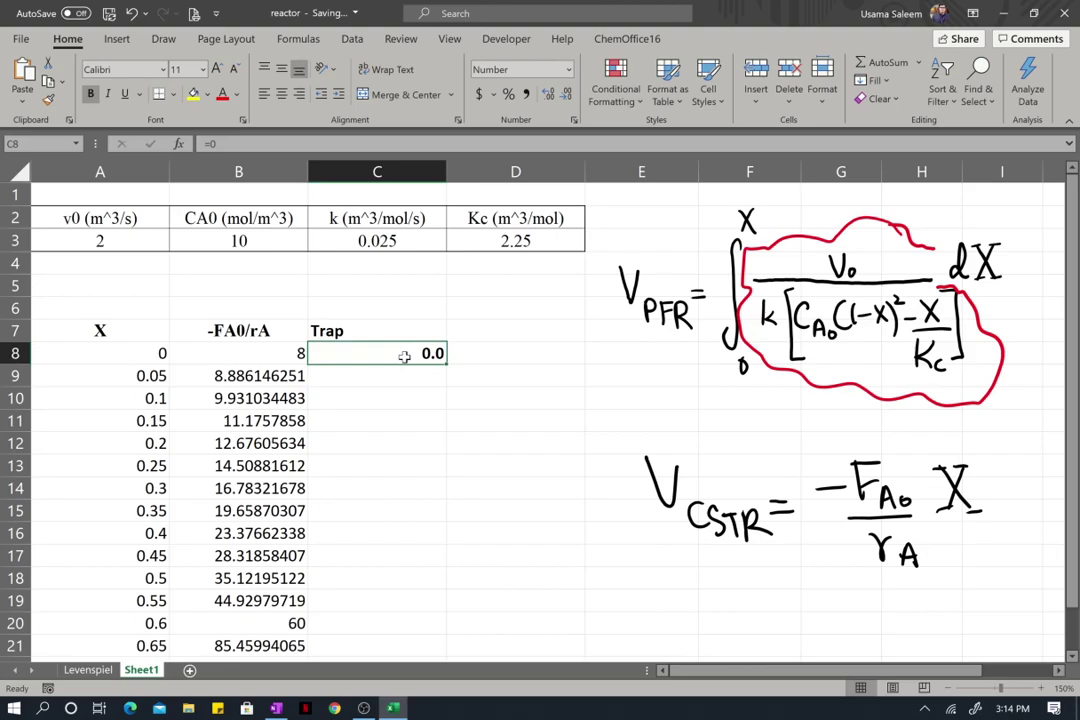
Enter the trapezoidal area formula =0.5*(B8+B9)*(A9-A8) in C9
left_click(403, 378)
type("=")
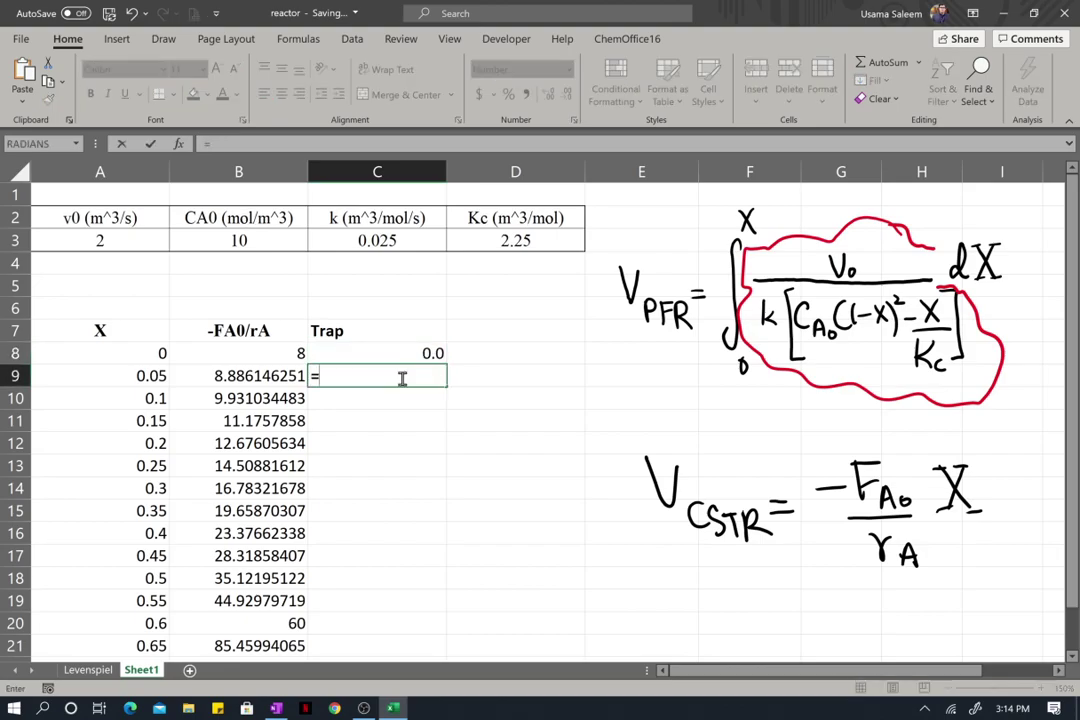
type("0.5*(")
left_click(272, 354)
type("+")
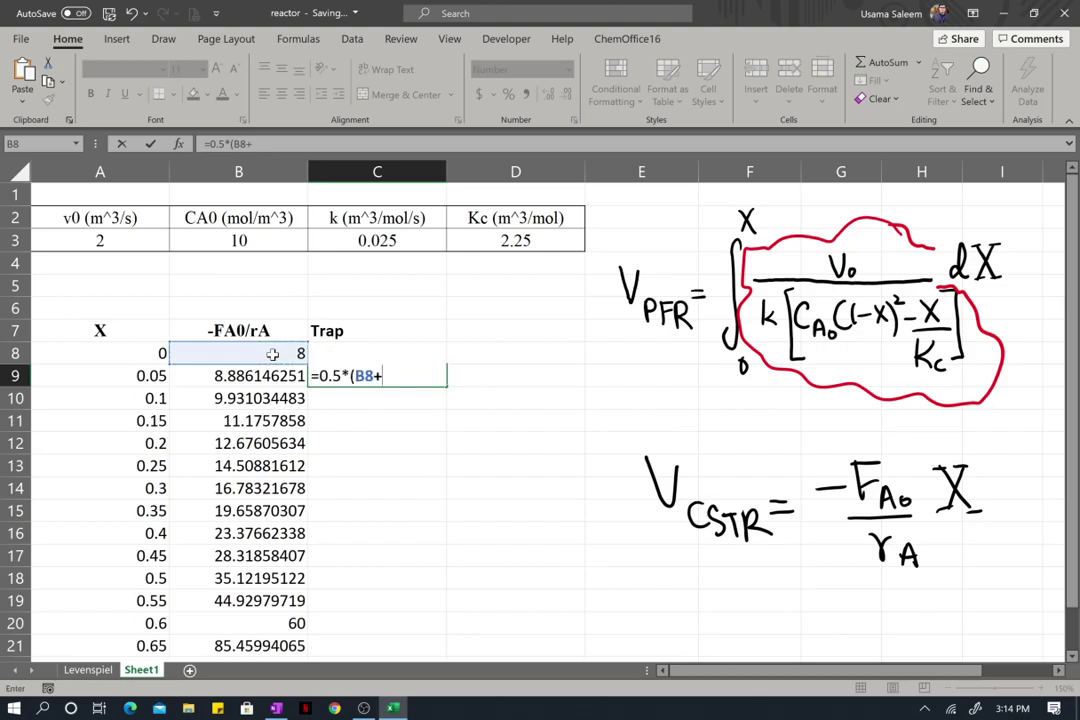
left_click(268, 376)
type(")*(")
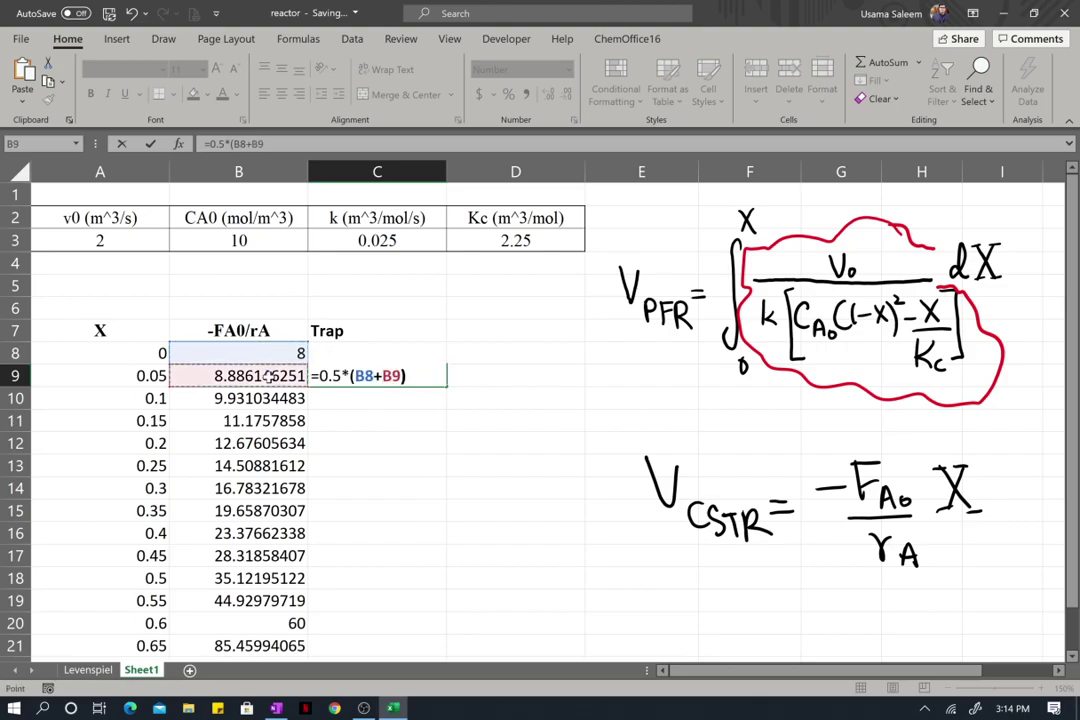
left_click(150, 376)
type("-")
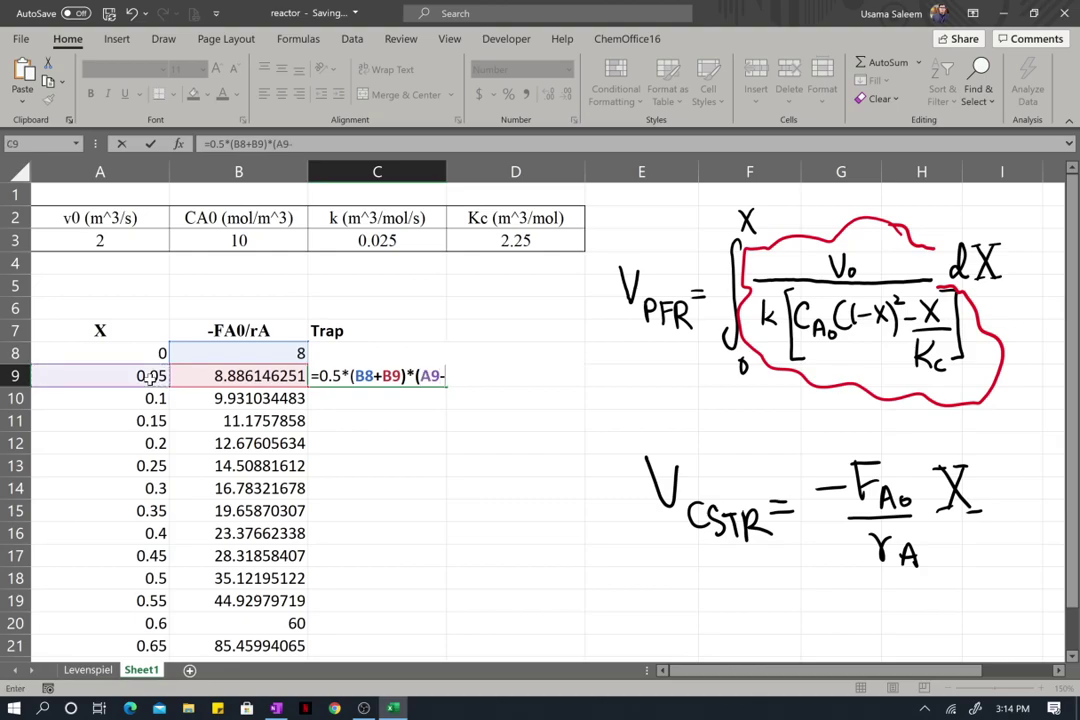
left_click(140, 356)
type(")")
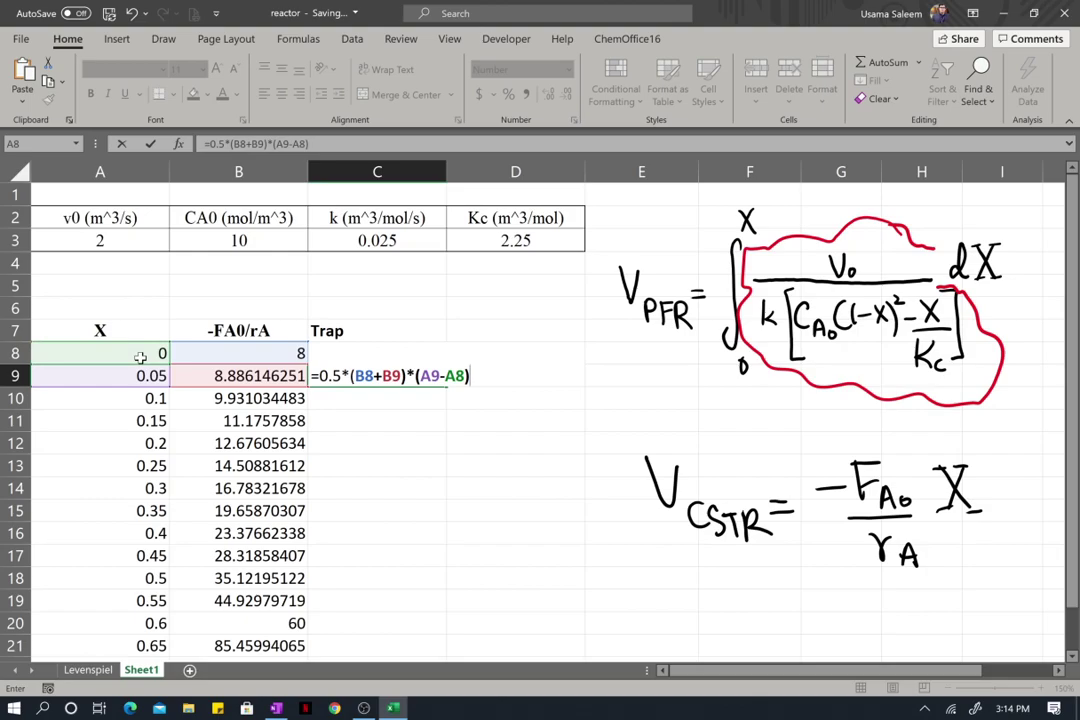
key("Return")
Fill the trapezoid formula from C9 down to C23 and remove the bold formatting from these cells
scroll(384, 275, "down", 3)
scroll(384, 275, "up", 1)
left_click(432, 238)
left_click_drag(444, 244, 416, 556)
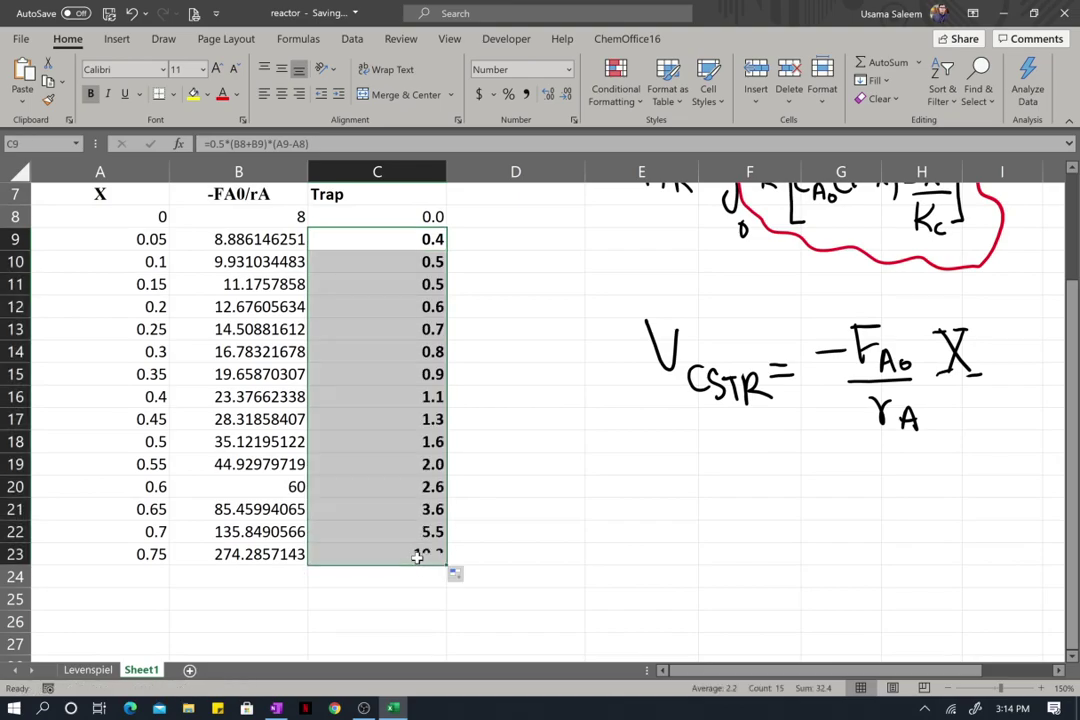
scroll(418, 554, "up", 1)
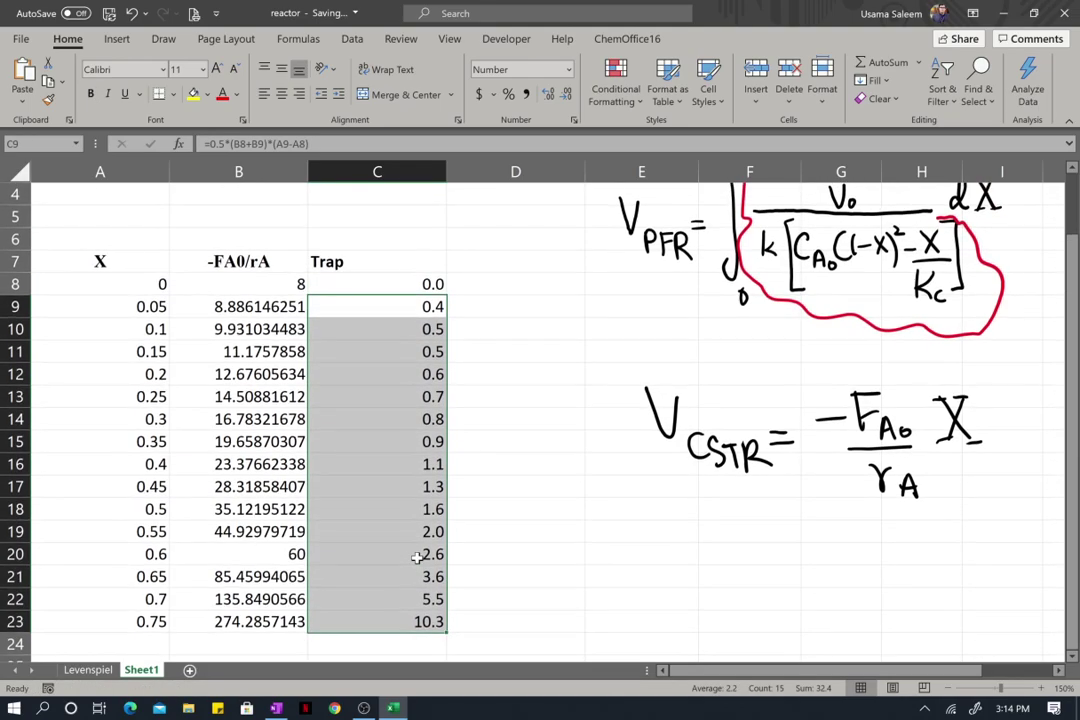
Enter the header "Vpfr (m^3)" in D7 and the formula =C8 in D8
left_click(480, 262)
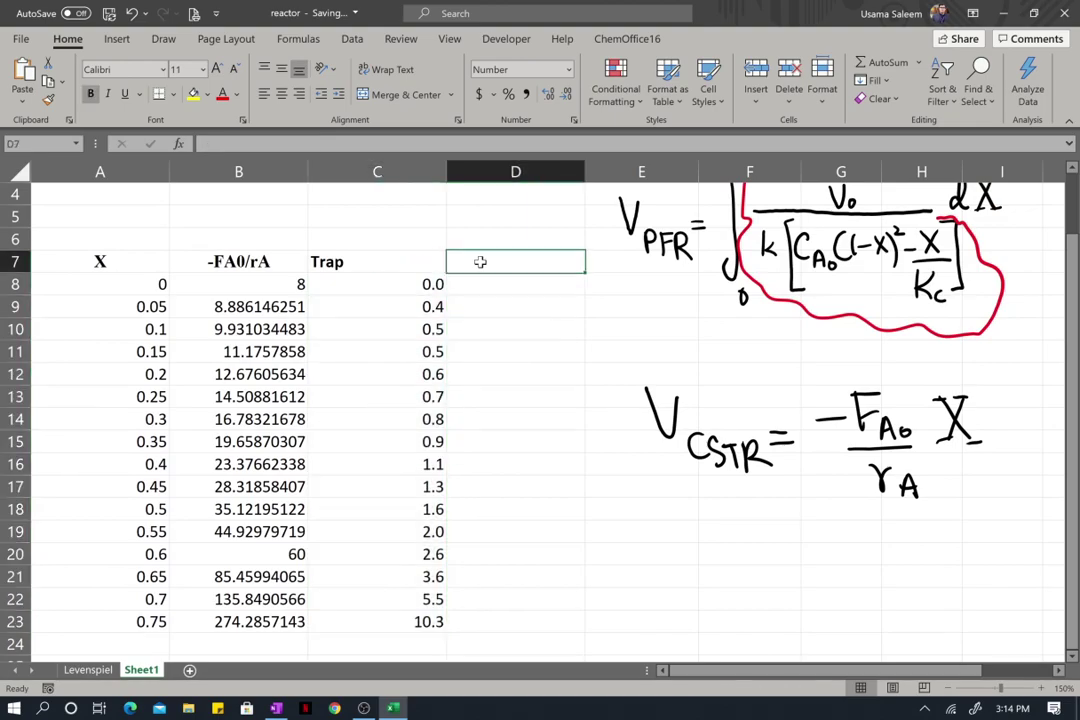
type("Vpfr (m^3)")
key("Return")
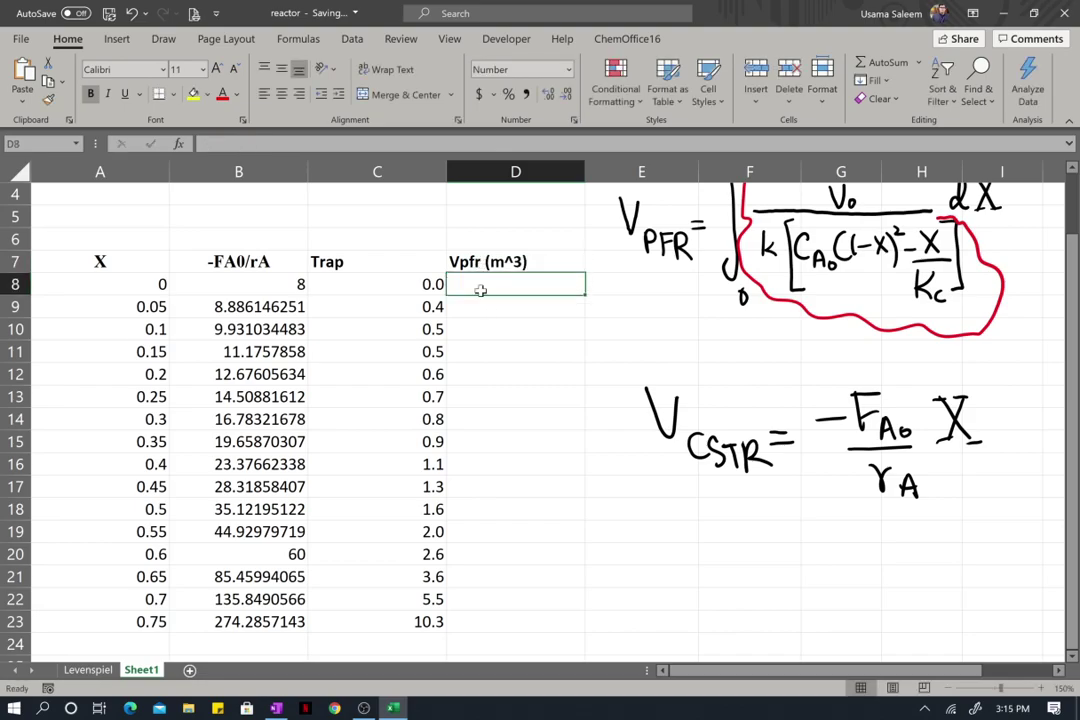
type("=")
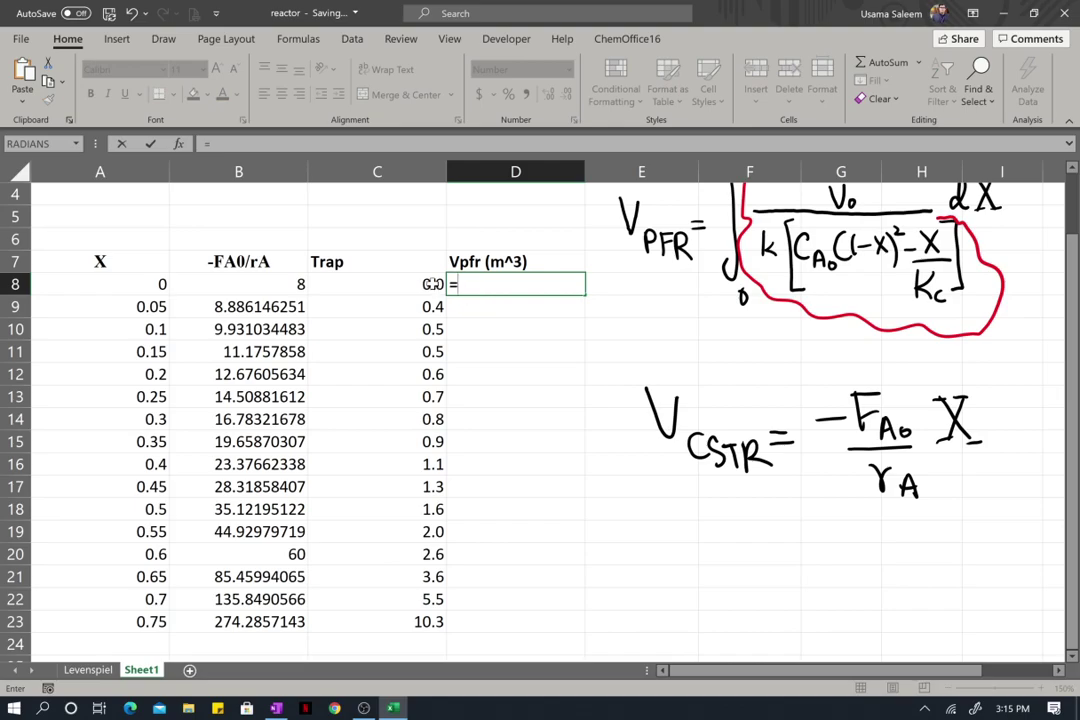
left_click(432, 284)
key("Return")
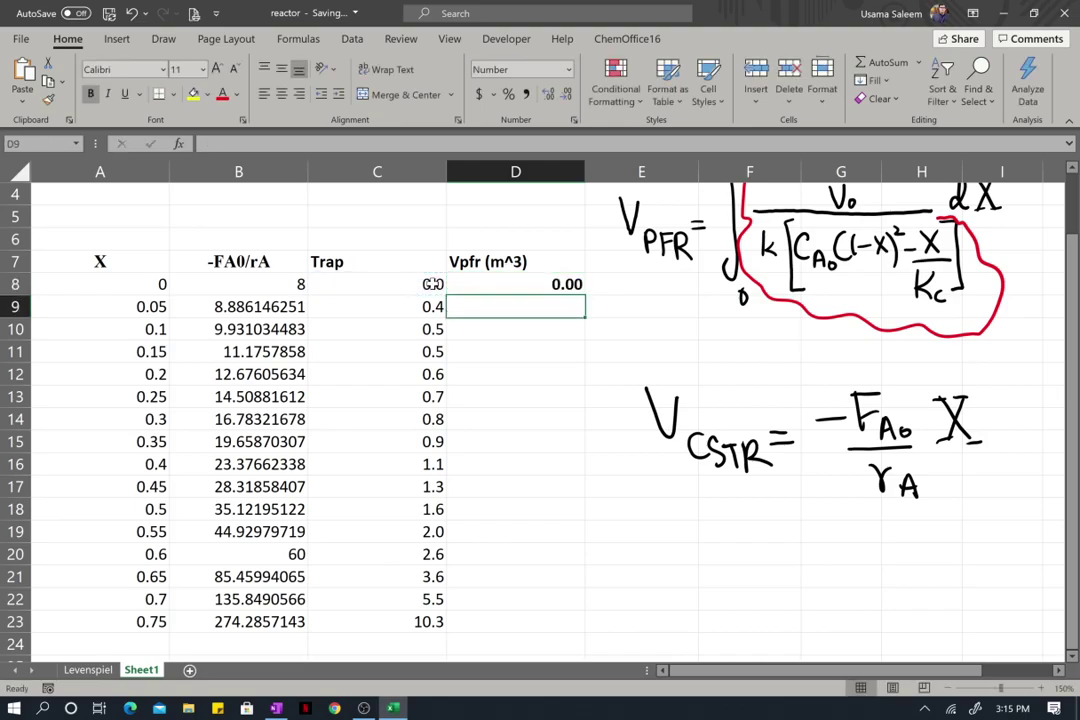
Enter the cumulative volume formula =D8+C9 in D9 and fill it down to D23
type("=")
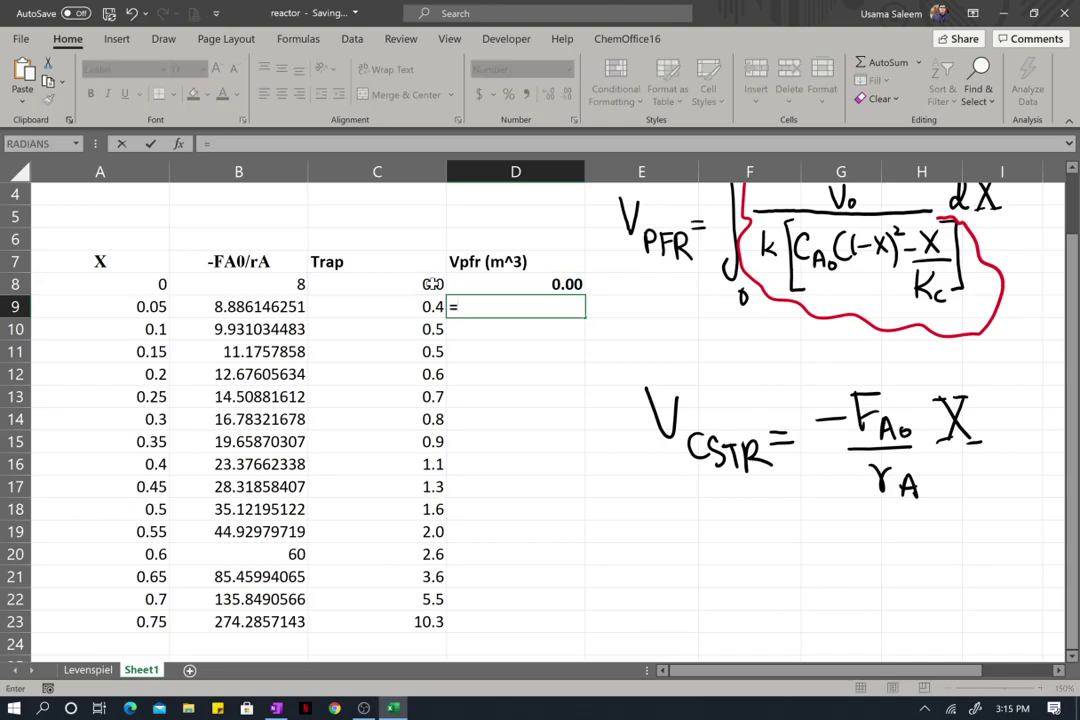
left_click(485, 282)
type("+")
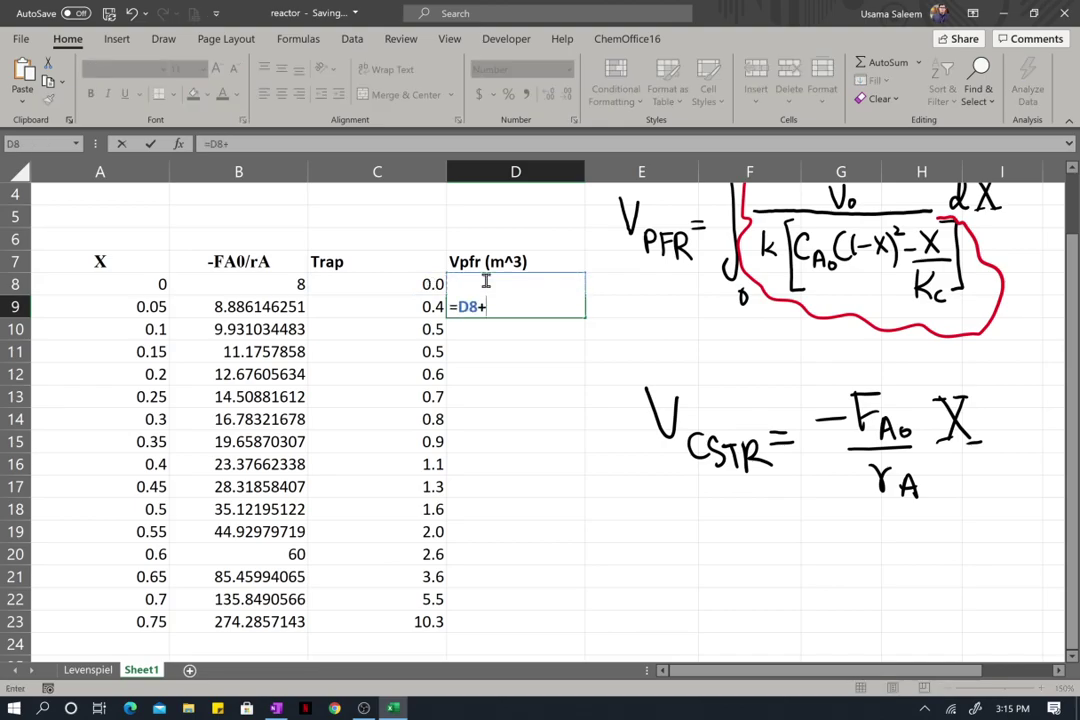
left_click(433, 307)
key("Return")
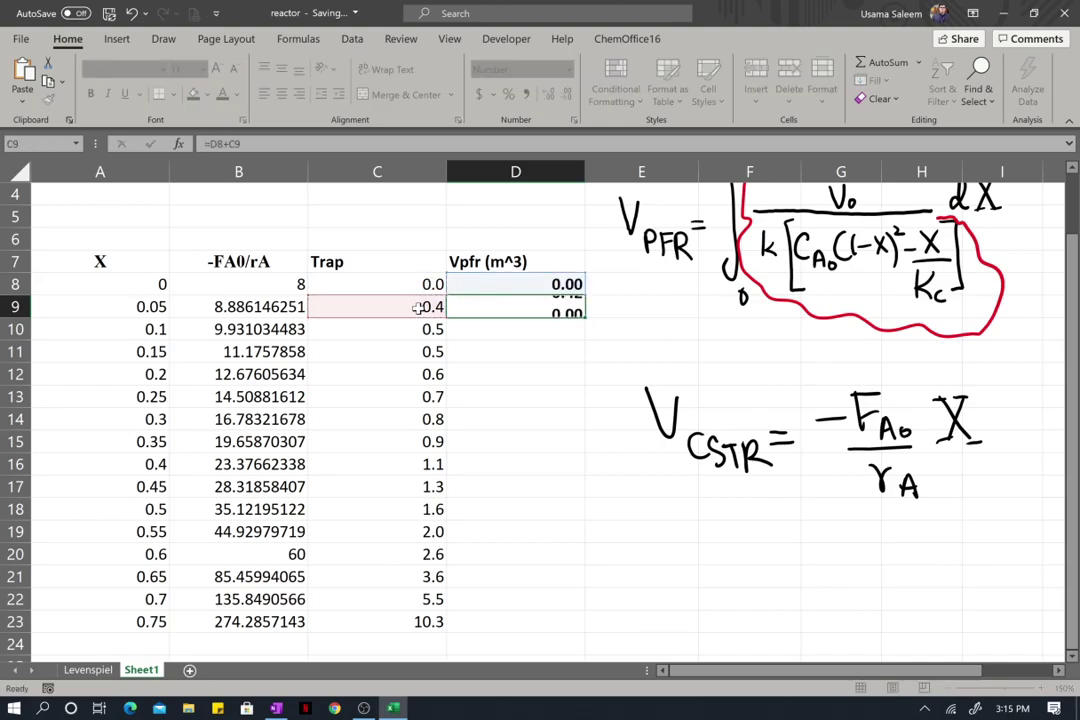
left_click(494, 309)
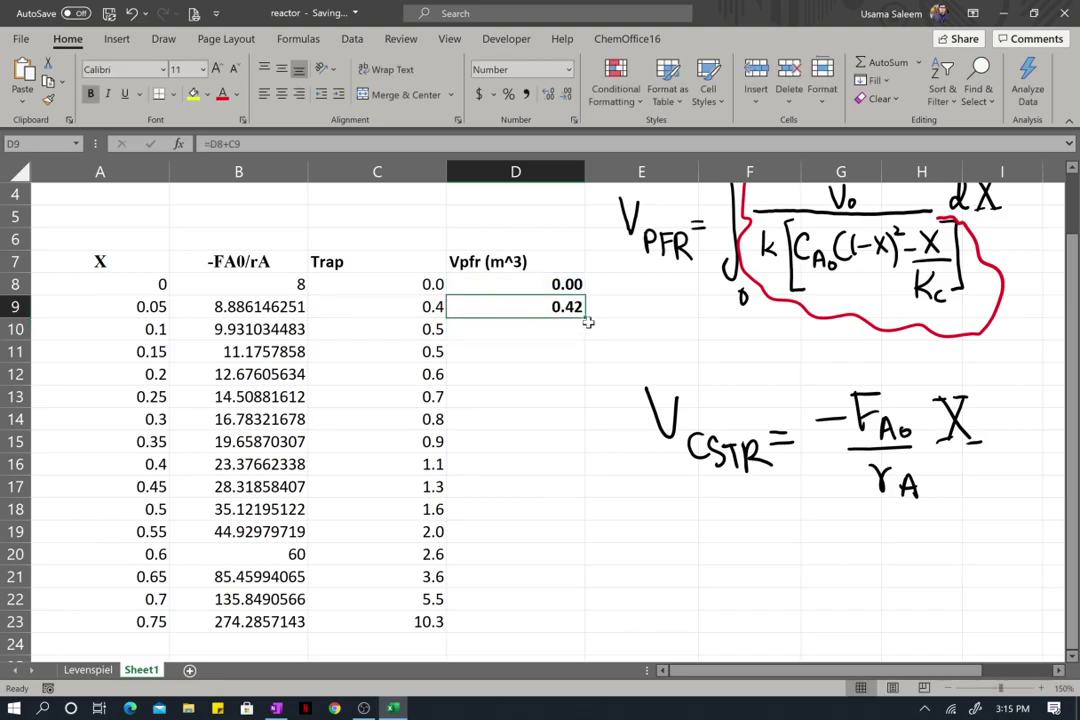
left_click_drag(587, 319, 558, 627)
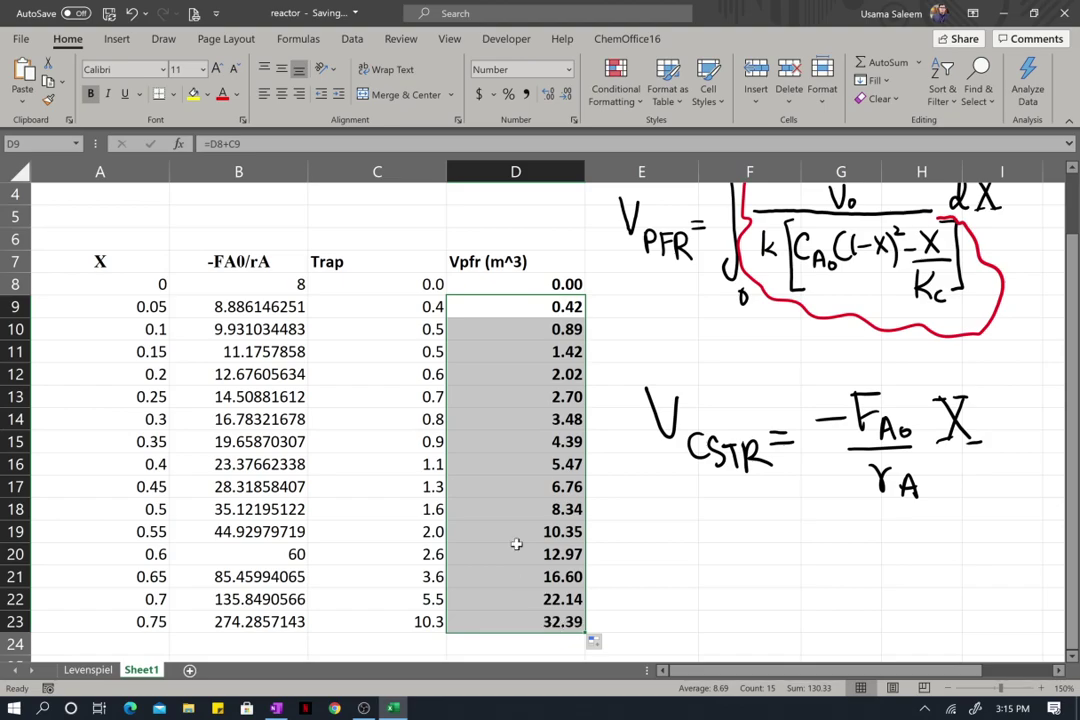
Remove the bold formatting from the Vpfr values in D8:D23
key("shift+Up")
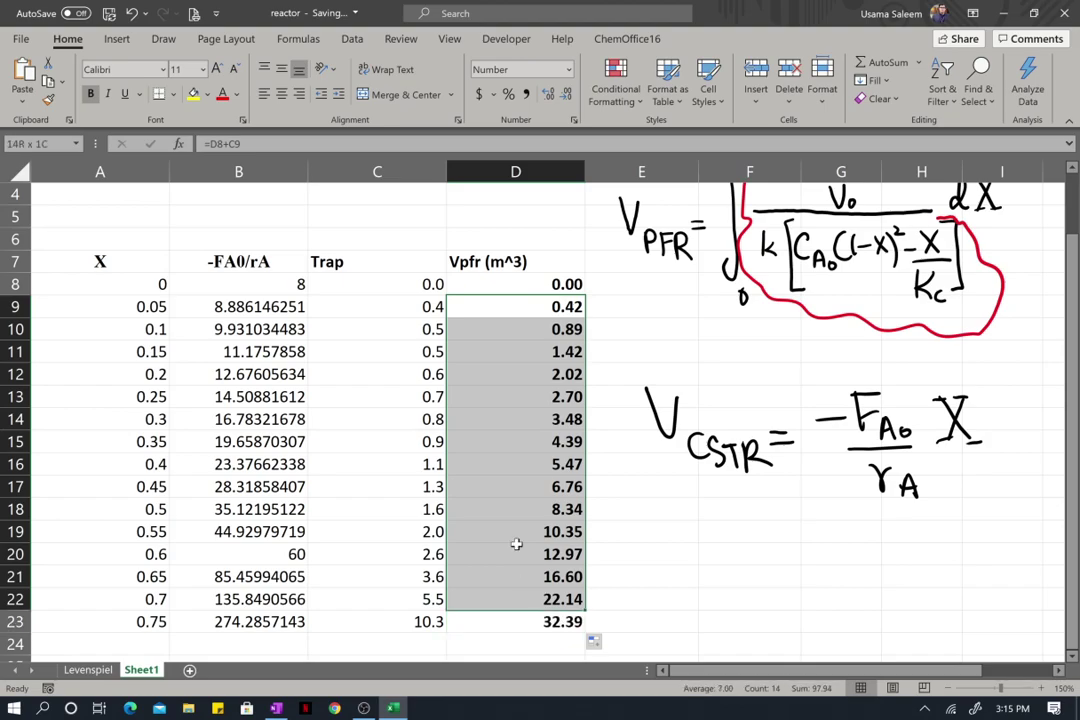
left_click(520, 288)
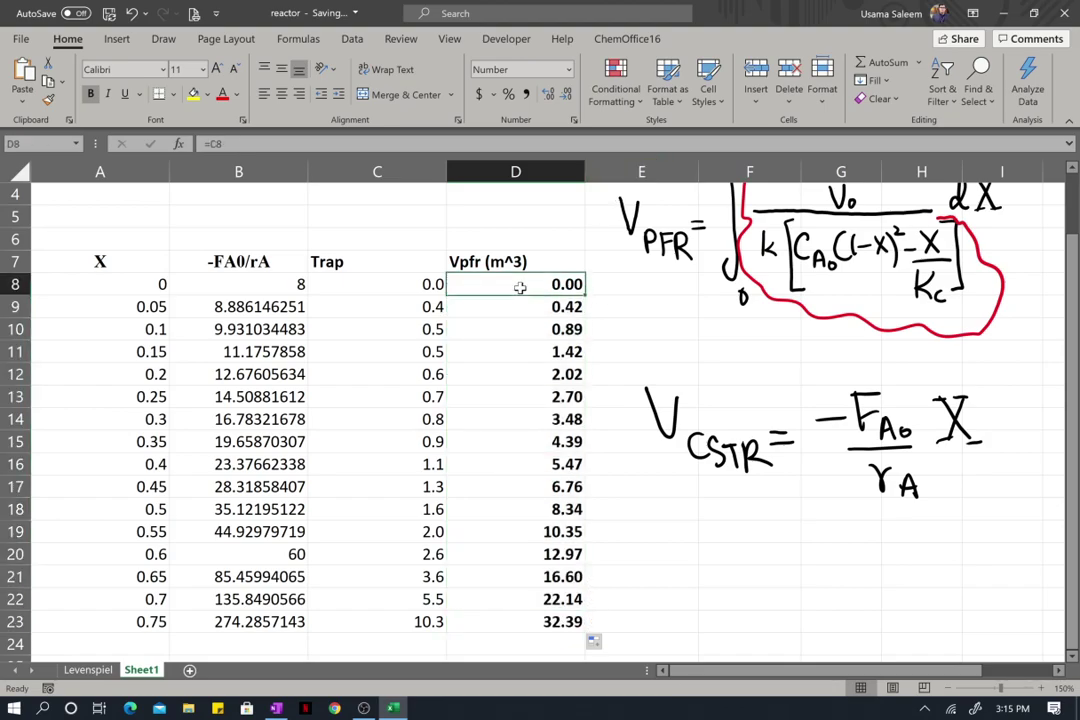
key("shift+Down")
key("shift+Down")
key("shift+Down")
key("shift+Down")
key("shift+Down")
key("shift+Down")
key("shift+Down")
key("shift+Down")
key("shift+Down")
key("shift+Down")
key("shift+Down")
key("shift+Down")
key("shift+Down")
key("shift+Down")
key("shift+Down")
key("shift+Down")
key("shift+Up")
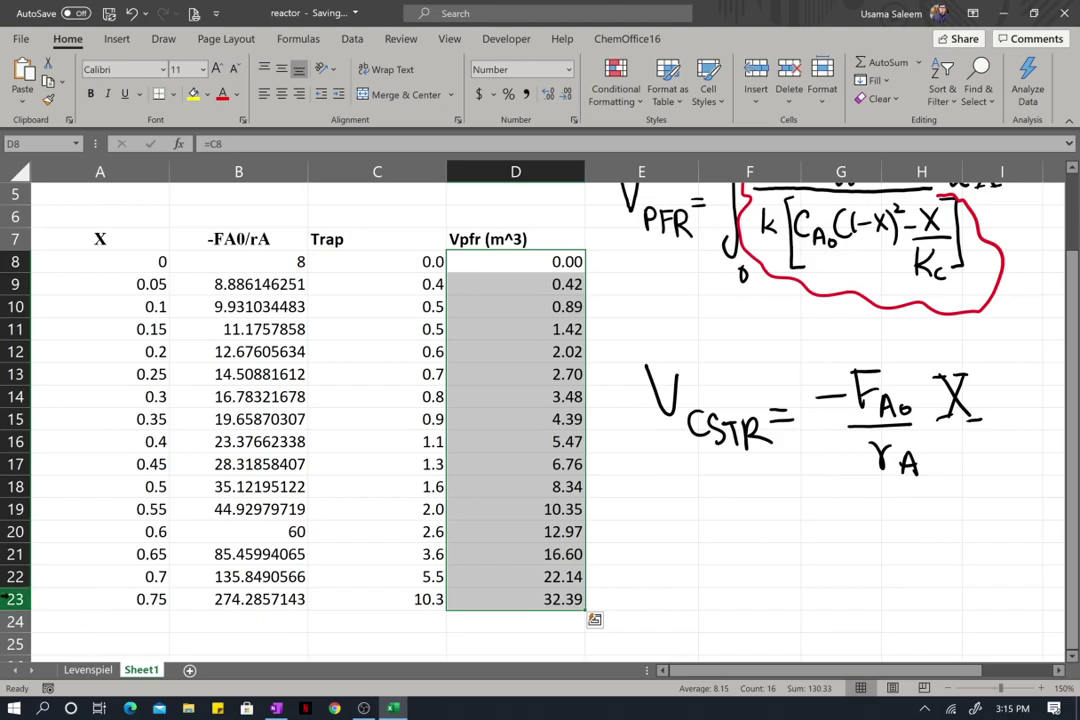
Review the Vpfr values at different conversions together with the Levenspiel plot and the handwritten PFR and CSTR equations
left_click(6, 598)
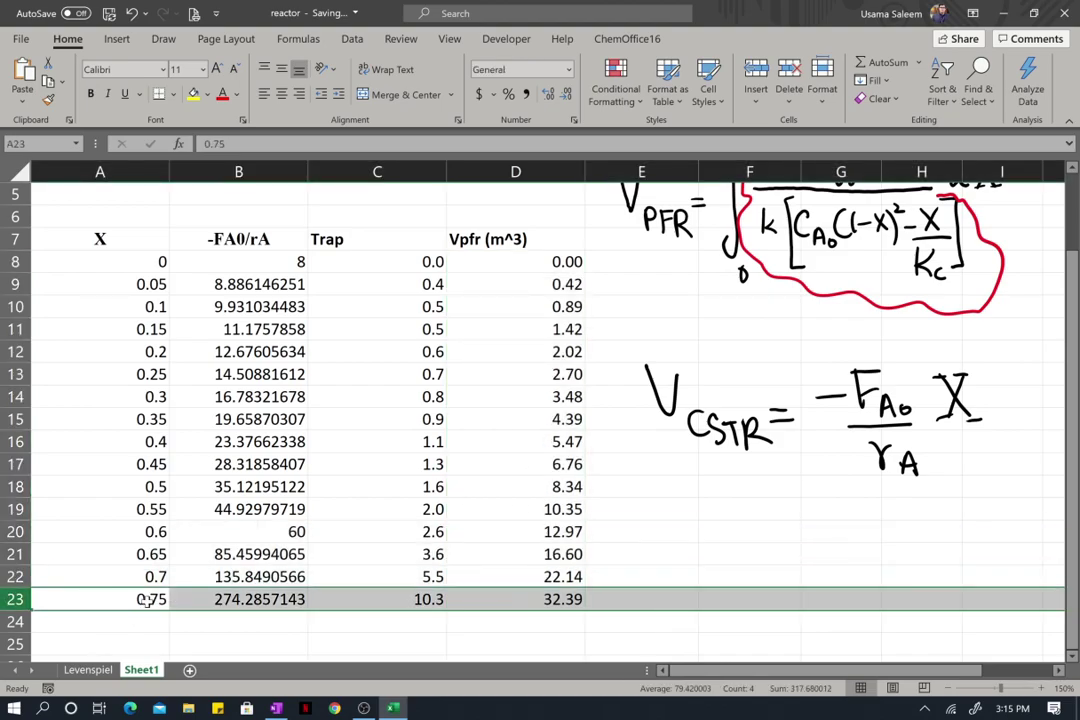
left_click(554, 616)
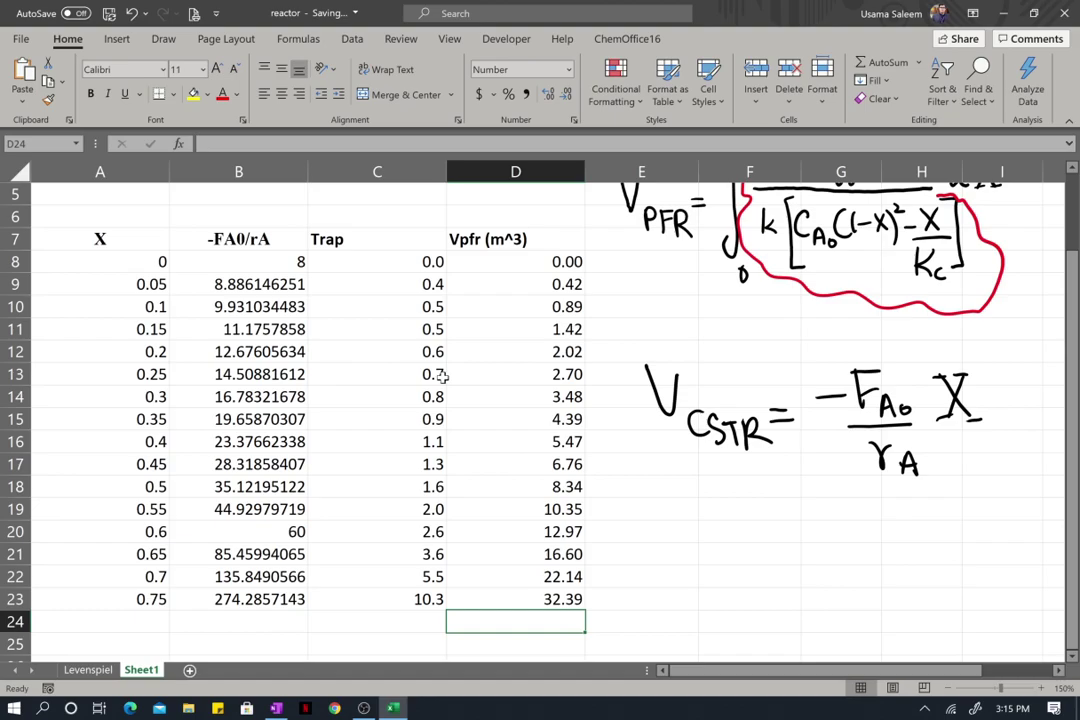
left_click(89, 670)
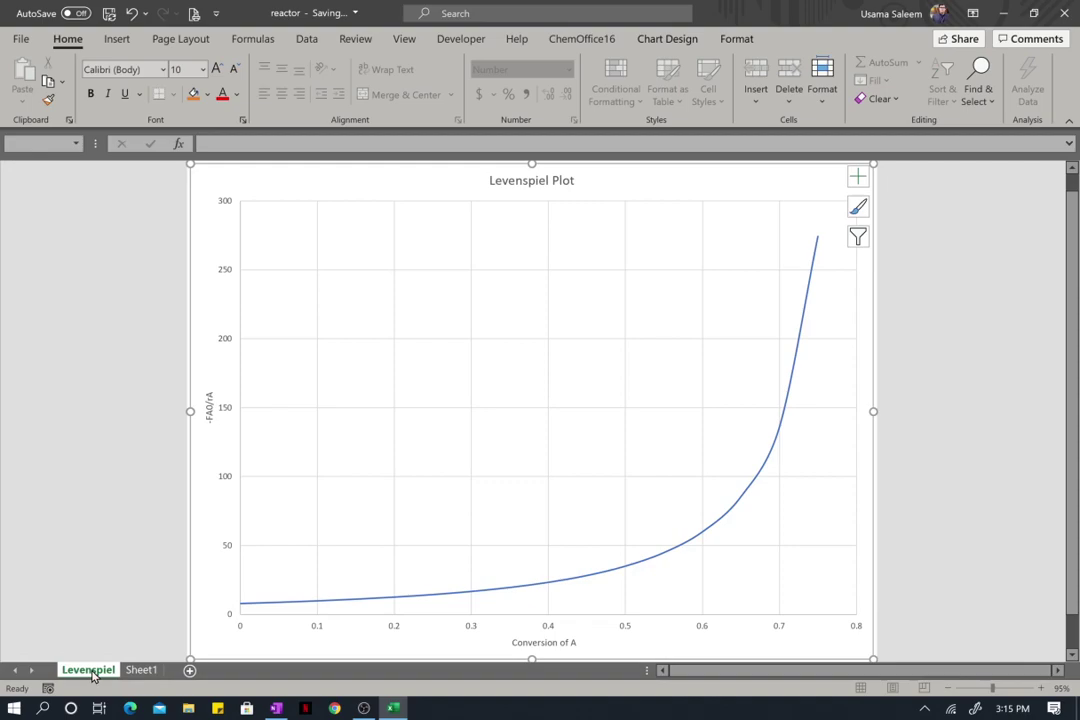
left_click(143, 670)
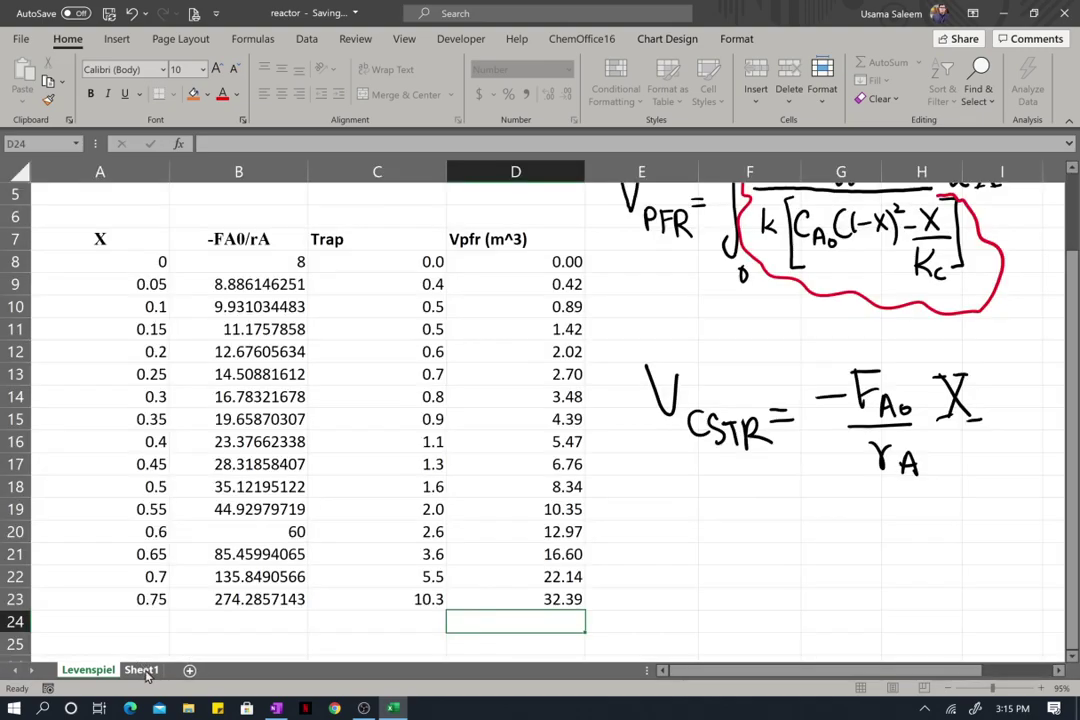
scroll(245, 622, "up", 2)
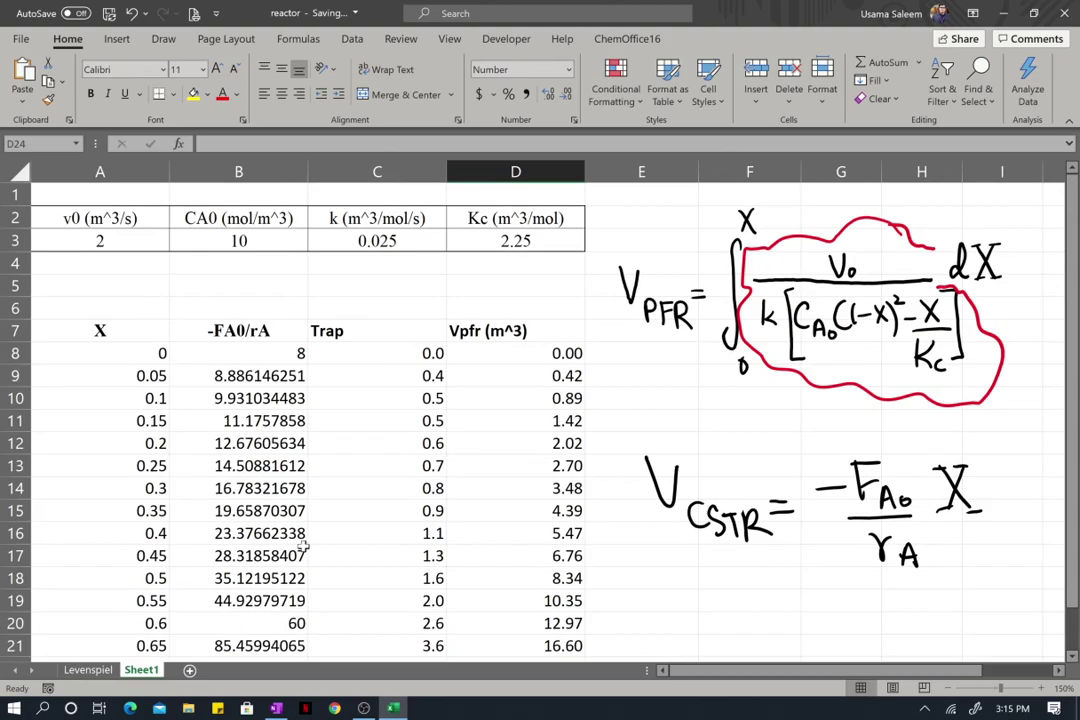
scroll(253, 466, "down", 2)
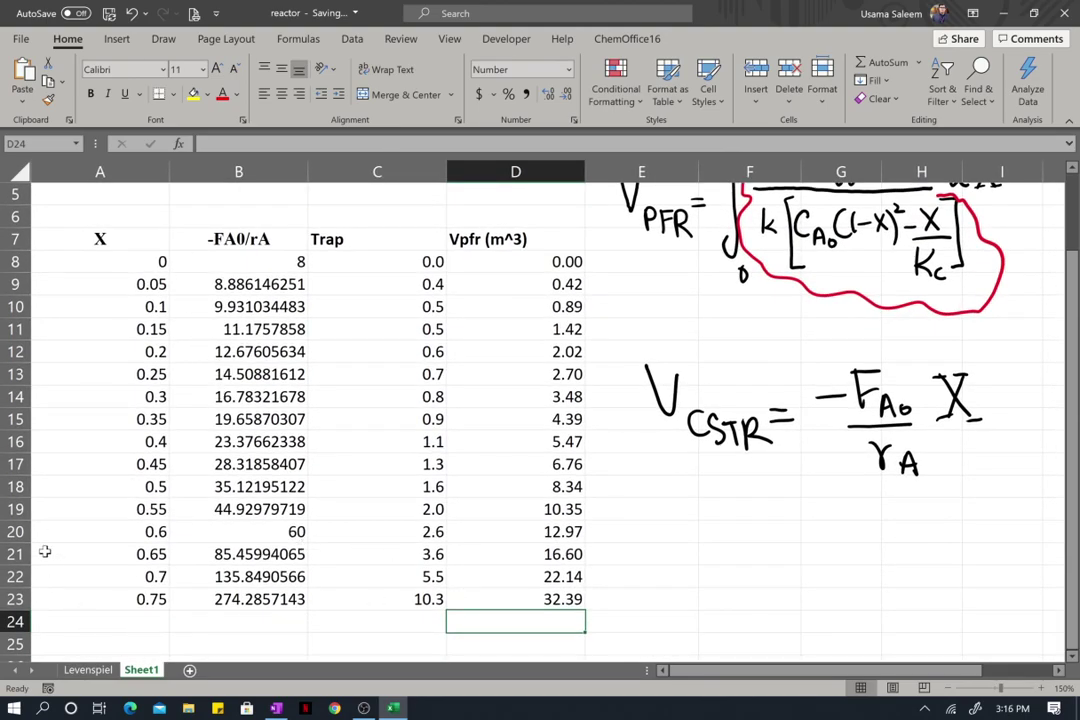
left_click(15, 554)
left_click(557, 554)
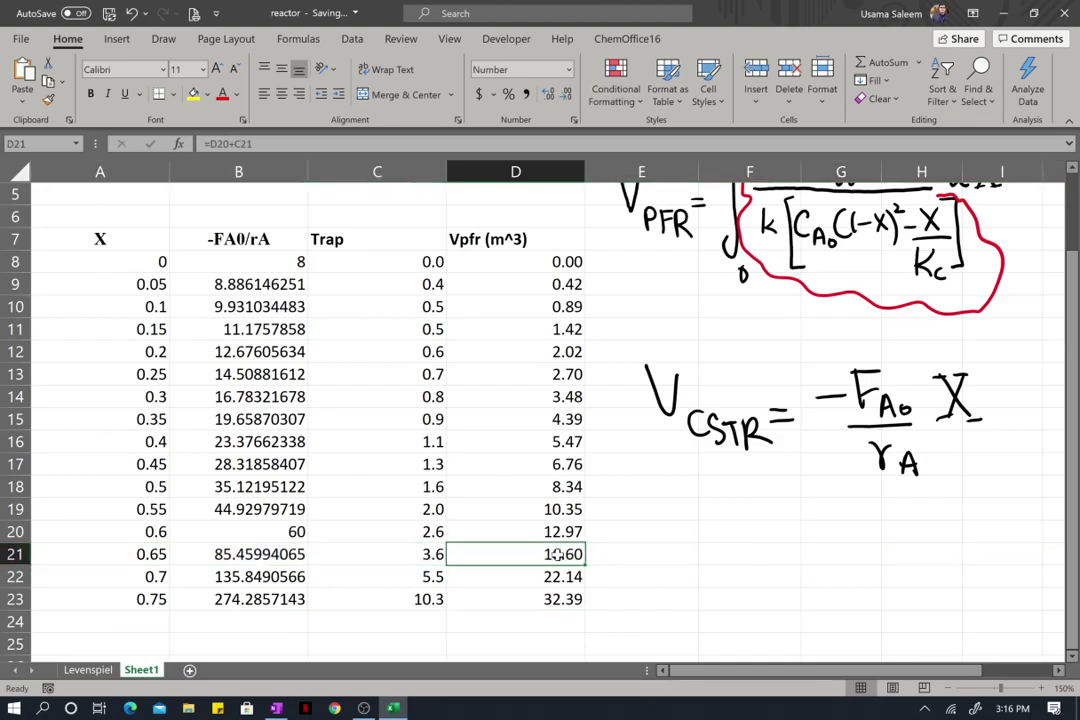
left_click(567, 352)
scroll(567, 352, "up", 1)
scroll(567, 345, "up", 1)
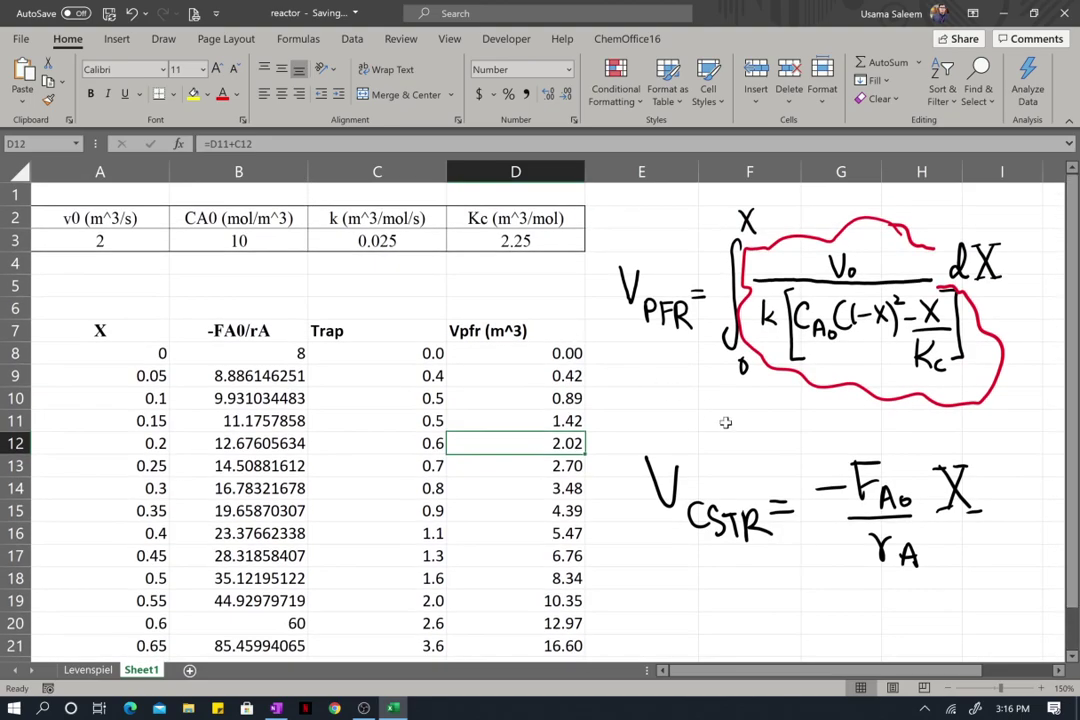
scroll(670, 483, "down", 4)
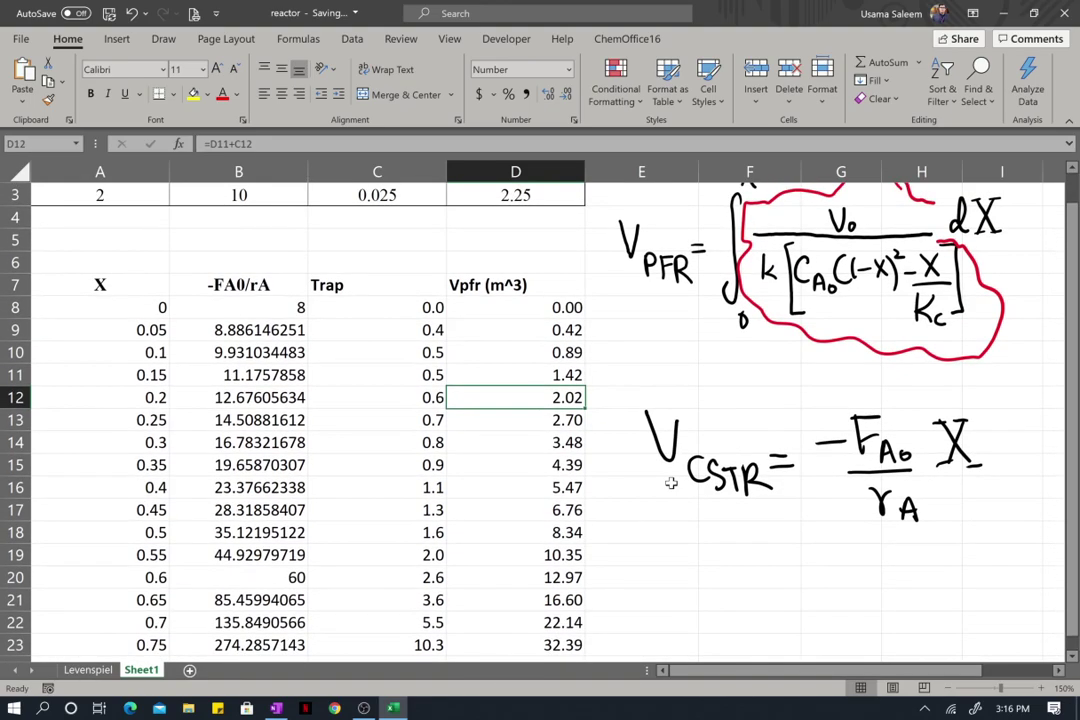
scroll(671, 483, "up", 4)
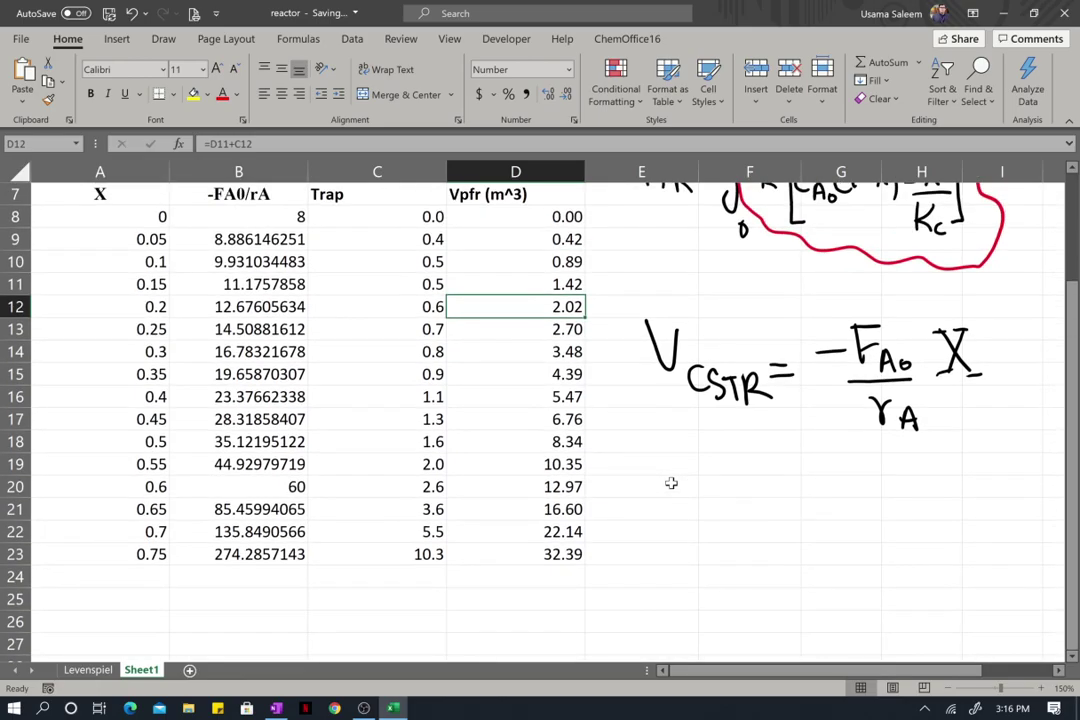
scroll(671, 483, "down", 3)
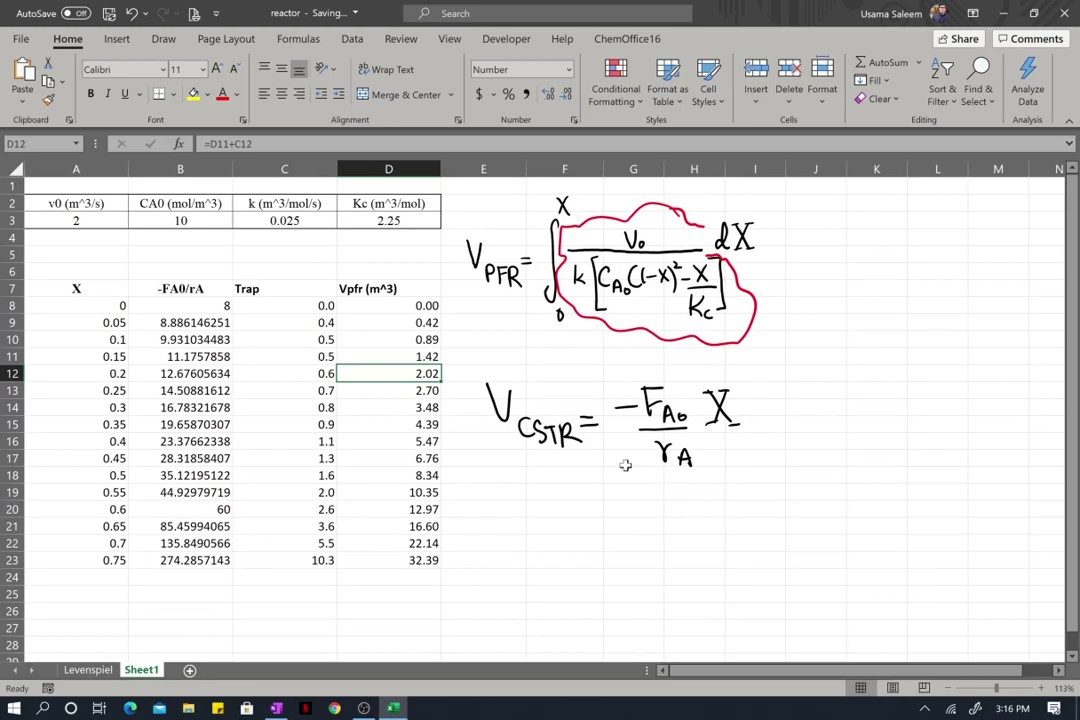
Move the Trap and Vpfr columns from C7:D23 to D7:E23 to free column C
left_click(278, 287)
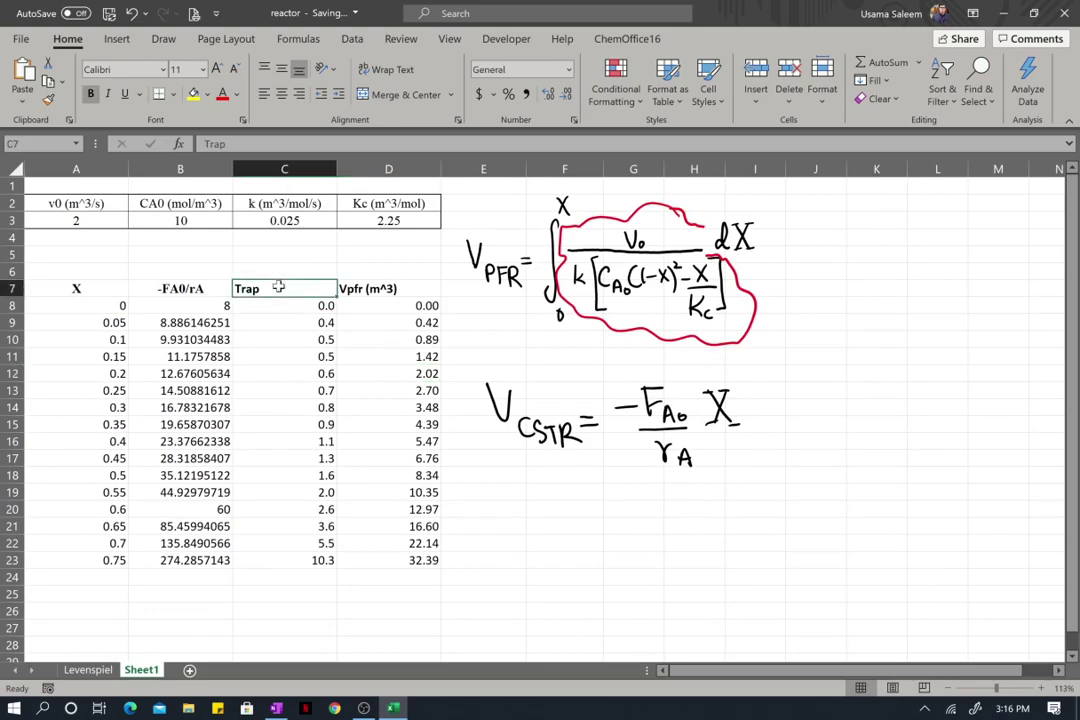
key("shift+Right")
key("shift+Down")
key("shift+Down")
key("shift+Down")
key("shift+Down")
key("shift+Down")
key("shift+Down")
key("shift+Down")
key("shift+Down")
key("shift+Down")
key("shift+Down")
key("shift+Down")
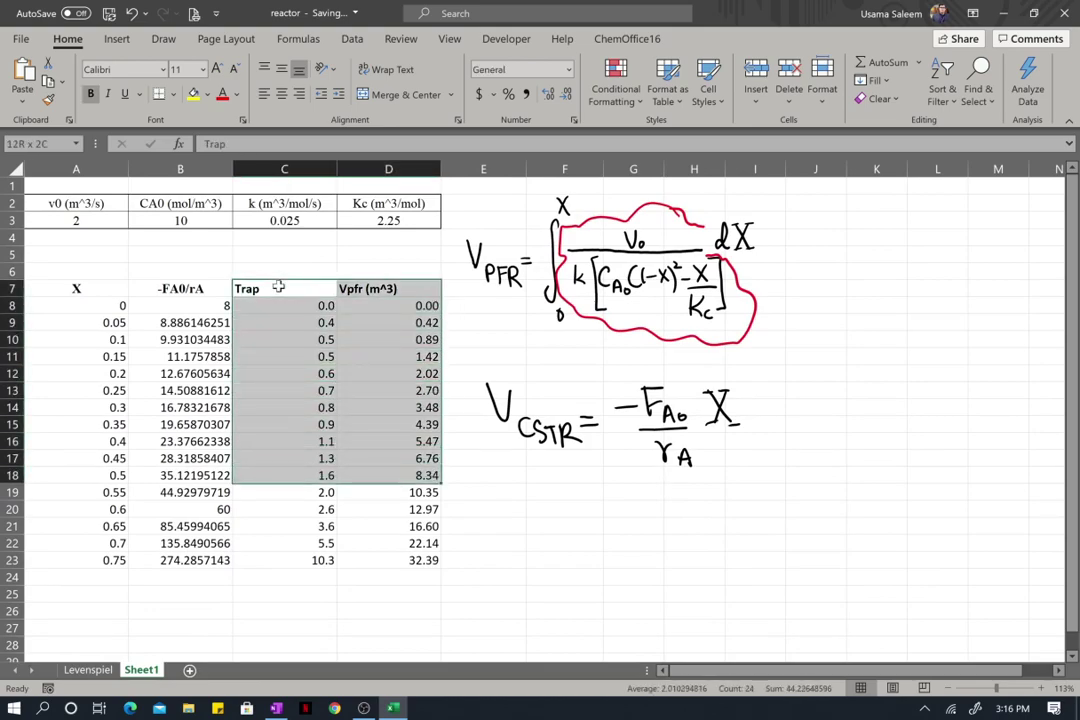
key("shift+Down")
key("shift+Down")
key("shift+Down")
key("shift+Down")
key("shift+Down")
left_click_drag(294, 285, 399, 288)
Enter the bold header "Vcstr (m^3)" in C7
left_click(309, 288)
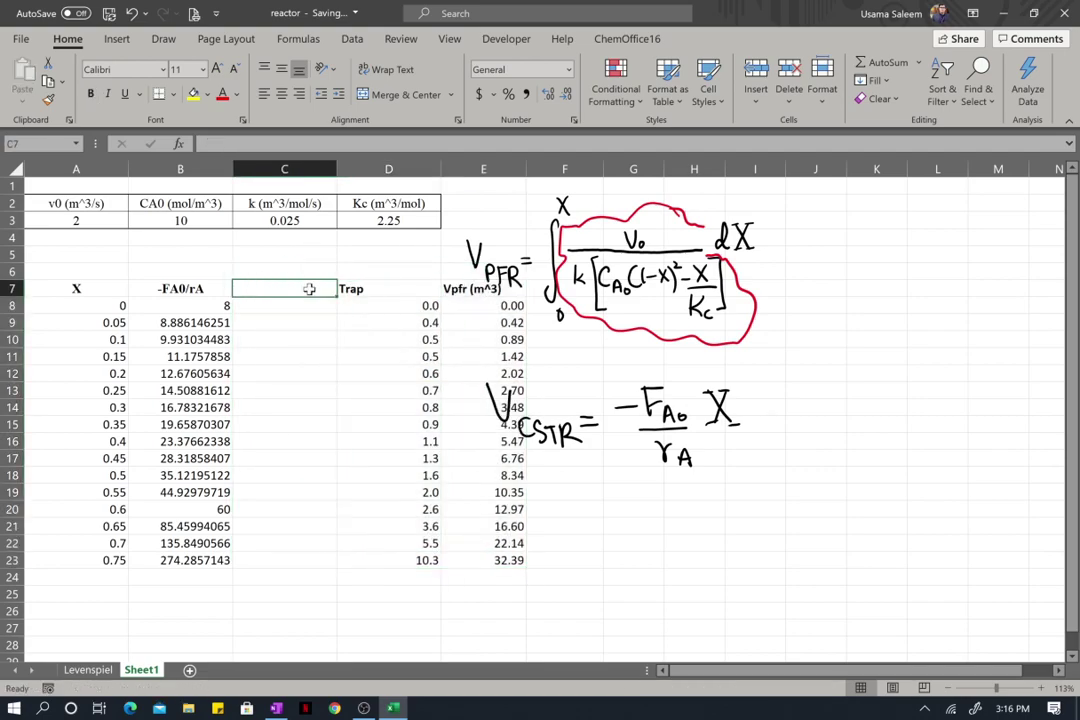
type("Vcstr (m^3")
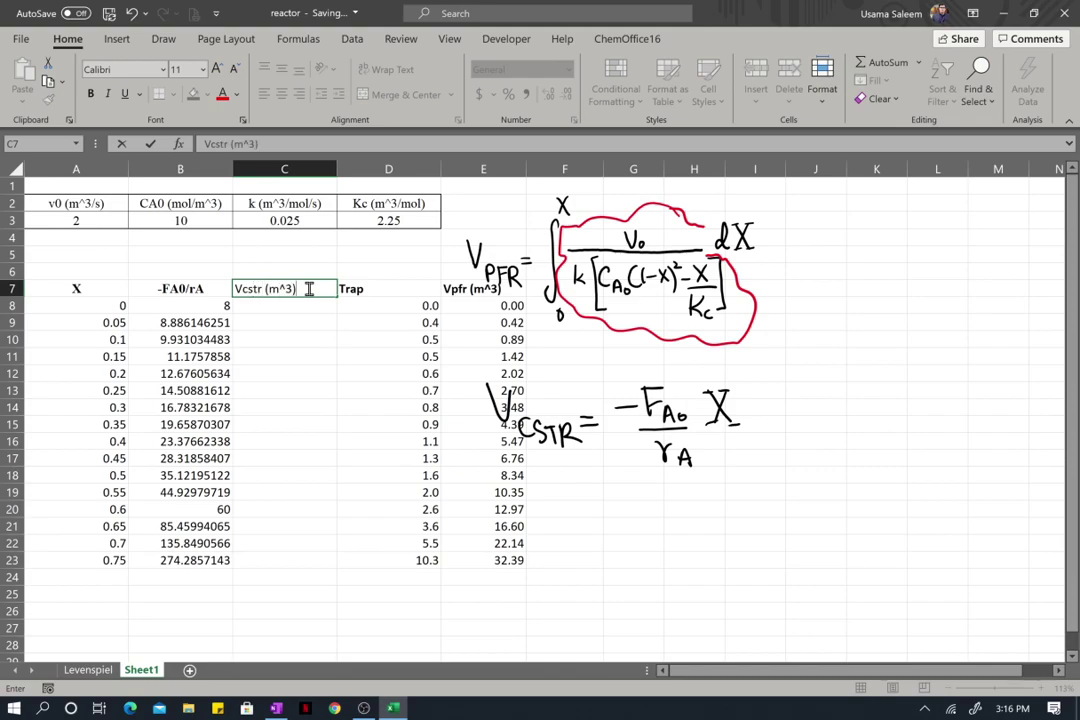
key("ctrl+Return")
key("ctrl+b")
key("Return")
type("=")
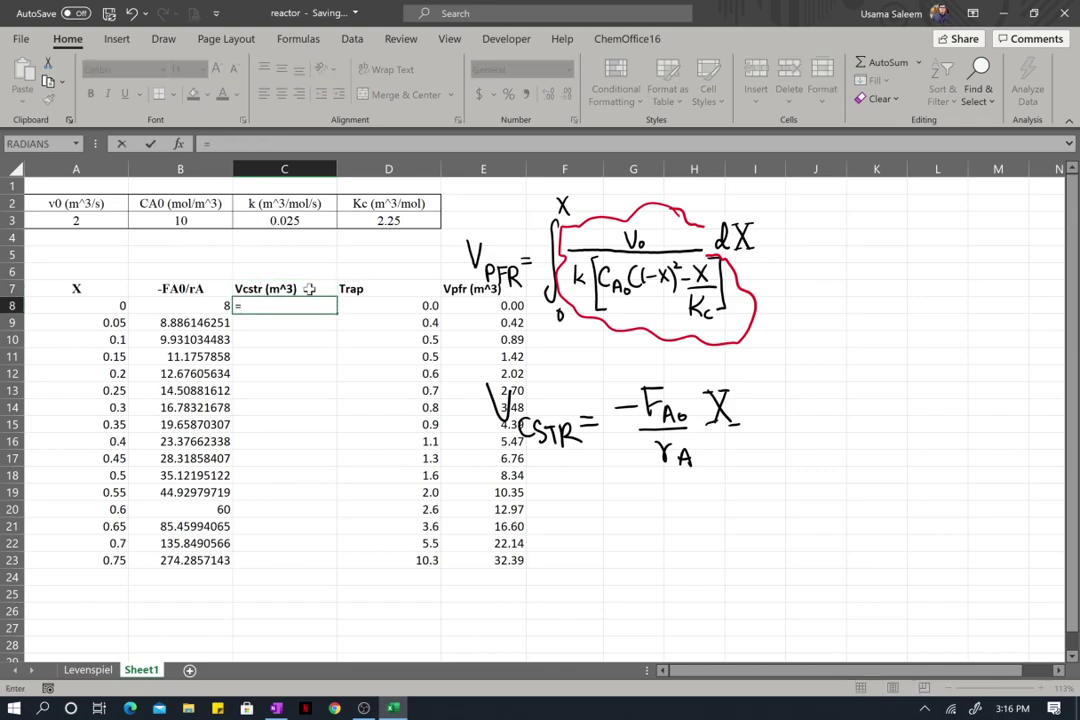
left_click(118, 306)
type("*")
left_click(163, 308)
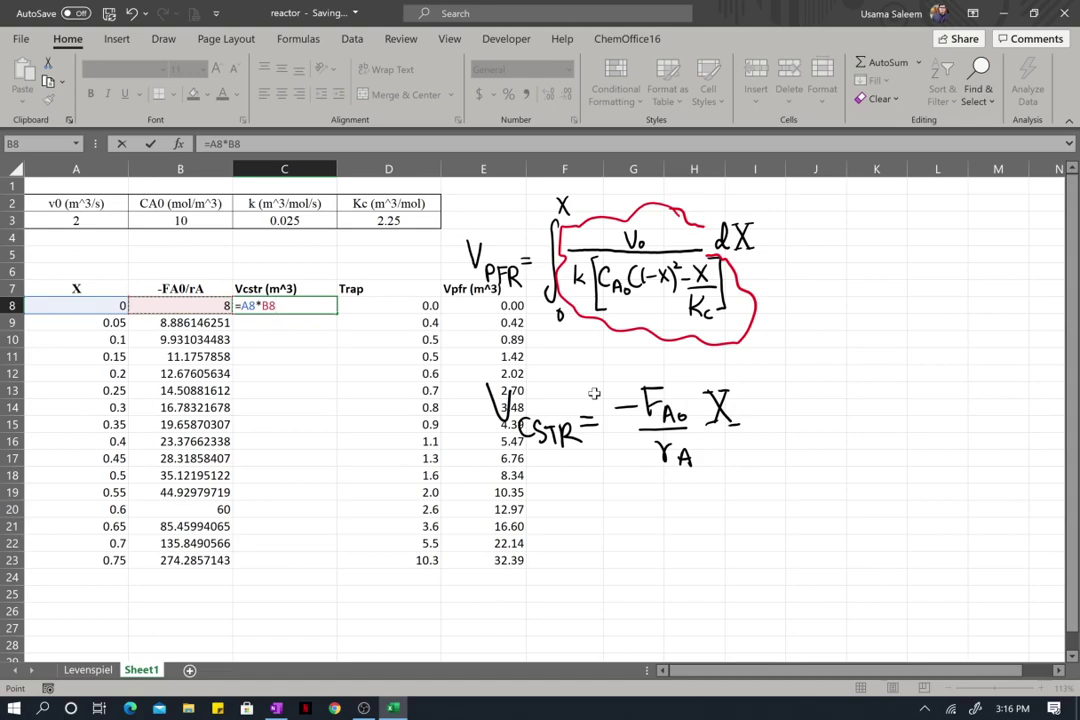
Move the handwritten CSTR equation clear of the data table and remove the handwritten PFR integral from the sheet
mouse_move(425, 335)
left_mouse_down()
mouse_move(460, 365)
mouse_move(600, 340)
mouse_move(470, 330)
left_mouse_up()
mouse_move(610, 420)
left_mouse_down()
mouse_move(823, 414)
mouse_move(795, 412)
left_mouse_up()
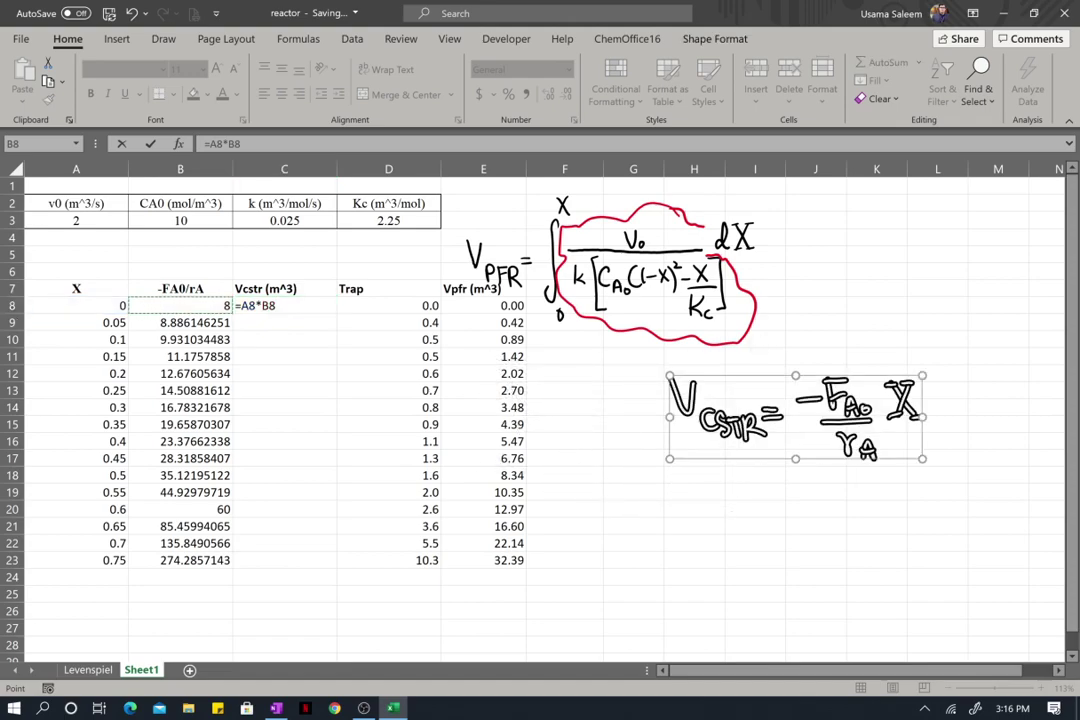
left_click(768, 513)
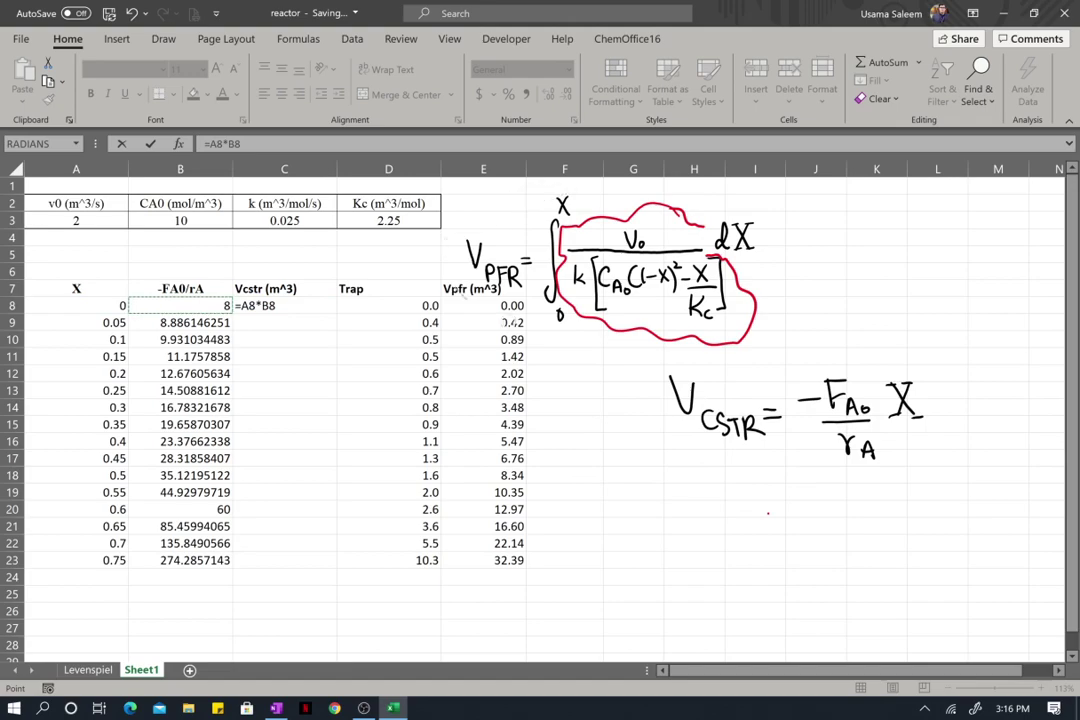
left_click_drag(768, 254, 769, 208)
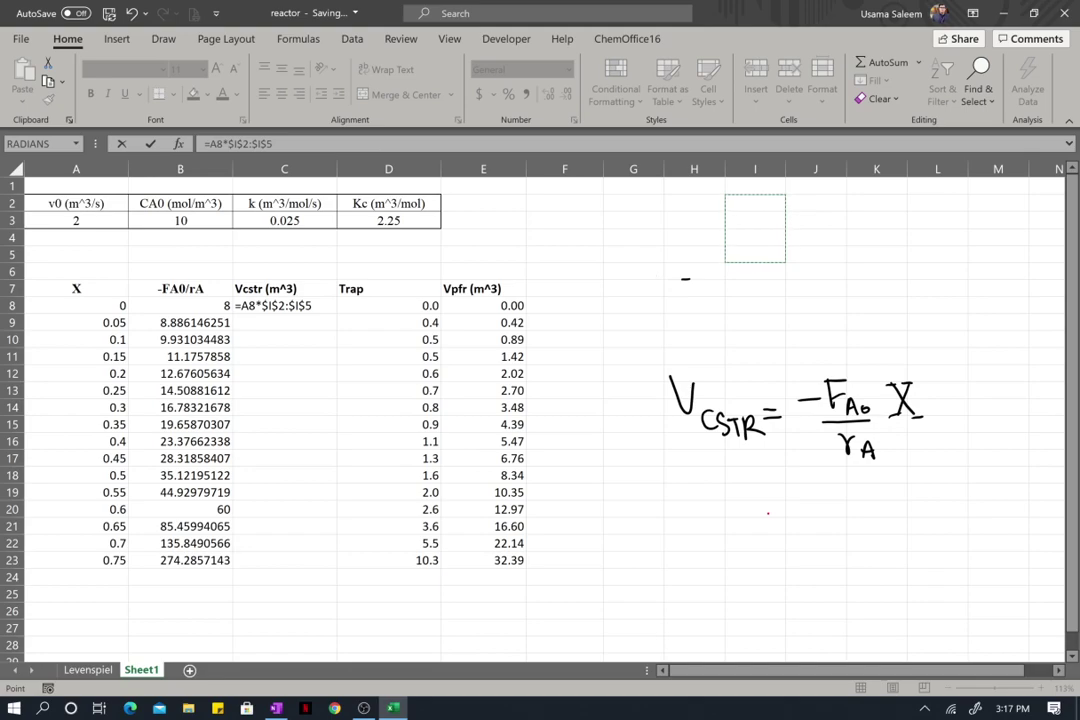
left_click(634, 414)
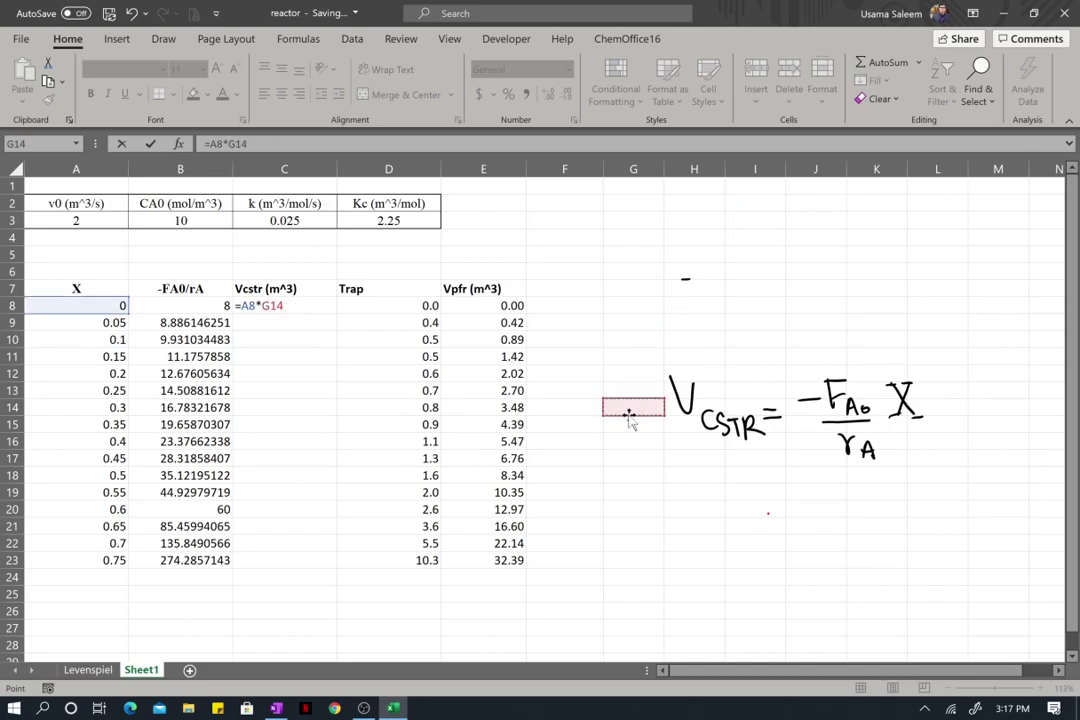
key("Escape")
Enter the CSTR volume formula =A8*B8 in C8 and fill it down to C23
left_click(306, 308)
type("=")
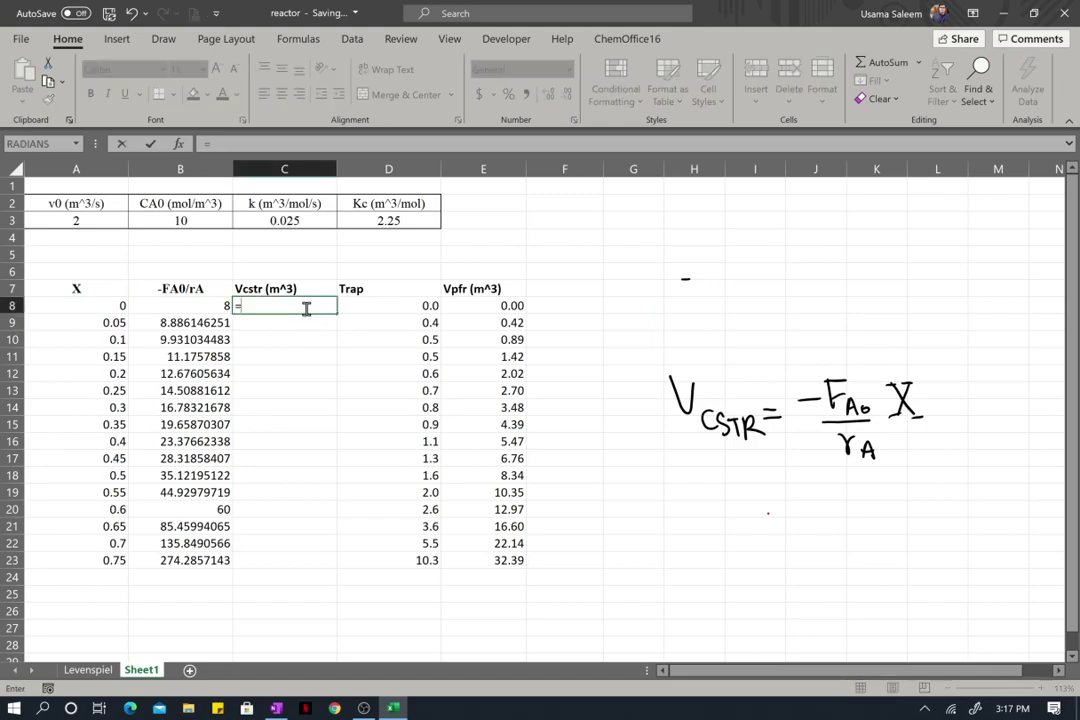
left_click(118, 307)
type("*")
left_click(166, 307)
key("Return")
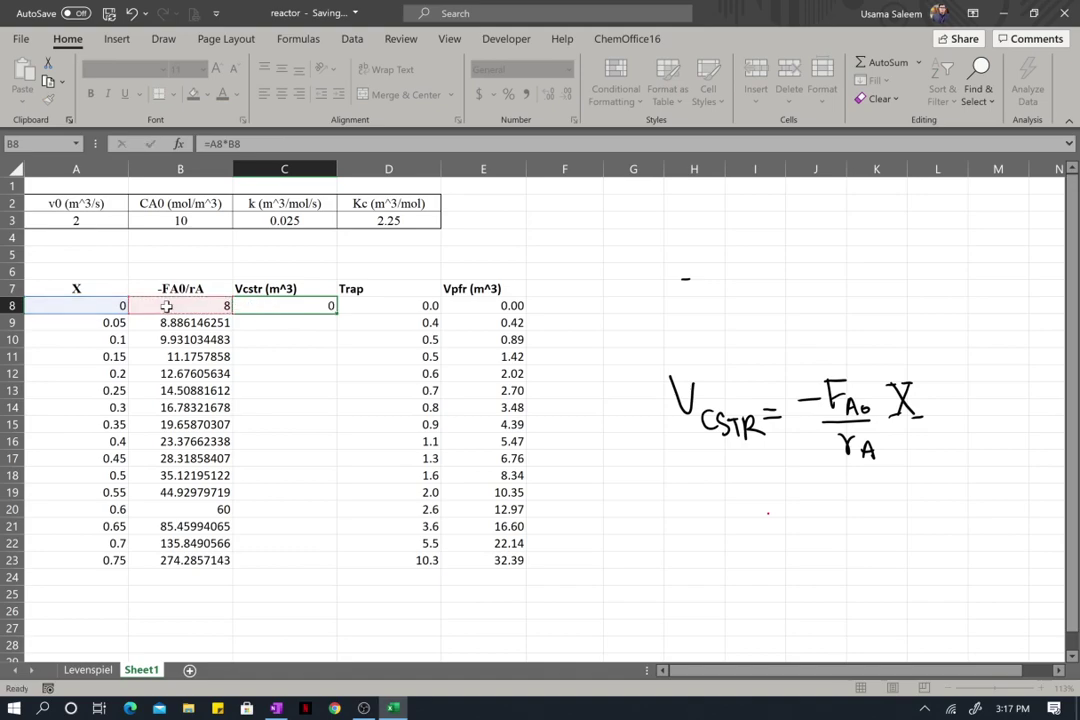
left_click(330, 306)
left_click_drag(334, 313, 342, 564)
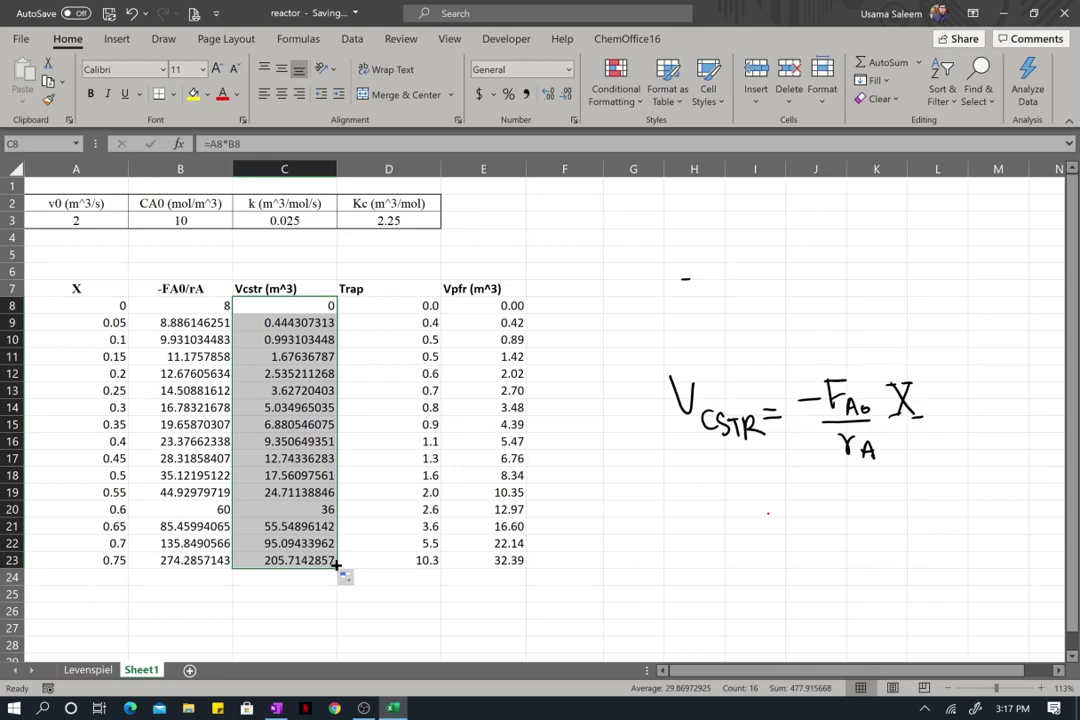
Move the Trap column from D7:D23 to G7:G23
left_click(412, 291)
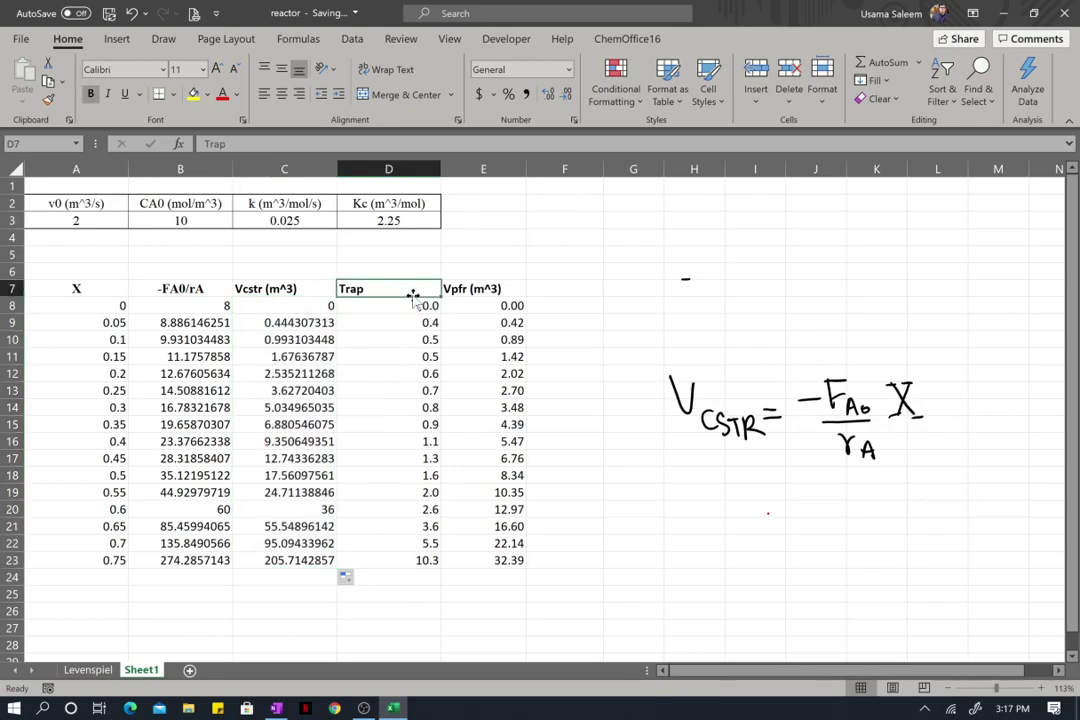
key("shift+Down")
key("shift+Down")
key("shift+Down")
key("shift+Down")
key("shift+Down")
key("shift+Down")
key("shift+Down")
key("shift+Down")
key("shift+Down")
key("shift+Down")
key("shift+Down")
key("shift+Down")
key("shift+Down")
key("shift+Down")
key("shift+Down")
key("shift+Down")
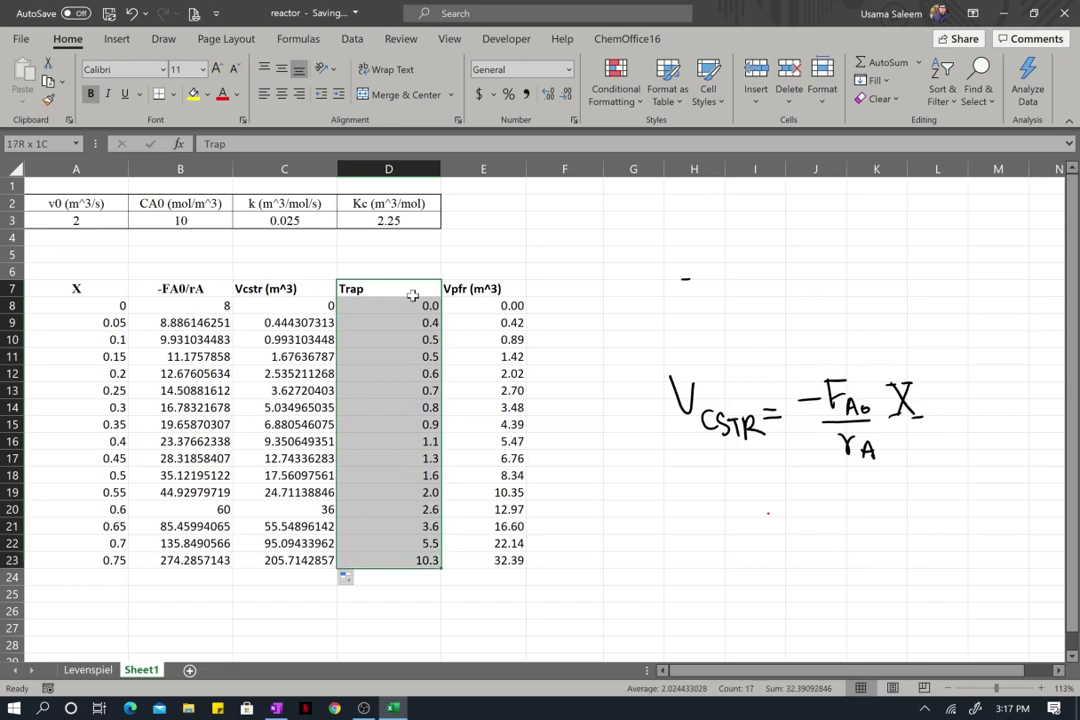
left_click_drag(389, 285, 636, 296)
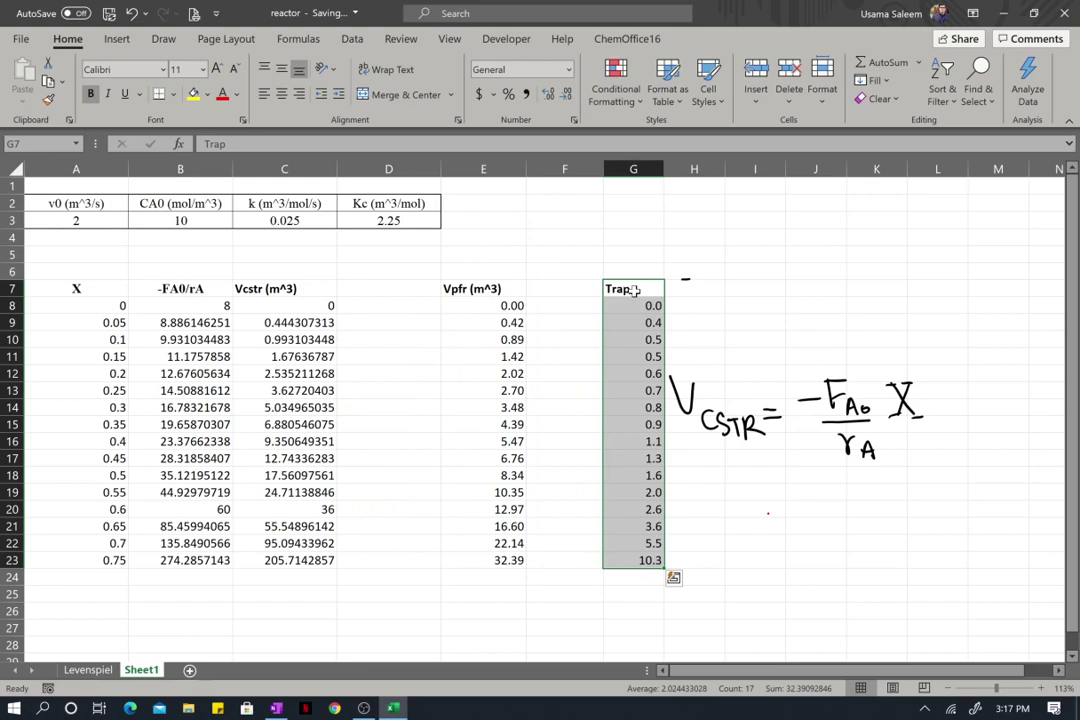
Move the Vpfr column from E7:E23 to D7:D23, next to the Vcstr column
left_click(486, 287)
left_click_drag(486, 287, 486, 560)
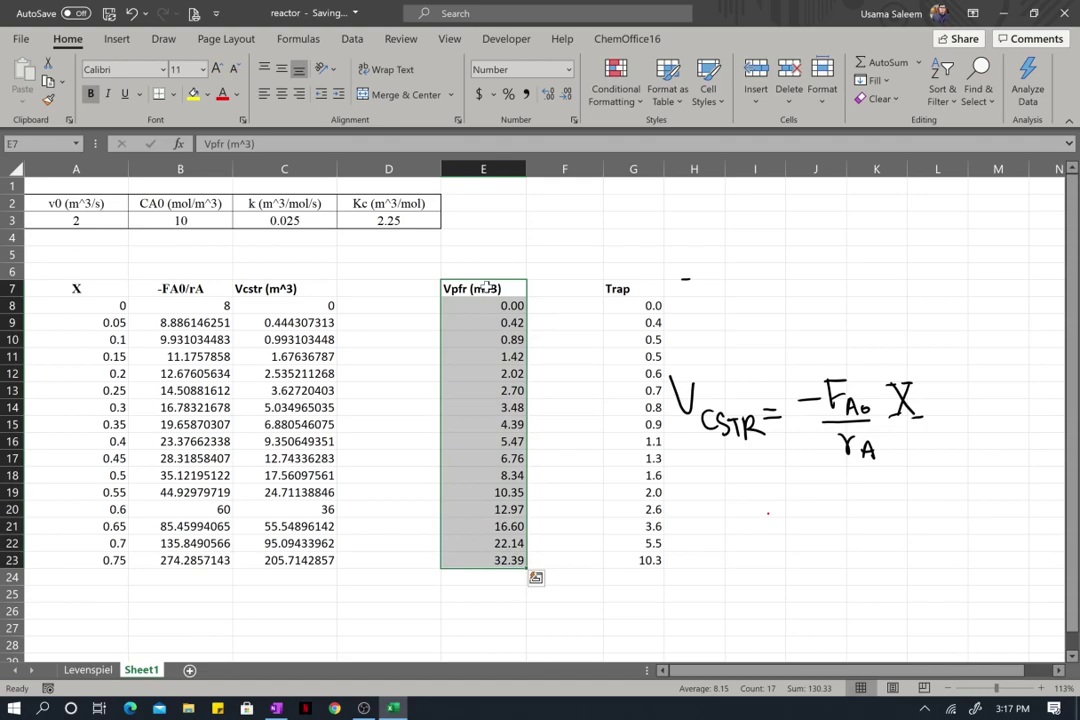
left_click_drag(488, 282, 401, 298)
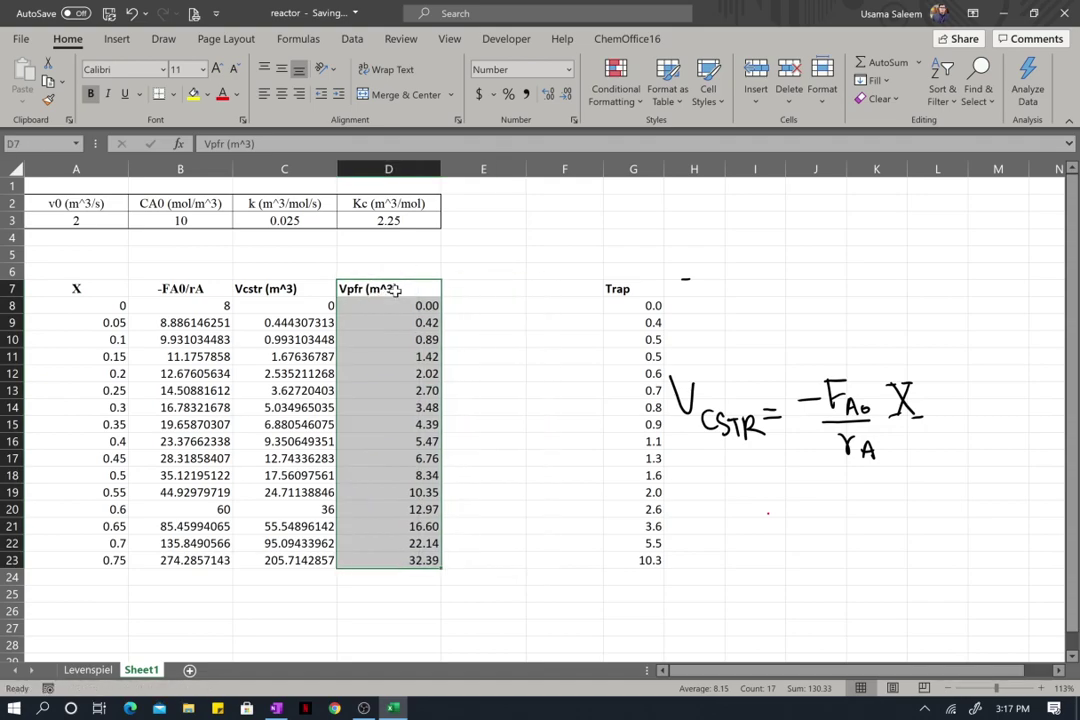
Format the Vcstr values in C8:C23 as numbers with two decimal places
left_click(308, 307)
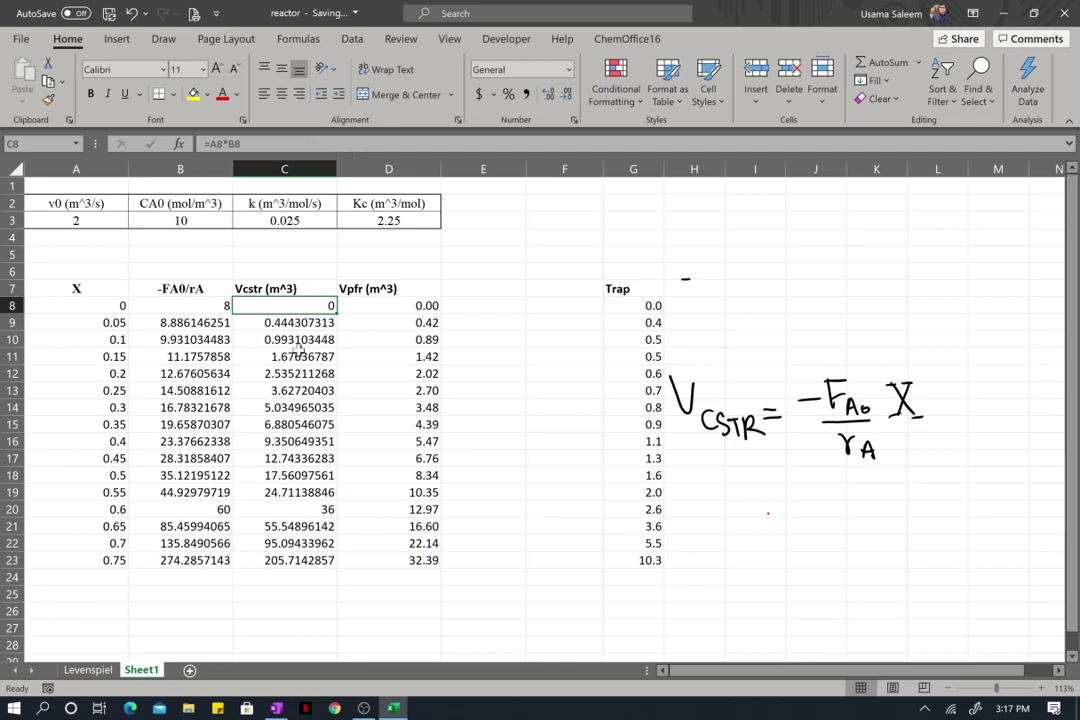
left_click_drag(307, 306, 300, 560)
left_click(815, 108)
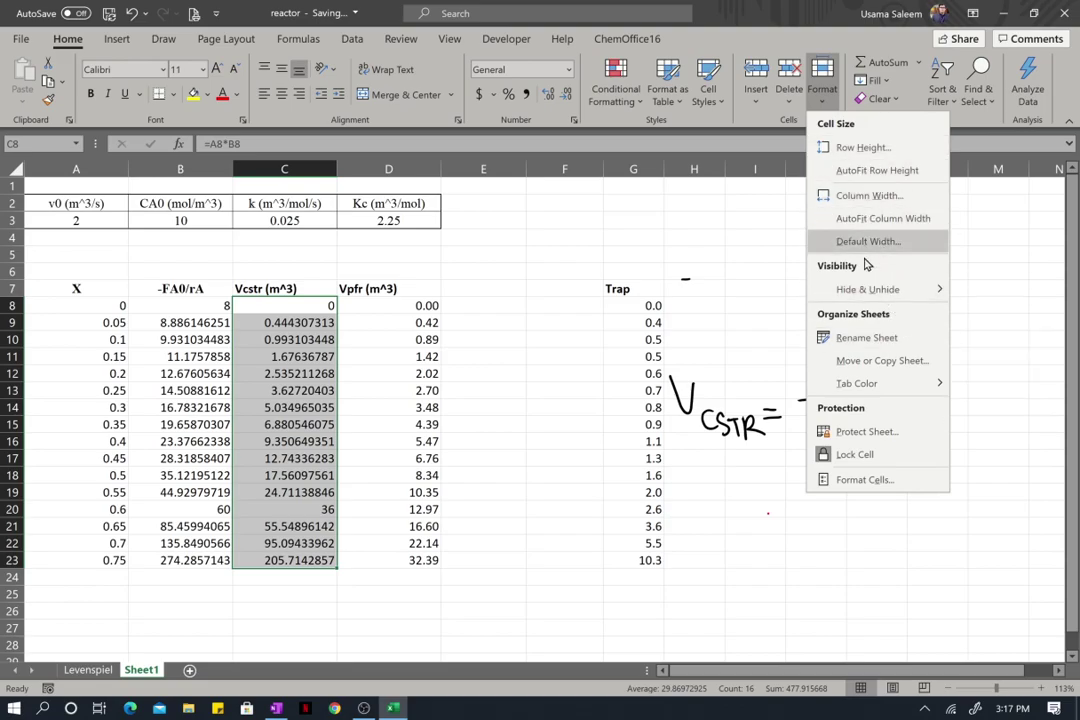
left_click(855, 479)
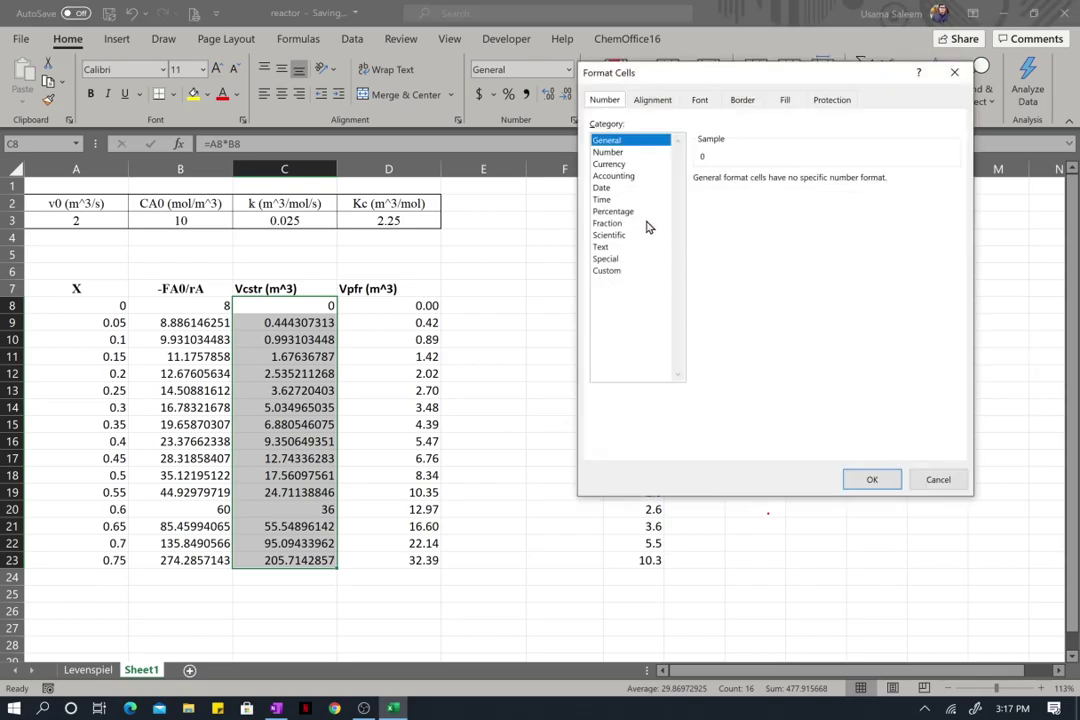
left_click(624, 152)
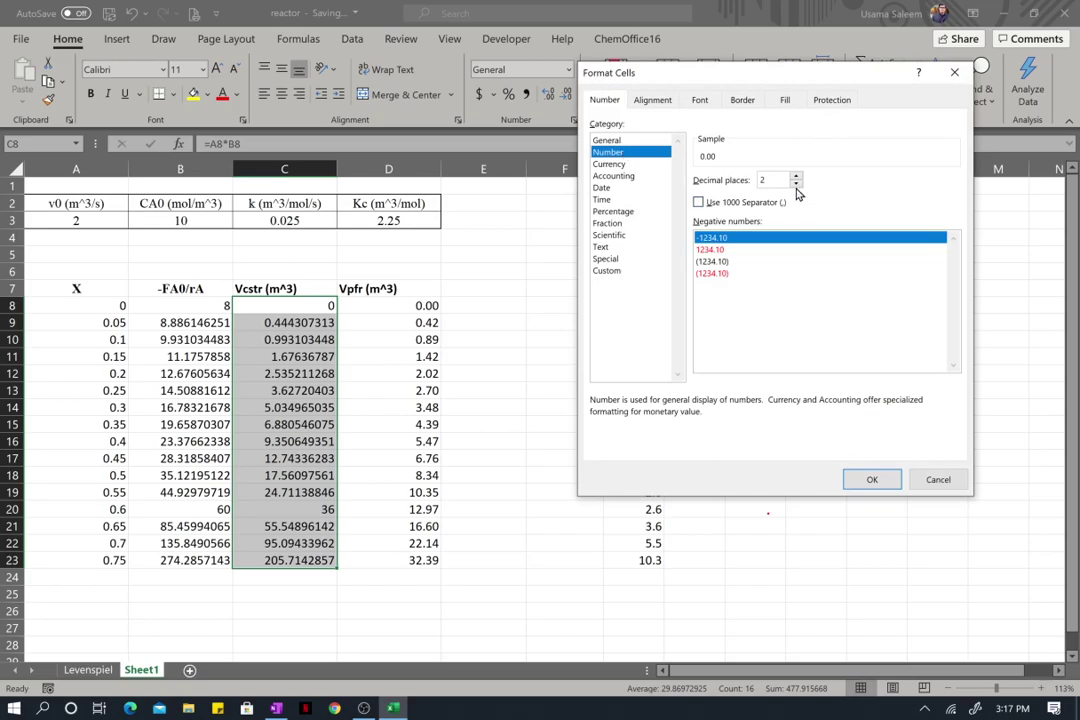
left_click(872, 480)
left_click(461, 494)
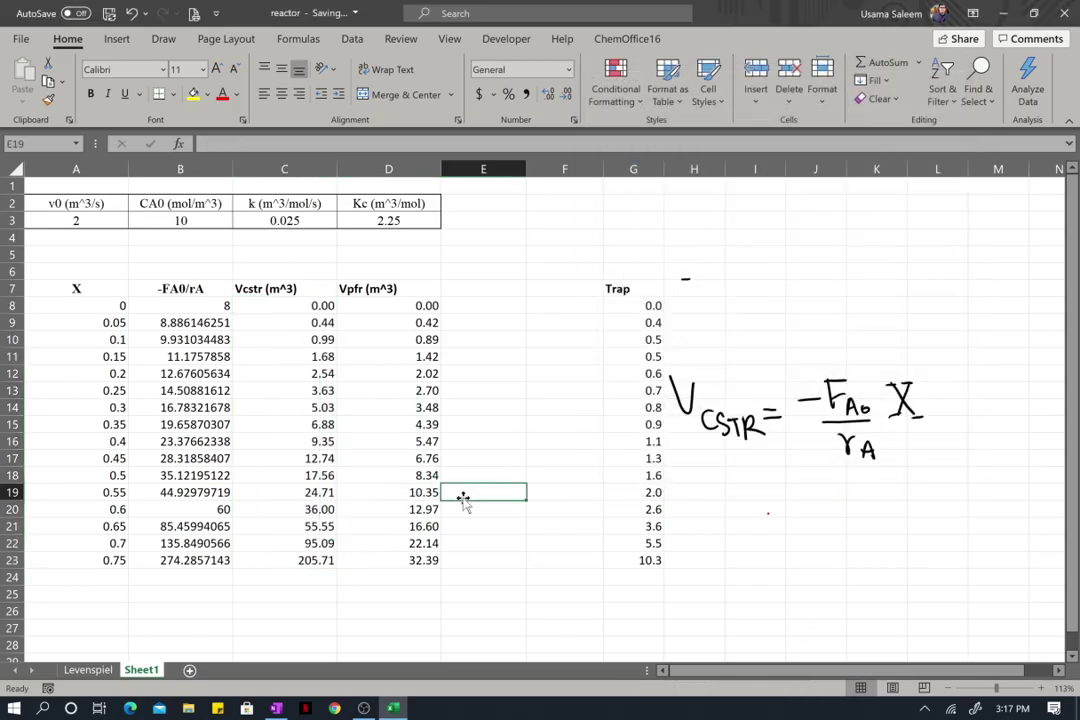
Compare the Vcstr and Vpfr volumes row by row across C8:D23 for each conversion
left_click(328, 312)
key("shift+Right")
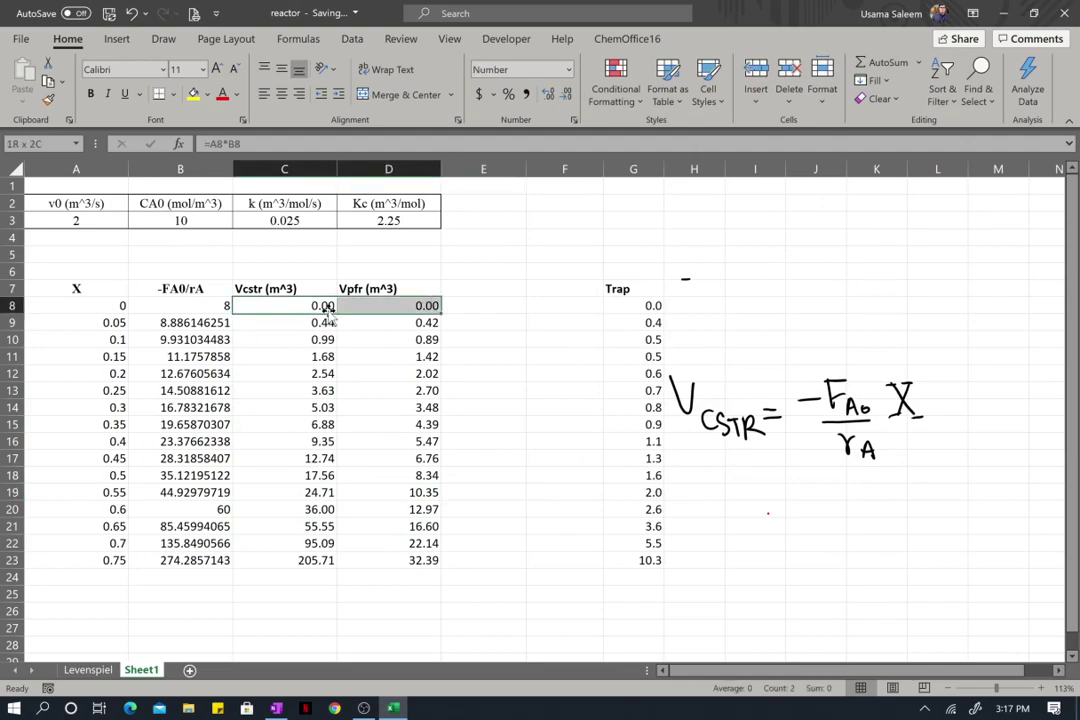
key("shift+Down")
key("shift+Down")
key("shift+Down")
key("shift+Down")
key("shift+Down")
key("shift+Down")
key("shift+Down")
key("shift+Down")
key("shift+Down")
key("shift+Down")
key("shift+Down")
key("shift+Down")
key("shift+Down")
key("shift+Down")
key("shift+Down")
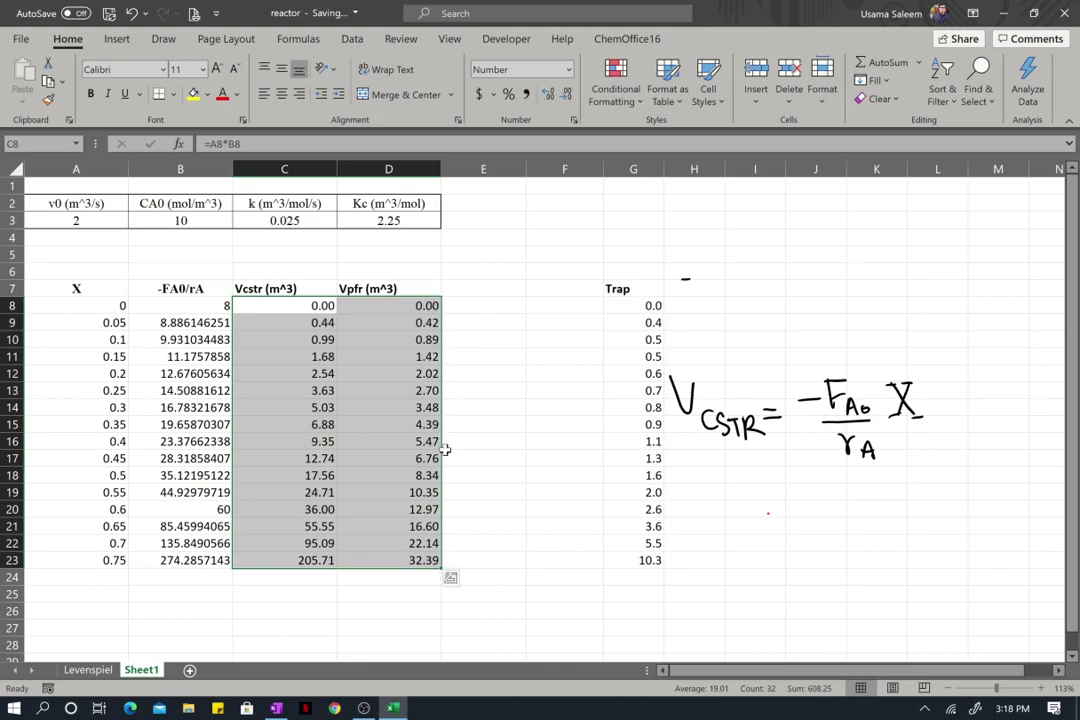
left_click(1041, 688)
left_click(1041, 688)
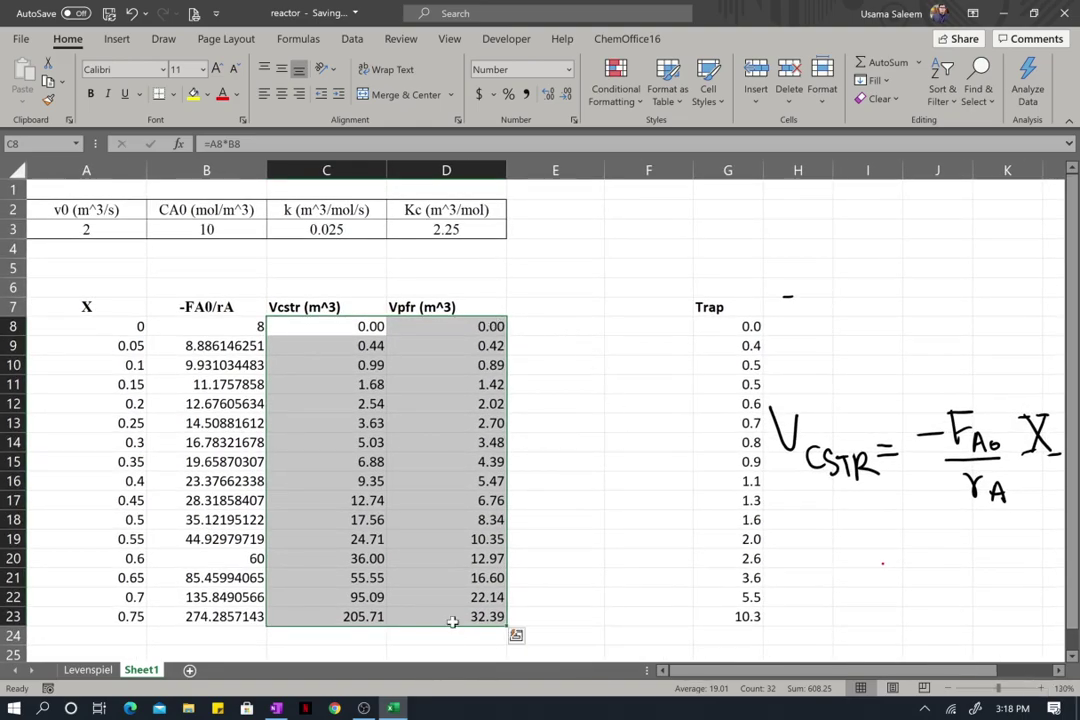
left_click(553, 558)
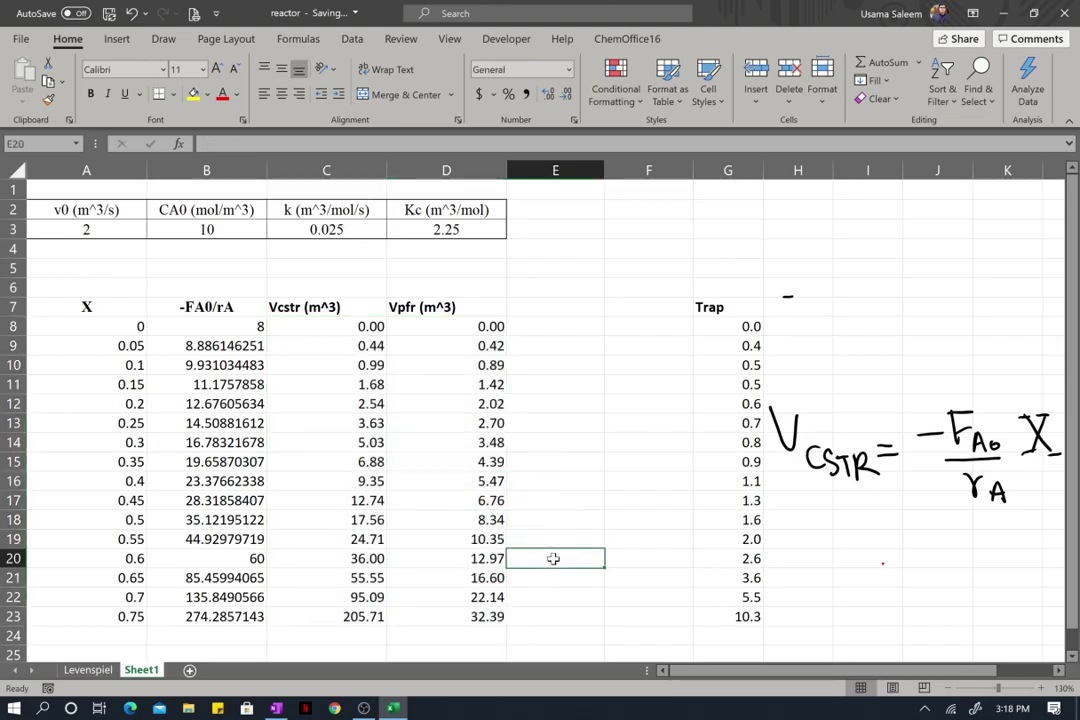
mouse_move(393, 708)
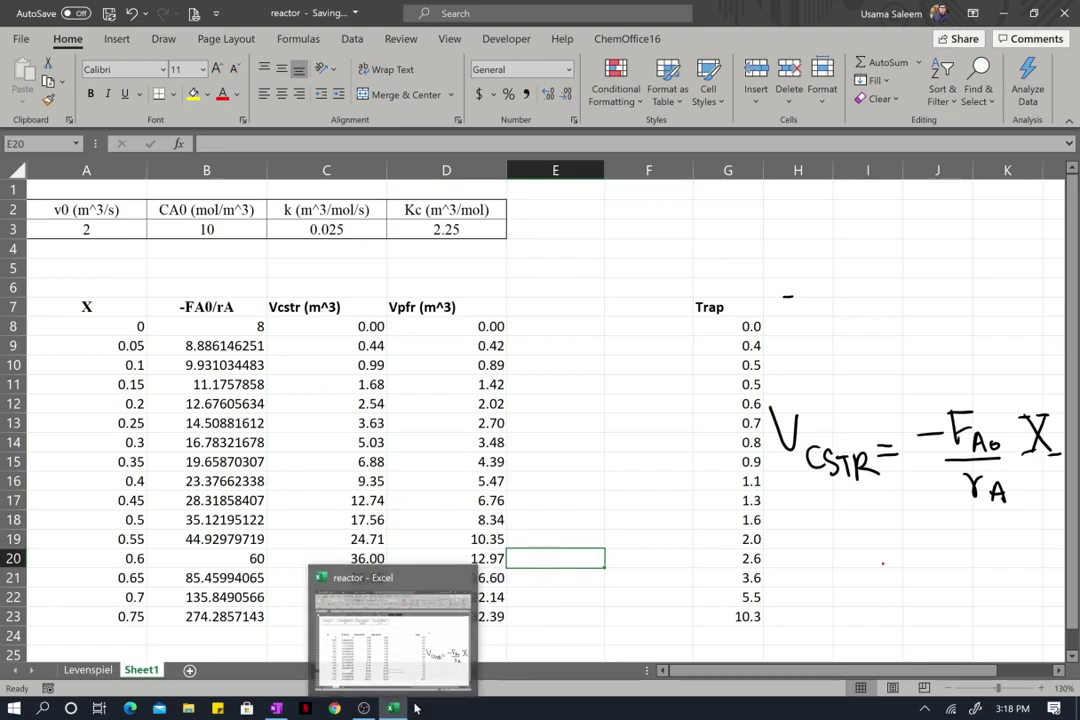
left_click(363, 708)
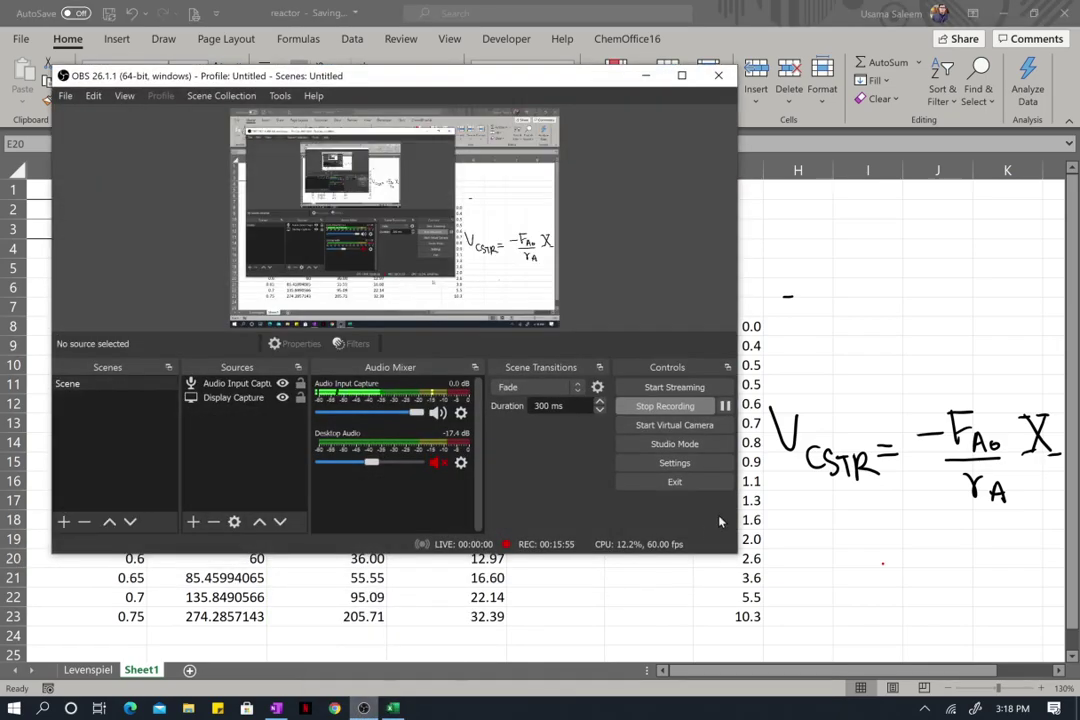